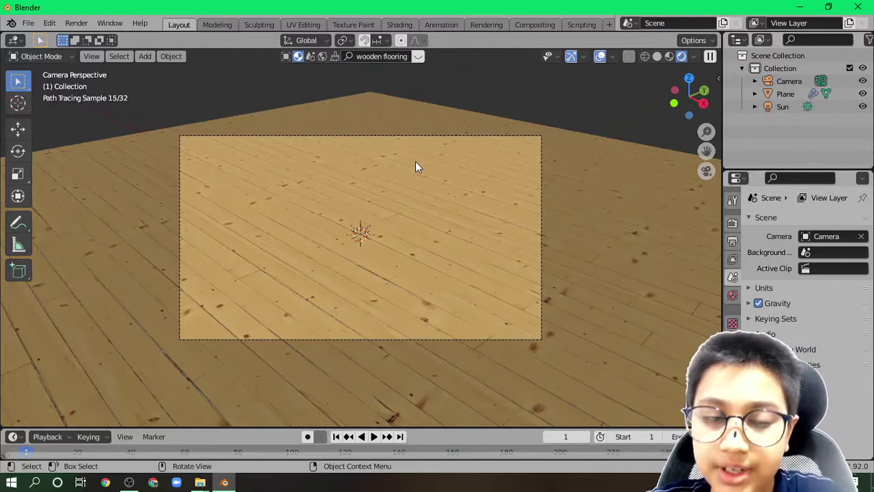
# Step: Hide the wooden floor plane and switch the viewport to solid shading
pyautogui.click(863, 94)
pyautogui.press('z')
pyautogui.click(552, 226)
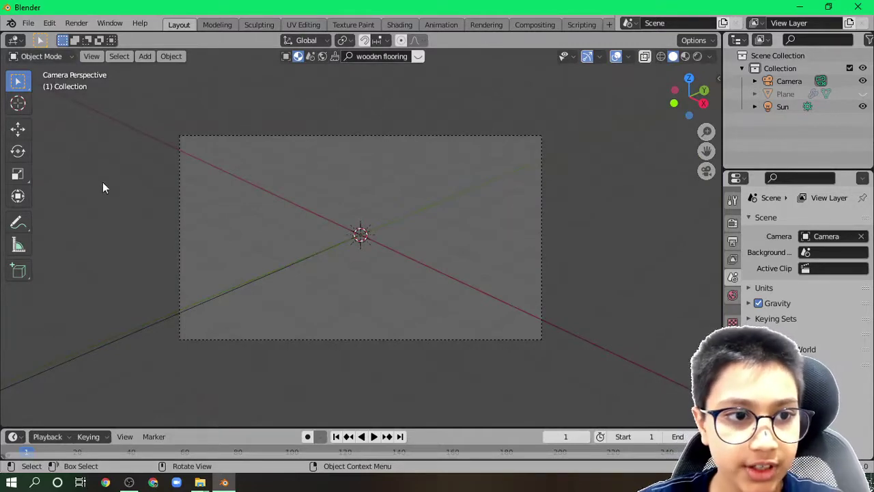
# Step: Add a 2 m cube at the world origin in the front view
pyautogui.moveTo(103, 192); pyautogui.dragTo(228, 227, button='middle')
pyautogui.press('KP_1')
pyautogui.hotkey('shift', 'a')
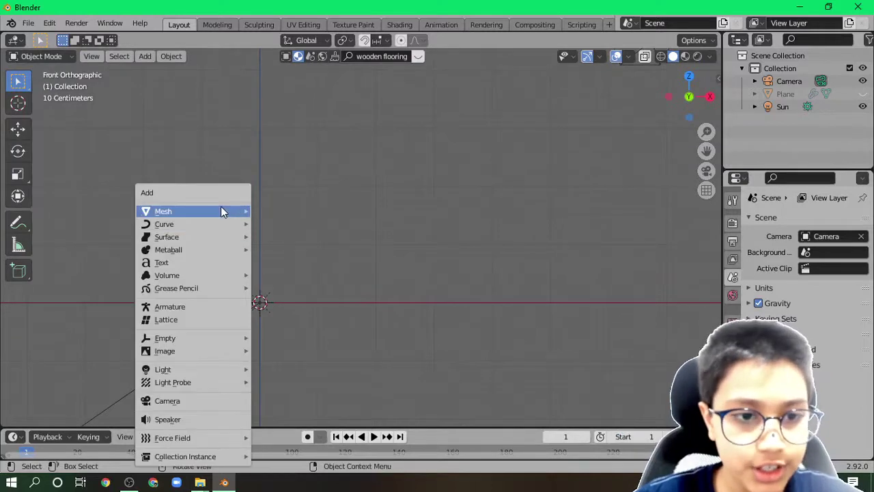
pyautogui.moveTo(220, 206)
pyautogui.click(316, 224)
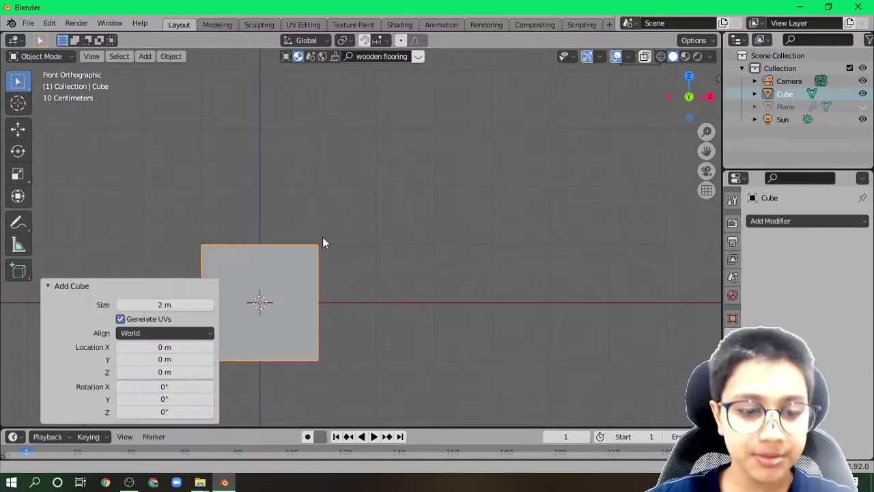
# Step: Flatten the cube by scaling it to about 0.102 along Z
pyautogui.keyDown('shift'); pyautogui.moveTo(346, 230); pyautogui.dragTo(519, 179, button='middle'); pyautogui.keyUp('shift')
pyautogui.press('s')
pyautogui.press('z')
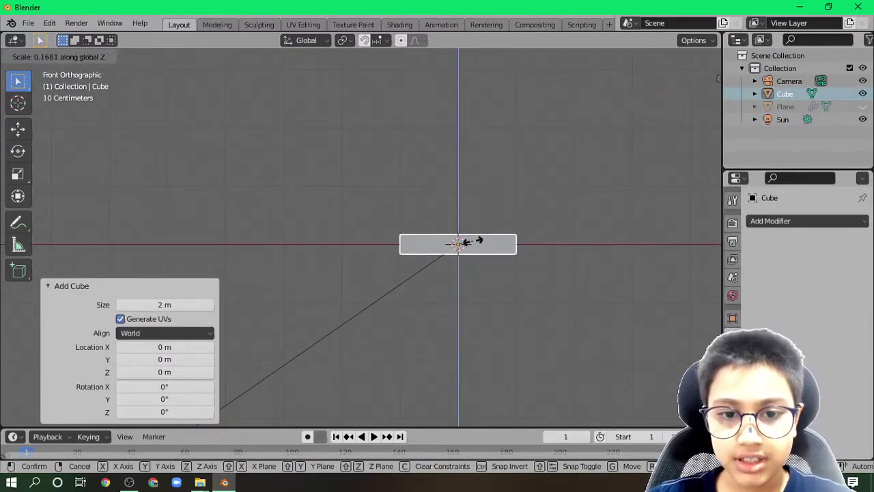
pyautogui.click(467, 245)
# Step: Thin the flattened cube into a bar by scaling it to about 0.052 along Y in the top view
pyautogui.press('KP_7')
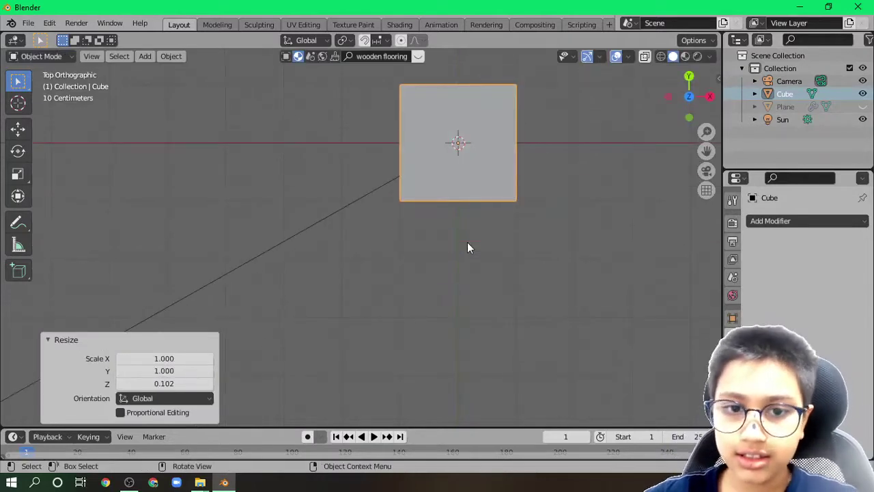
pyautogui.press('s')
pyautogui.press('y')
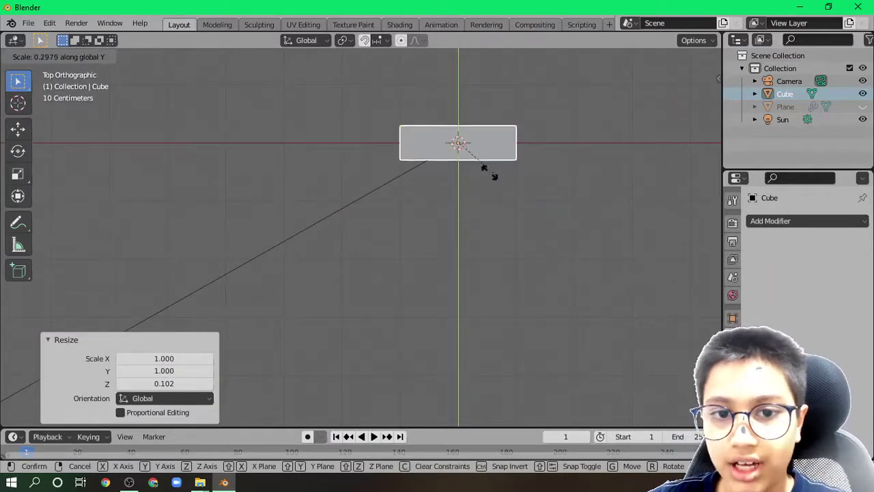
pyautogui.click(460, 145)
# Step: Cut a centred vertical edge loop through the middle of the bar in the front view
pyautogui.moveTo(624, 319); pyautogui.dragTo(536, 170, button='middle')
pyautogui.press('KP_1')
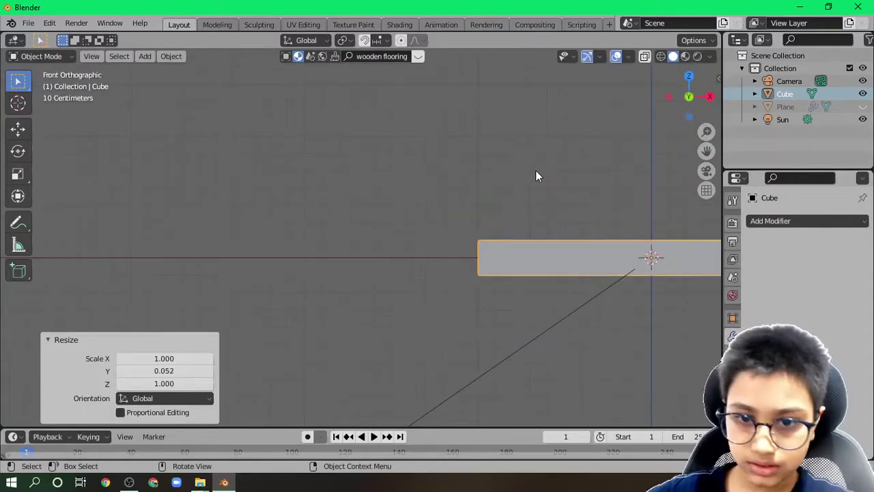
pyautogui.press('KP_Decimal')
pyautogui.press('Tab')
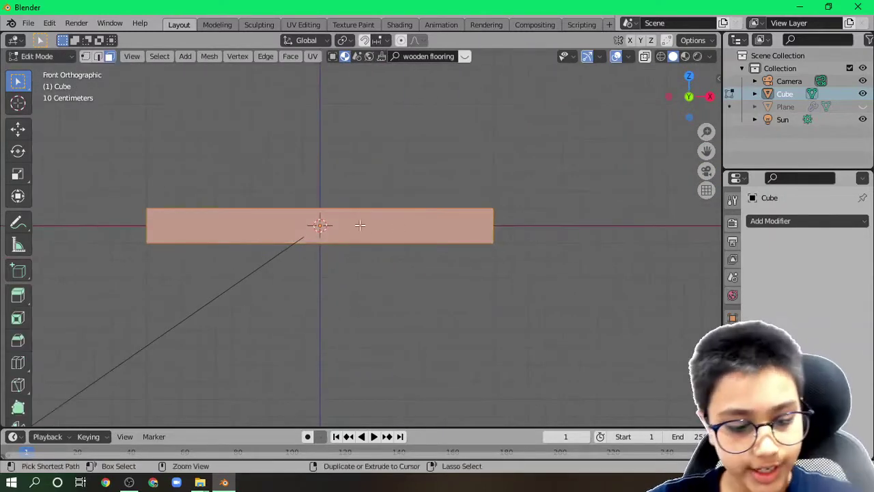
pyautogui.hotkey('ctrl', 'r')
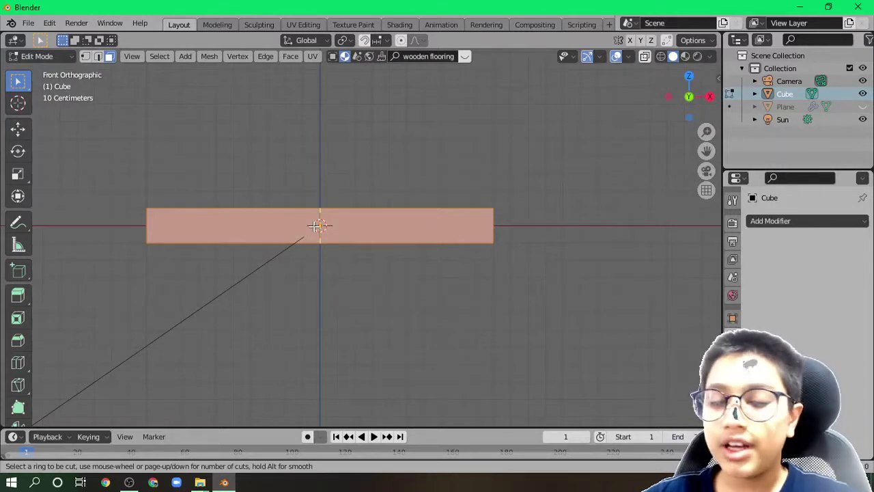
pyautogui.click(315, 226)
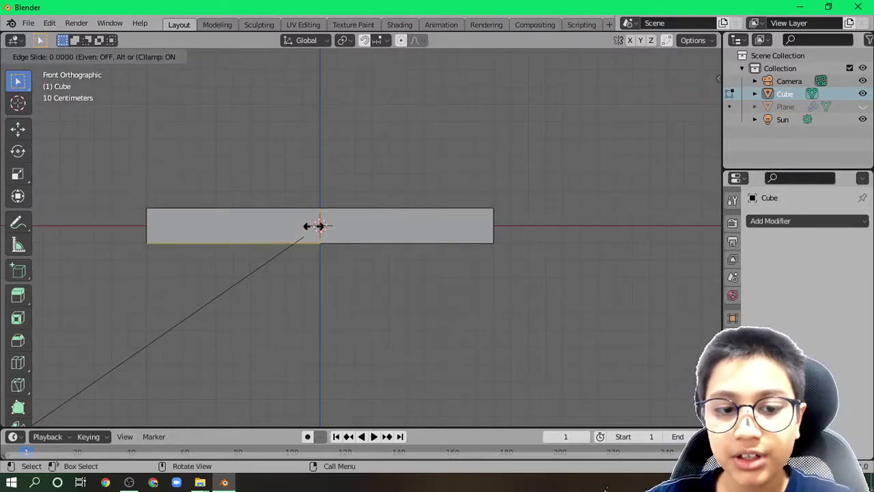
pyautogui.rightClick(320, 226)
# Step: Delete the vertices at the negative X end so only the positive X half of the bar remains
pyautogui.moveTo(351, 176); pyautogui.dragTo(359, 220, button='middle')
pyautogui.press('1')
pyautogui.press('a')
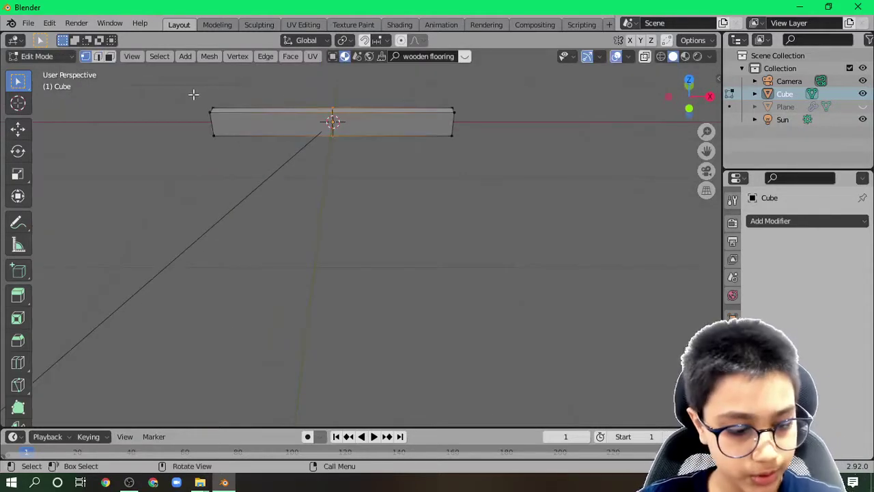
pyautogui.hotkey('shift', 'z')
pyautogui.moveTo(187, 86); pyautogui.dragTo(249, 237)
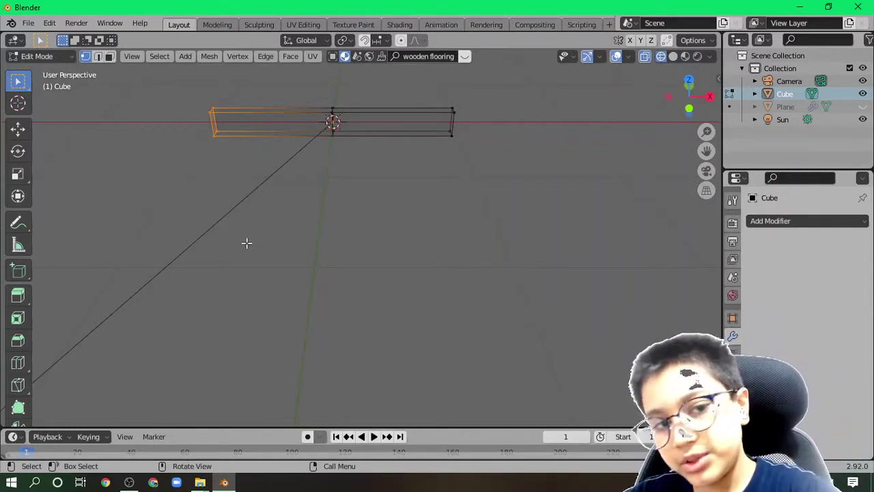
pyautogui.press('x')
pyautogui.click(221, 218)
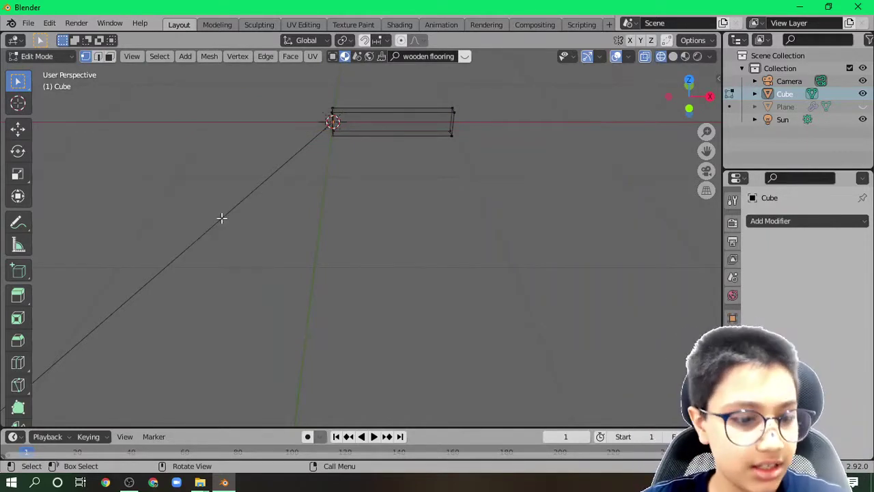
pyautogui.press('Tab')
pyautogui.hotkey('shift', 'z')
# Step: Lengthen the half bar by moving its outer end vertices about 2.02 m along X
pyautogui.scroll(-3, 253, 213)
pyautogui.moveTo(263, 227); pyautogui.dragTo(385, 353, button='middle')
pyautogui.press('KP_7')
pyautogui.press('Tab')
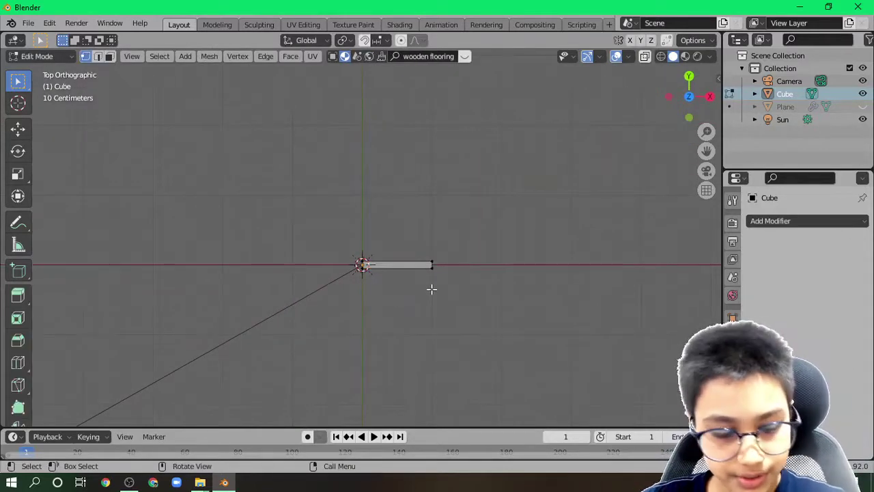
pyautogui.click(402, 223)
pyautogui.moveTo(402, 220); pyautogui.dragTo(491, 368)
pyautogui.moveTo(491, 368); pyautogui.dragTo(410, 269, button='middle')
pyautogui.press('KP_7')
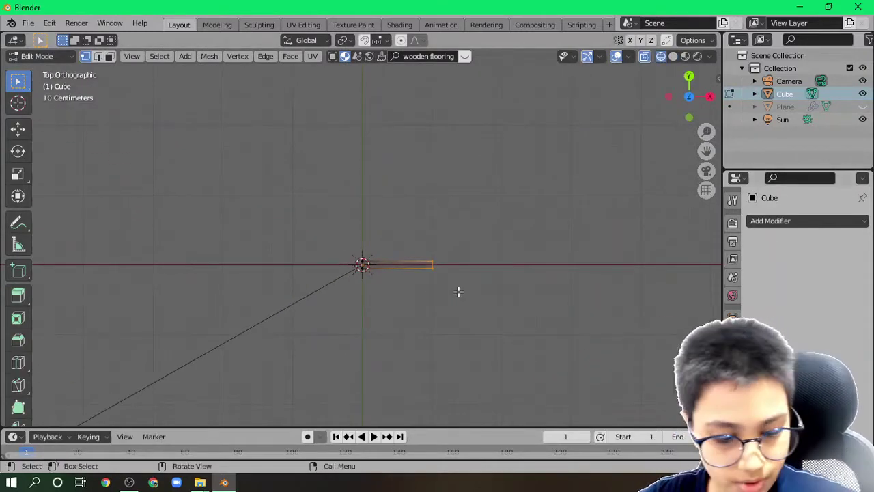
pyautogui.press('g')
pyautogui.press('x')
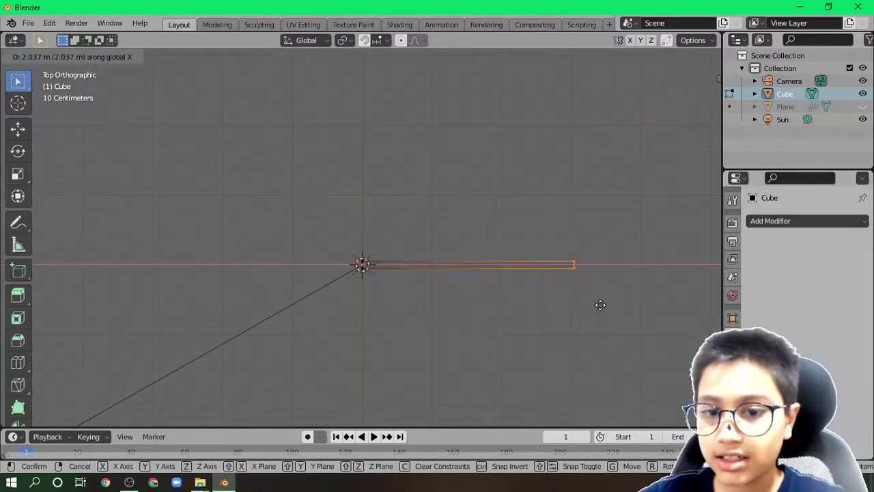
pyautogui.click(604, 299)
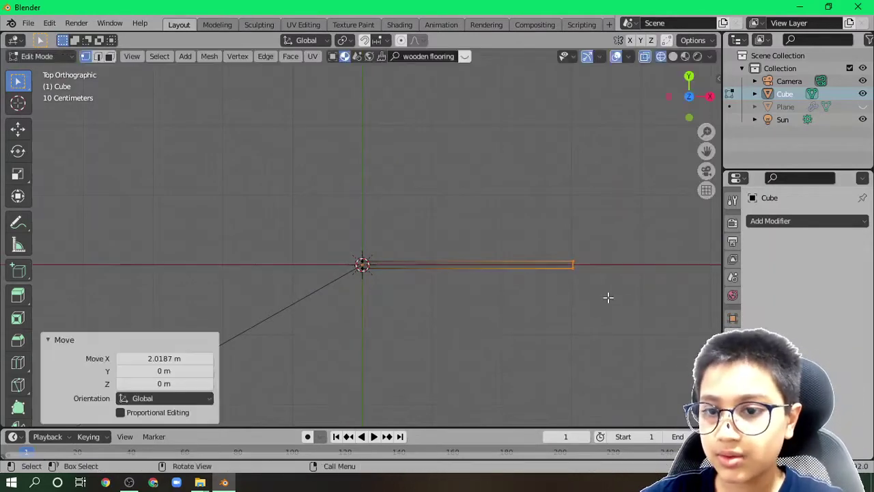
# Step: Add a Mirror modifier on the X axis to the bar and enable Clipping
pyautogui.click(759, 220)
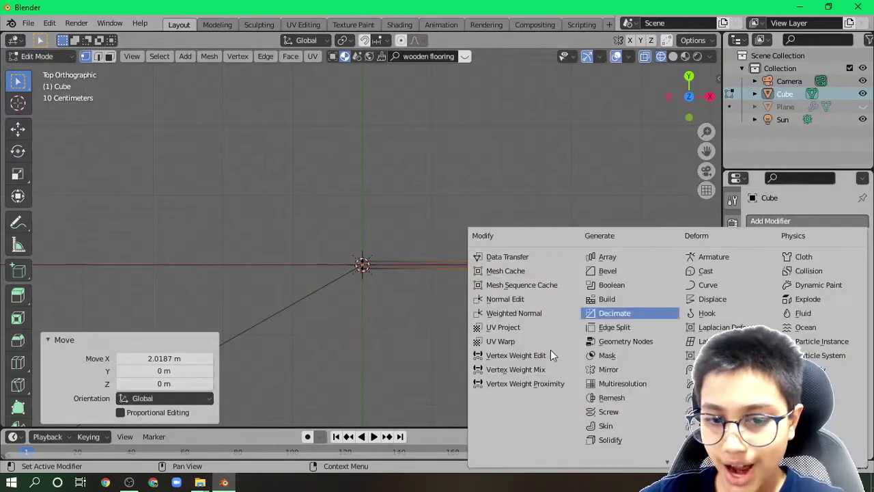
pyautogui.click(631, 369)
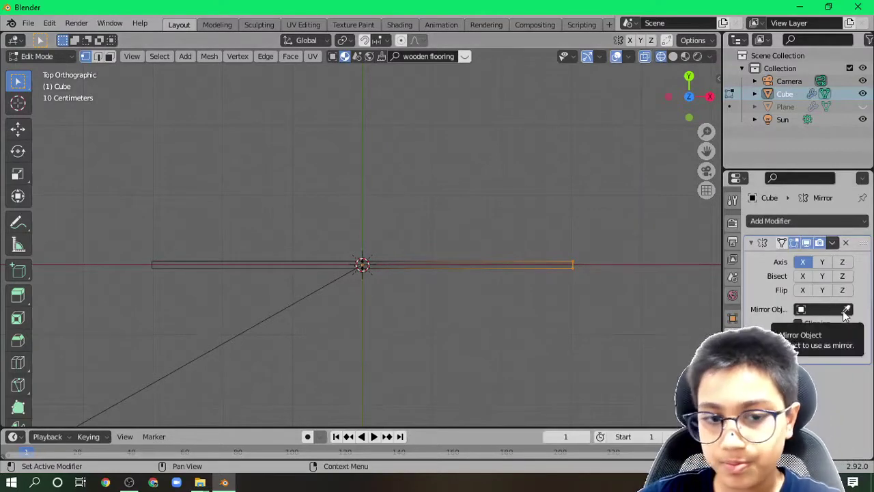
pyautogui.moveTo(449, 308); pyautogui.dragTo(358, 201, button='middle')
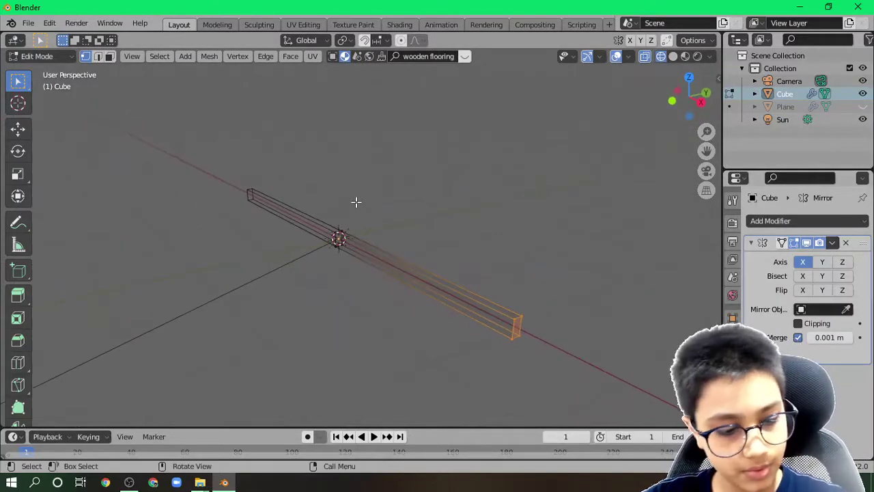
pyautogui.press('Tab')
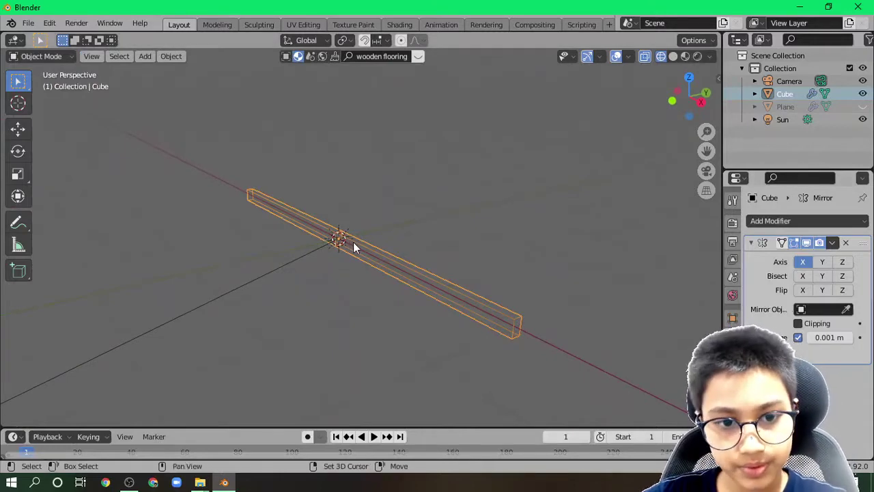
pyautogui.moveTo(354, 247); pyautogui.dragTo(410, 341, button='middle')
pyautogui.press('Tab')
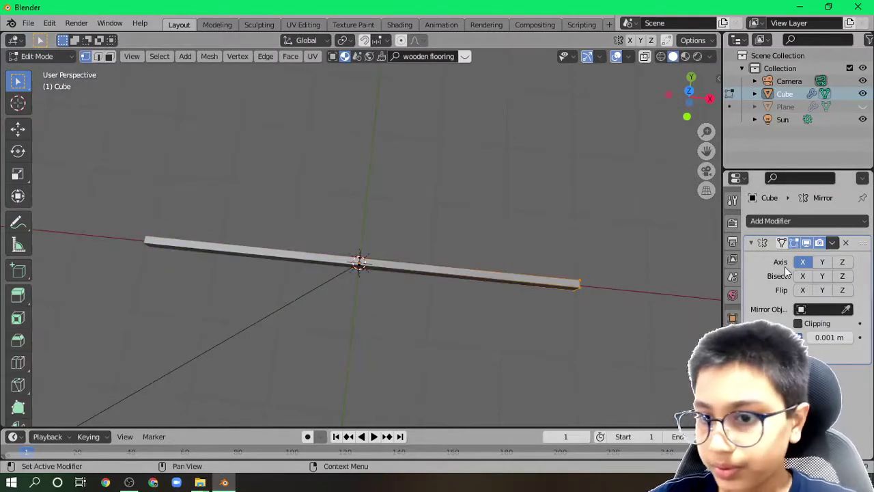
pyautogui.click(798, 323)
# Step: Extend the mirrored bar by moving the outer end vertices about 0.96 m further along X
pyautogui.moveTo(346, 289); pyautogui.dragTo(327, 314, button='middle')
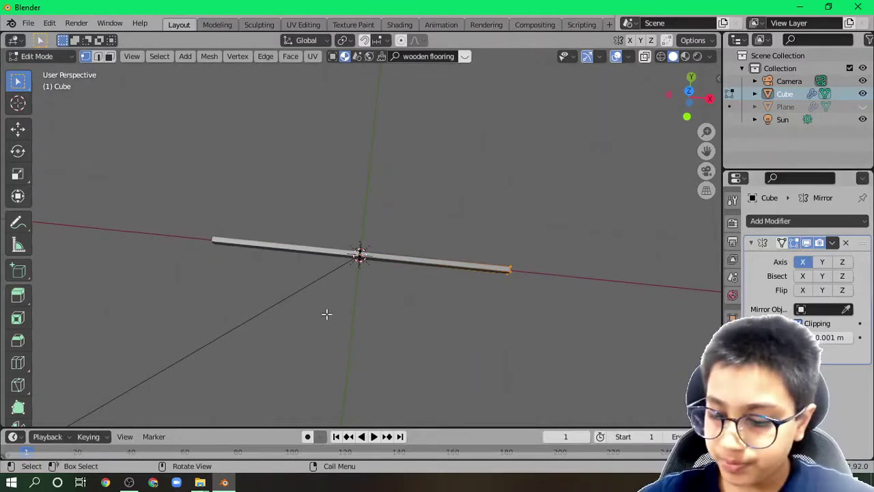
pyautogui.press('KP_1')
pyautogui.press('g')
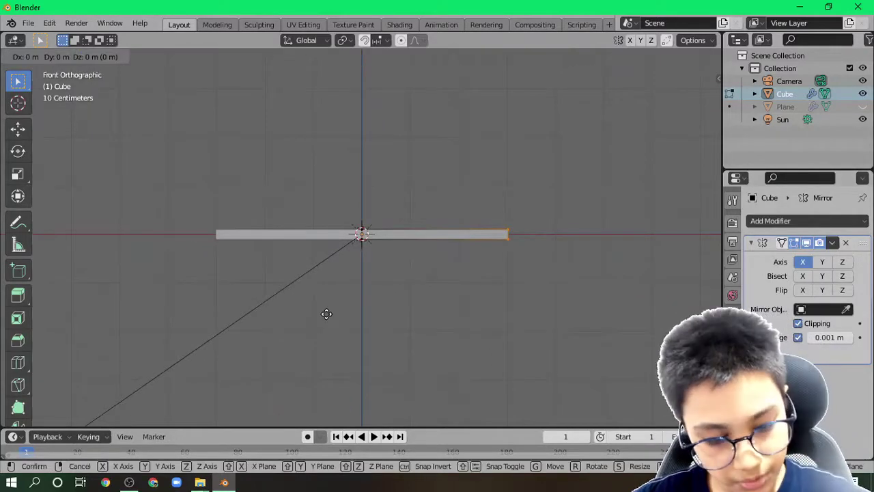
pyautogui.press('x')
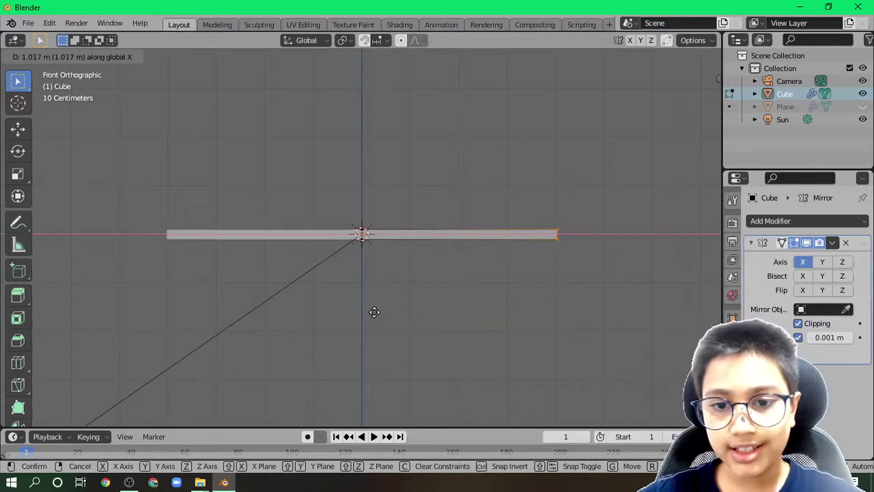
pyautogui.click(373, 309)
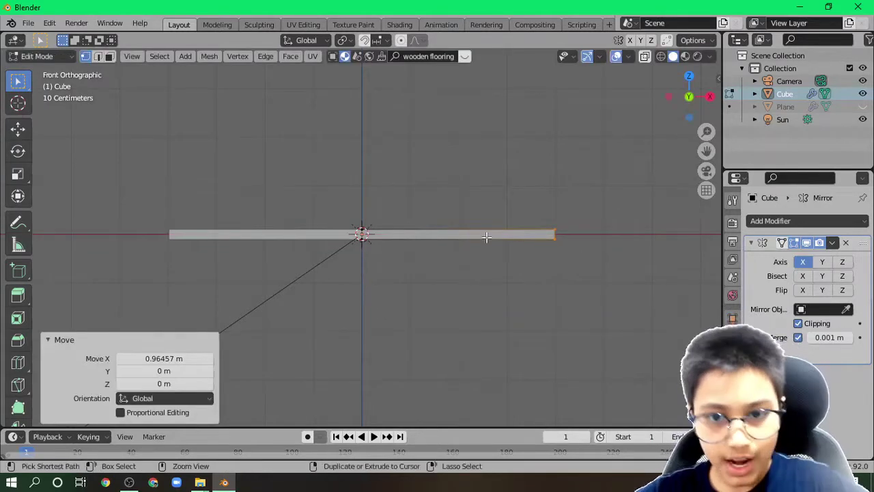
# Step: Cut a vertical edge loop across the half bar and slide it close to the outer end
pyautogui.hotkey('ctrl', 'r')
pyautogui.click(549, 235)
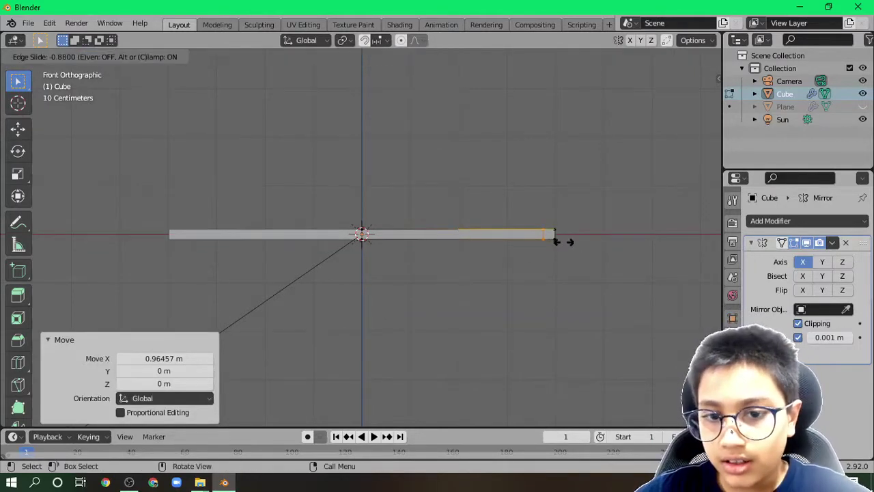
pyautogui.click(557, 241)
# Step: Extrude the long and short faces on the bar's positive Y side about 0.55 m along Y
pyautogui.moveTo(556, 308); pyautogui.dragTo(236, 263, button='middle')
pyautogui.press('3')
pyautogui.click(545, 163)
pyautogui.click(199, 249)
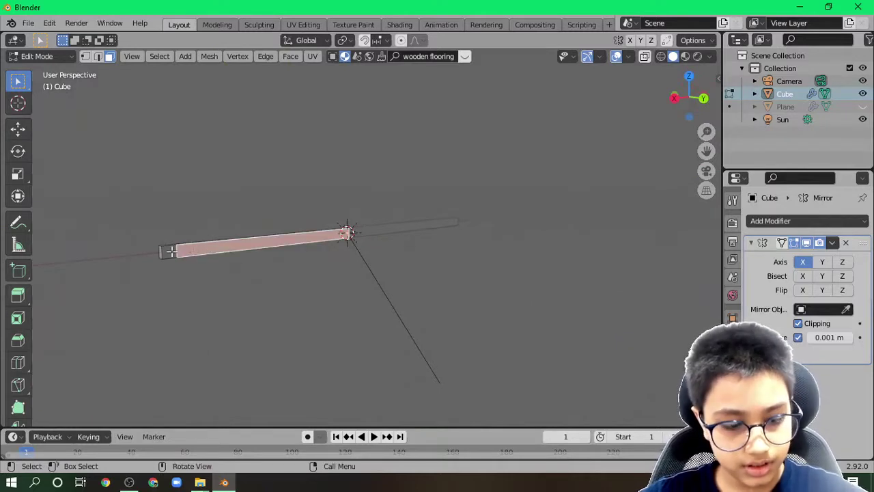
pyautogui.keyDown('shift'); pyautogui.click(171, 251); pyautogui.keyUp('shift')
pyautogui.moveTo(209, 272); pyautogui.dragTo(262, 336, button='middle')
pyautogui.press('KP_7')
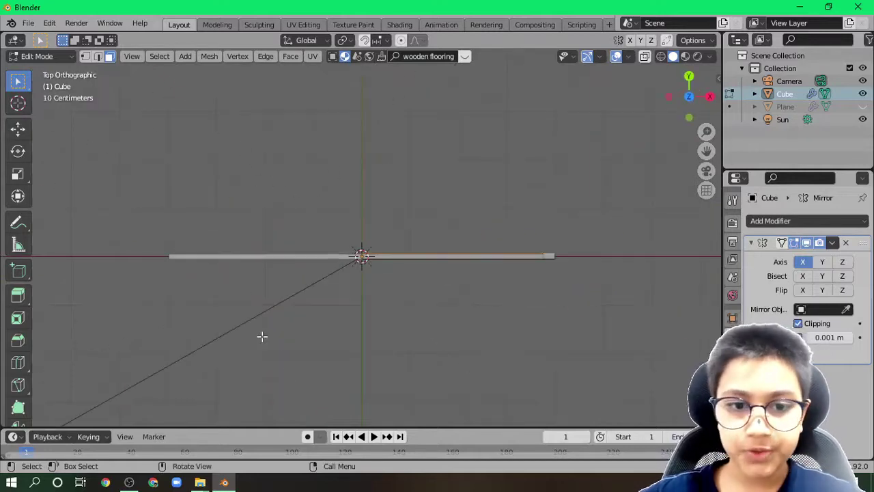
pyautogui.press('e')
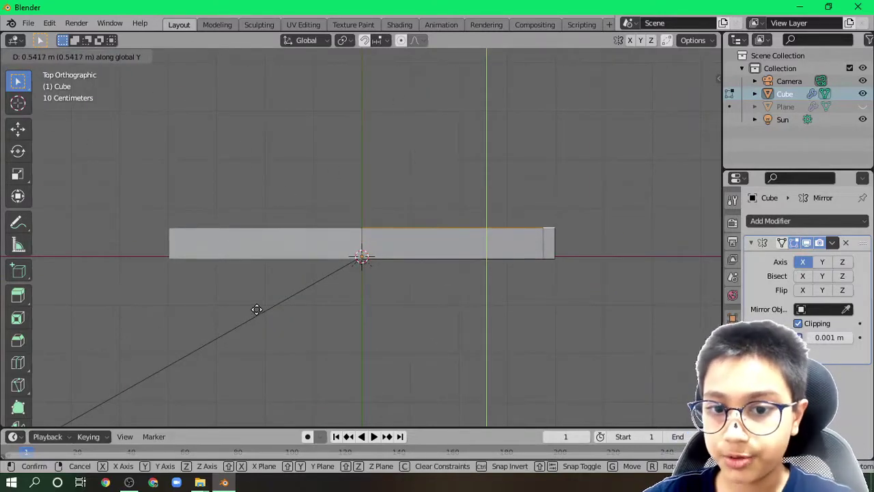
pyautogui.click(256, 310)
# Step: Slide the edge loop near the outer end inward by a factor of about -0.111 to widen the end section
pyautogui.keyDown('shift'); pyautogui.moveTo(448, 276); pyautogui.dragTo(392, 310, button='middle'); pyautogui.keyUp('shift')
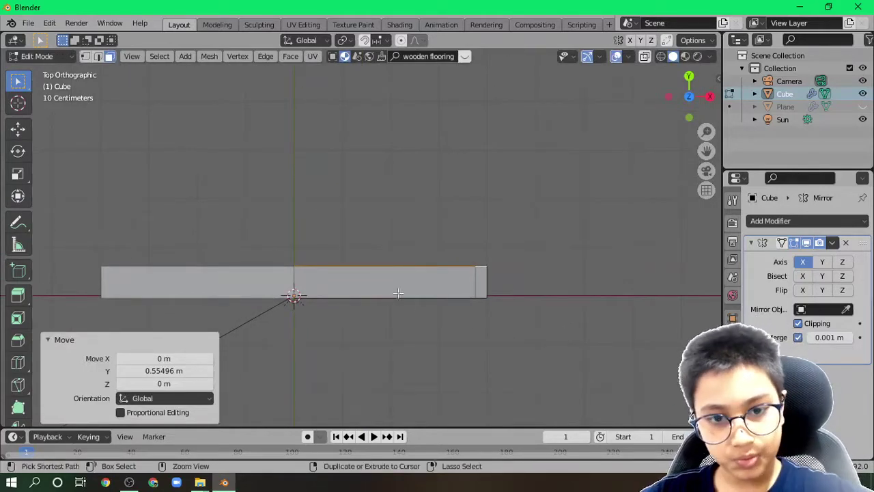
pyautogui.keyDown('alt'); pyautogui.click(475, 281); pyautogui.keyUp('alt')
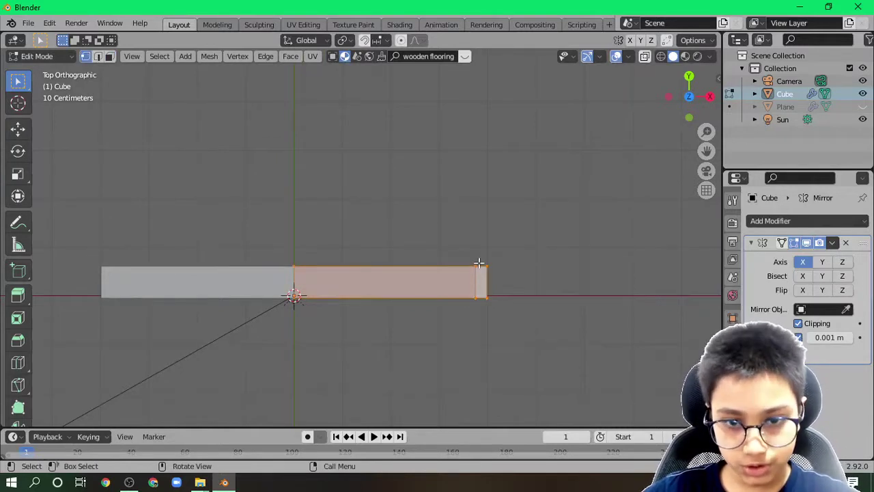
pyautogui.moveTo(482, 275); pyautogui.dragTo(456, 285, button='middle')
pyautogui.press('g')
pyautogui.press('g')
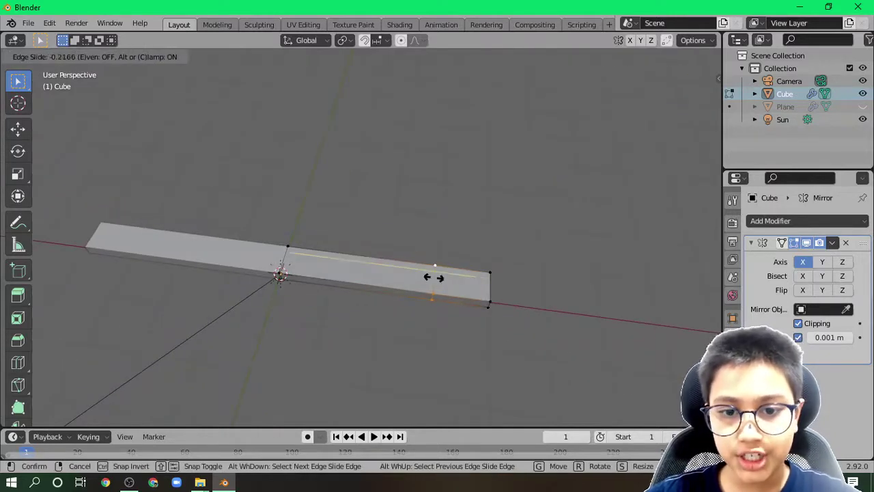
pyautogui.click(445, 281)
# Step: Extrude the positive Y face of the bar's end section about 1.37 m along Y
pyautogui.press('KP_7')
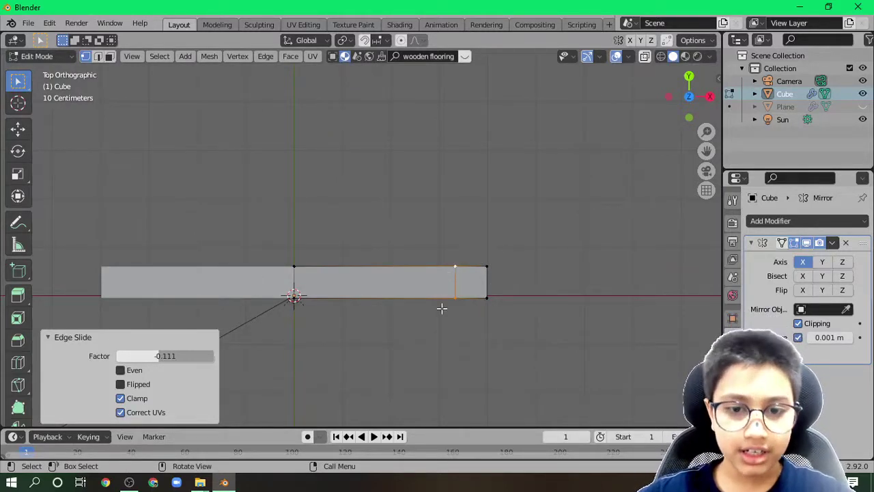
pyautogui.moveTo(475, 306); pyautogui.dragTo(261, 255, button='middle')
pyautogui.press('KP_7')
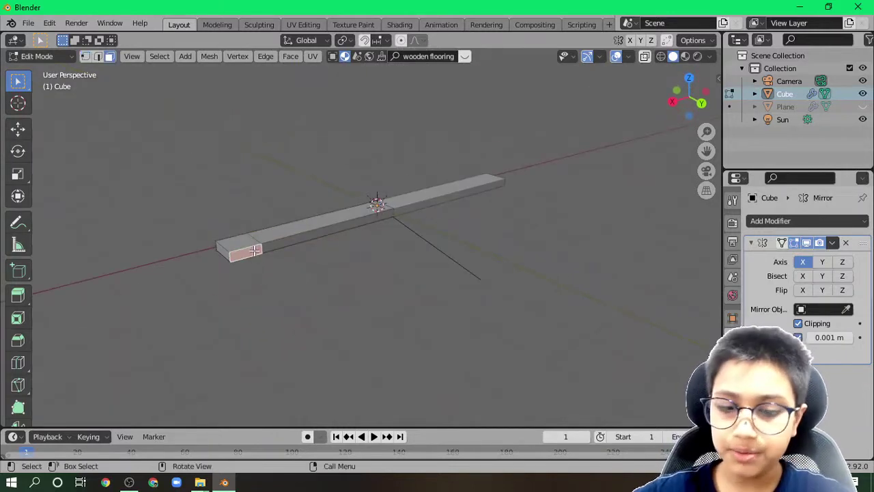
pyautogui.press('KP_7')
pyautogui.press('e')
pyautogui.press('y')
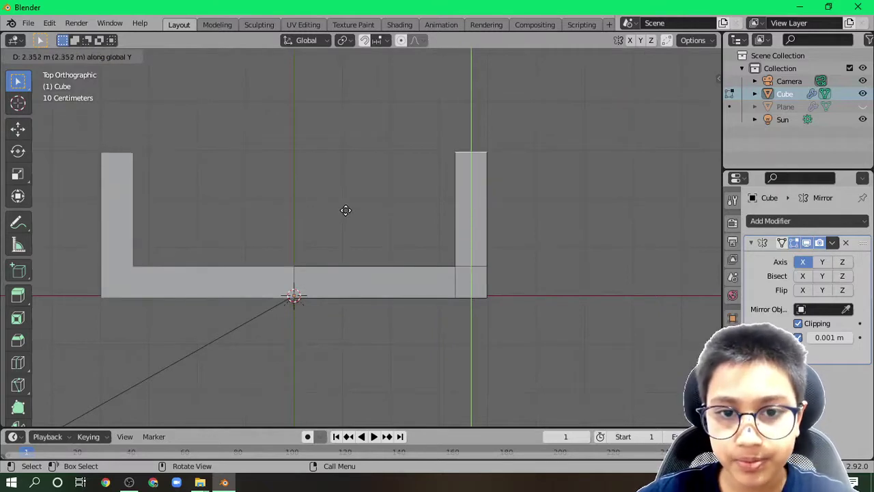
pyautogui.click(343, 255)
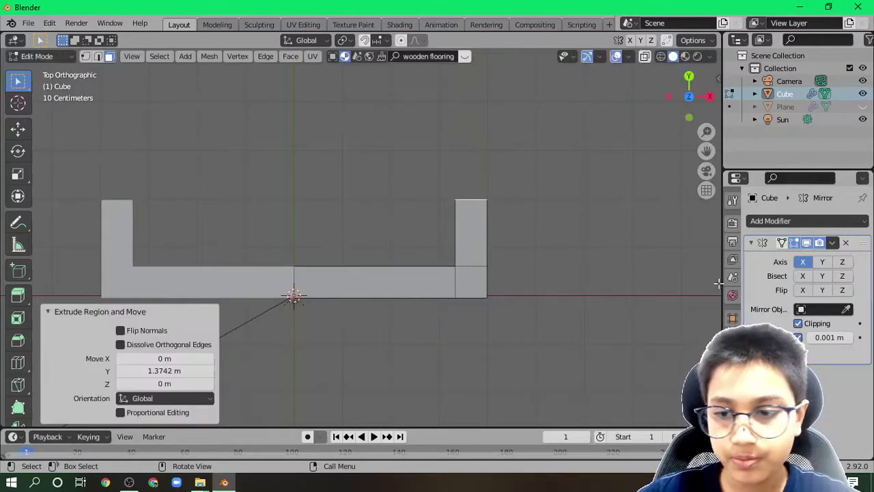
# Step: Enable the Y axis on the Mirror modifier and set Plane as its mirror object
pyautogui.click(823, 263)
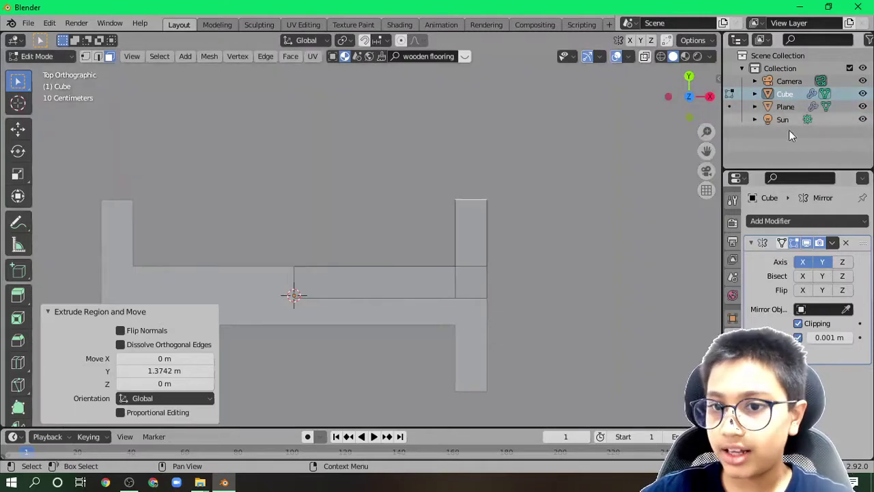
pyautogui.moveTo(321, 205); pyautogui.dragTo(410, 163, button='middle')
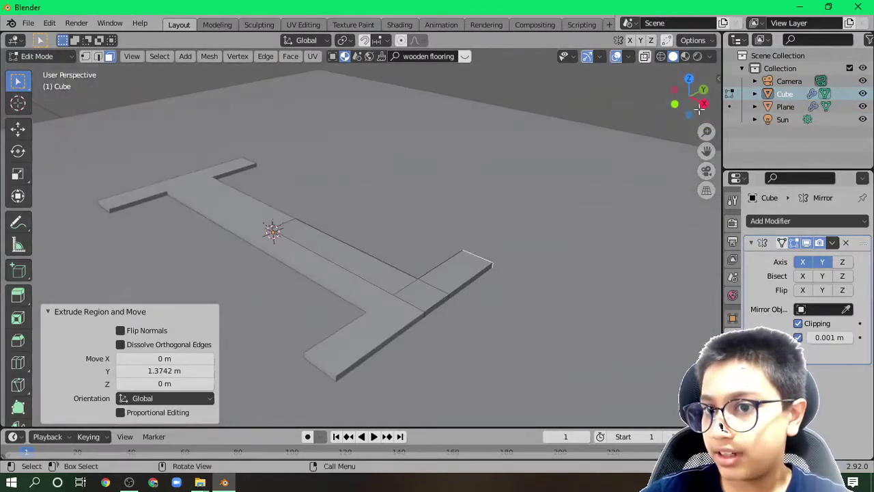
pyautogui.click(847, 311)
pyautogui.click(566, 185)
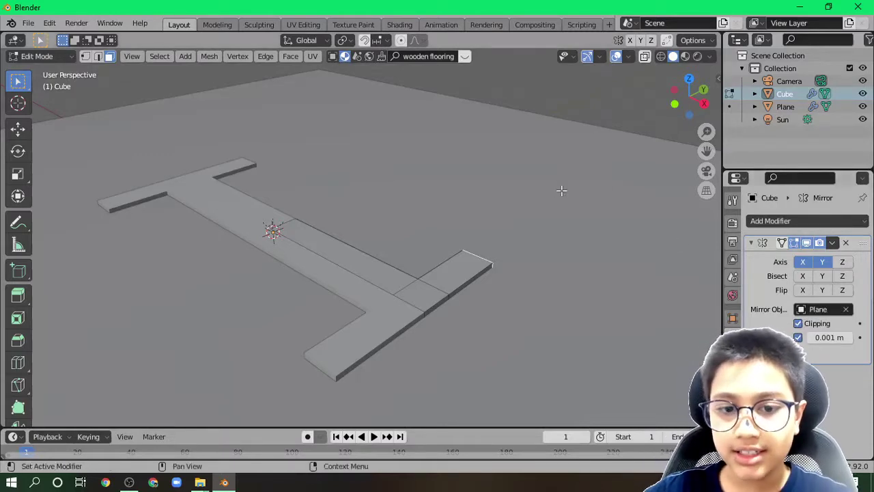
# Step: Raise the whole mirrored object about 1.92 m along Z above the floor plane
pyautogui.moveTo(517, 307); pyautogui.dragTo(453, 334, button='middle')
pyautogui.press('KP_1')
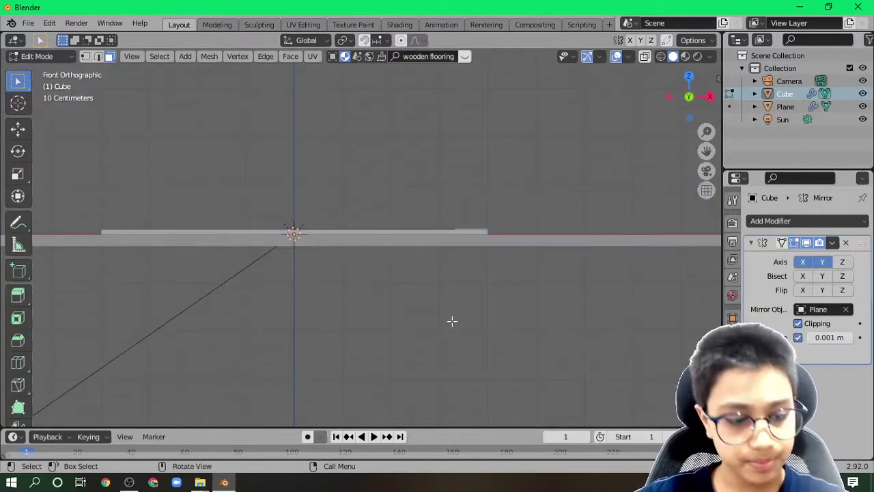
pyautogui.press('Tab')
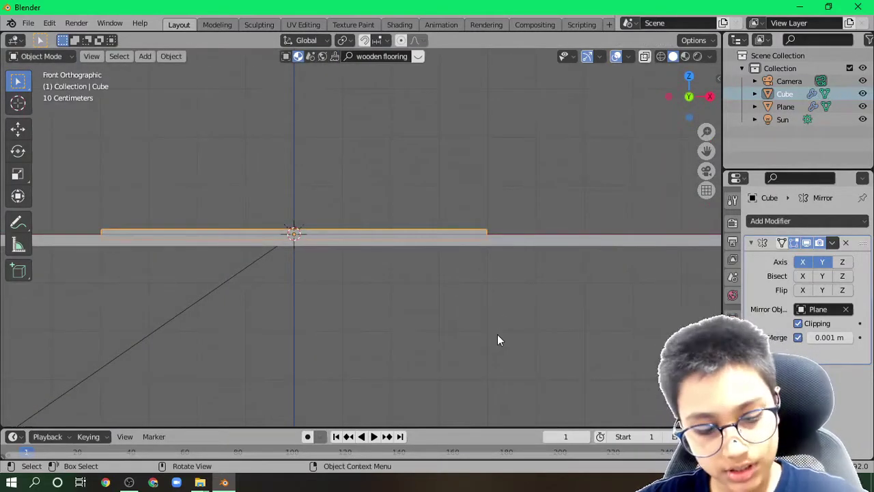
pyautogui.press('g')
pyautogui.press('z')
pyautogui.click(498, 248)
pyautogui.press('KP_5')
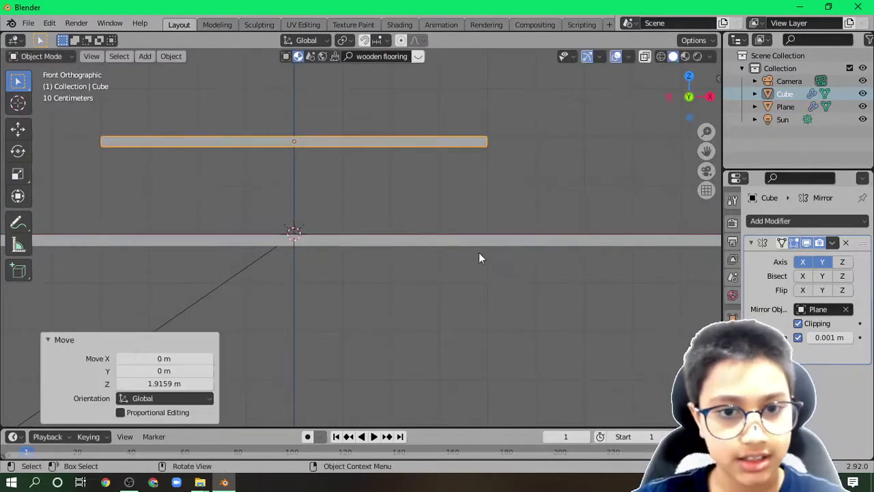
# Step: Cut centred edge loops lengthwise through the half bar and lengthwise through its end arm
pyautogui.moveTo(469, 258); pyautogui.dragTo(327, 258, button='middle')
pyautogui.press('Tab')
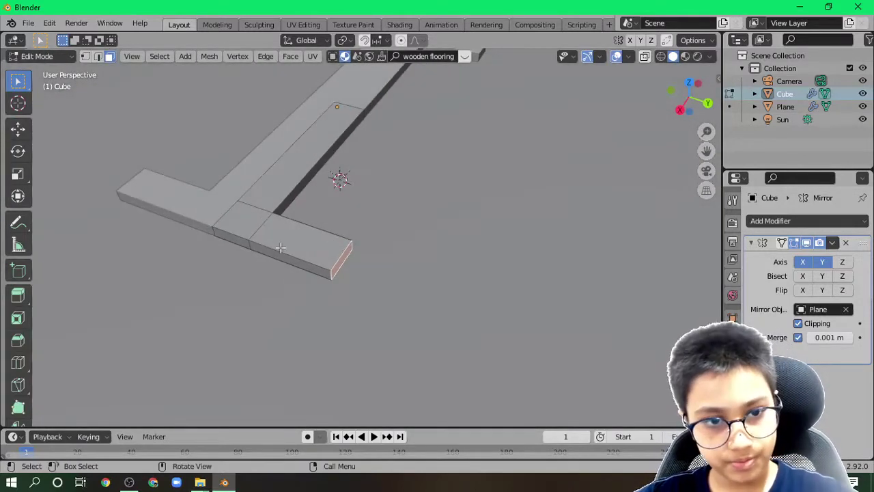
pyautogui.moveTo(231, 231); pyautogui.dragTo(283, 256, button='middle')
pyautogui.hotkey('ctrl', 'r')
pyautogui.click(313, 306)
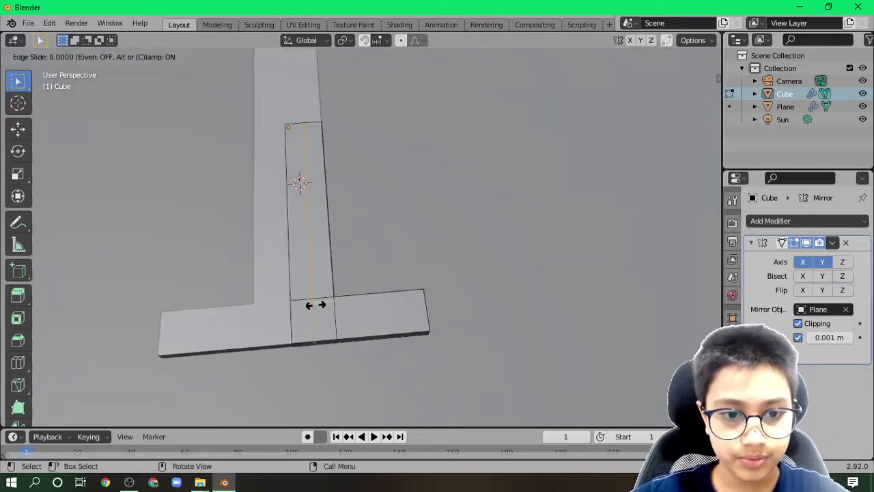
pyautogui.rightClick(314, 306)
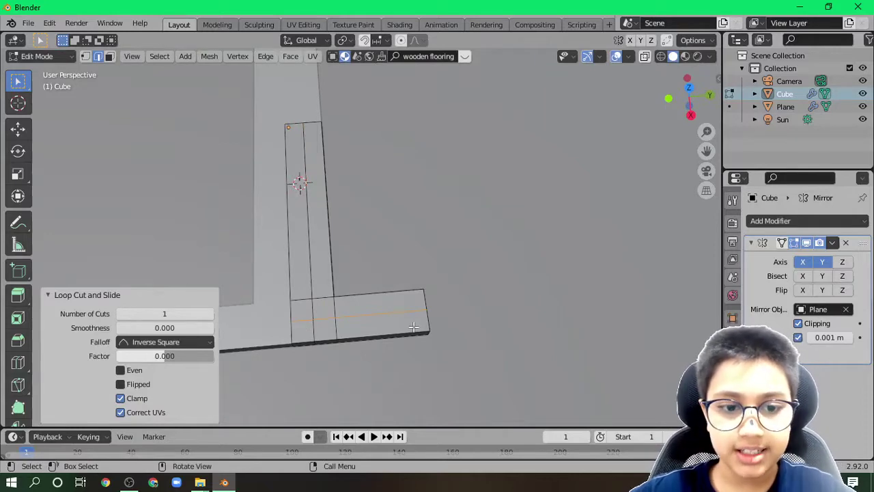
# Step: Turn off the modifier's Y mirroring and extrude the outer corner face on the bar's underside about 0.066 m downward
pyautogui.moveTo(299, 347); pyautogui.dragTo(317, 257, button='middle')
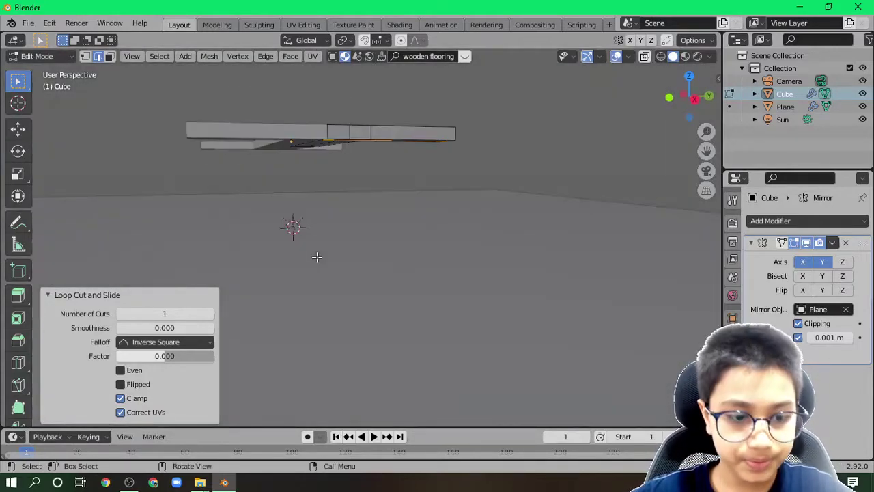
pyautogui.click(334, 141)
pyautogui.moveTo(307, 273); pyautogui.dragTo(308, 282, button='middle')
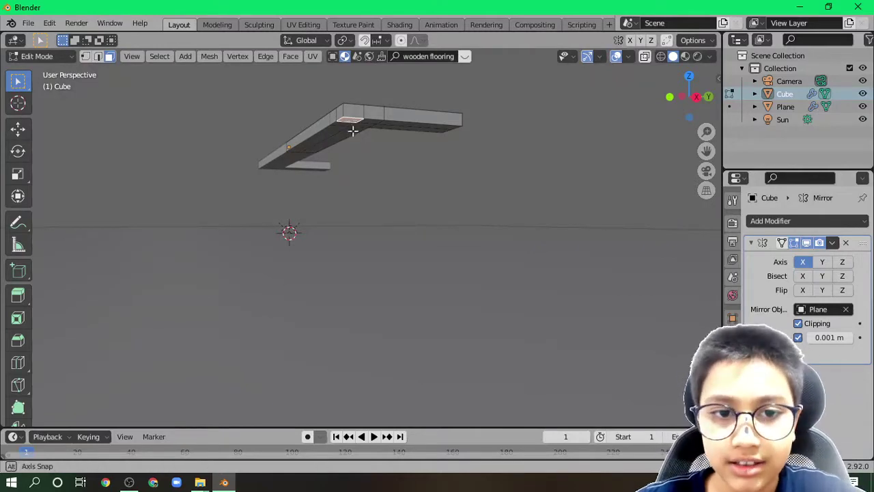
pyautogui.moveTo(354, 137); pyautogui.dragTo(363, 197, button='middle')
pyautogui.press('KP_1')
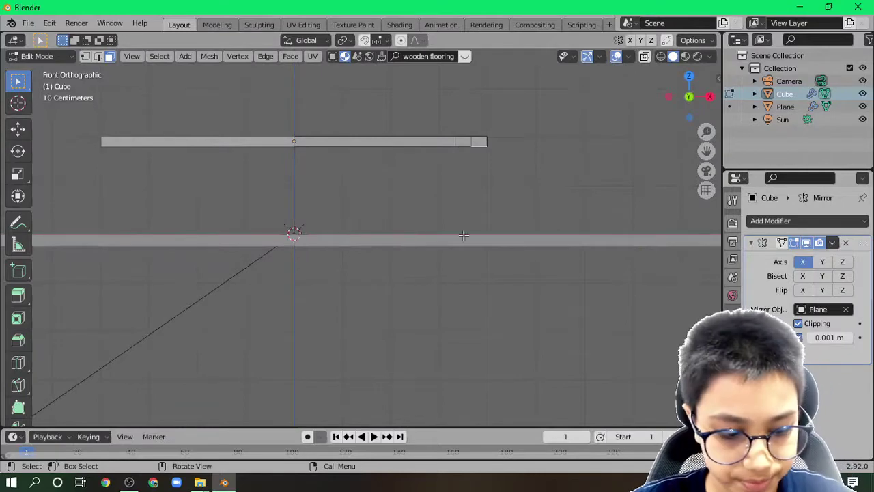
pyautogui.press('e')
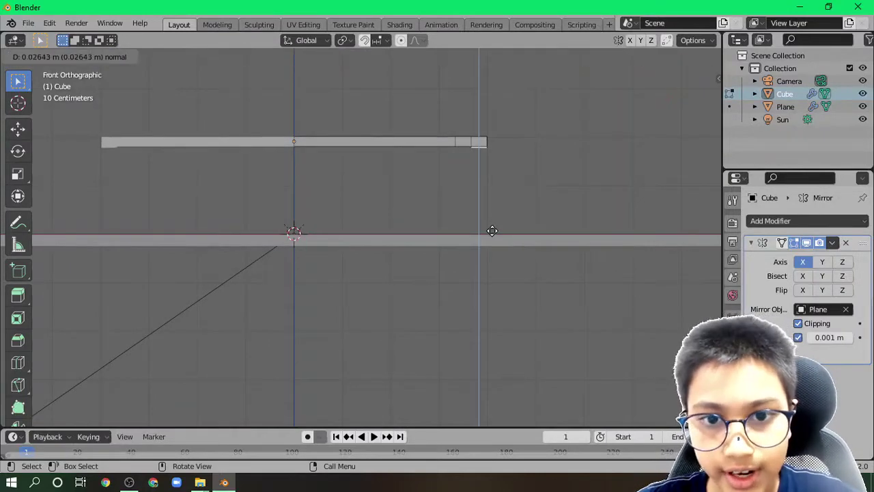
pyautogui.click(492, 233)
# Step: Tilt the leg's end face by about -16.4°, adjust its rotation again, and extrude it about 0.28 m
pyautogui.press('r')
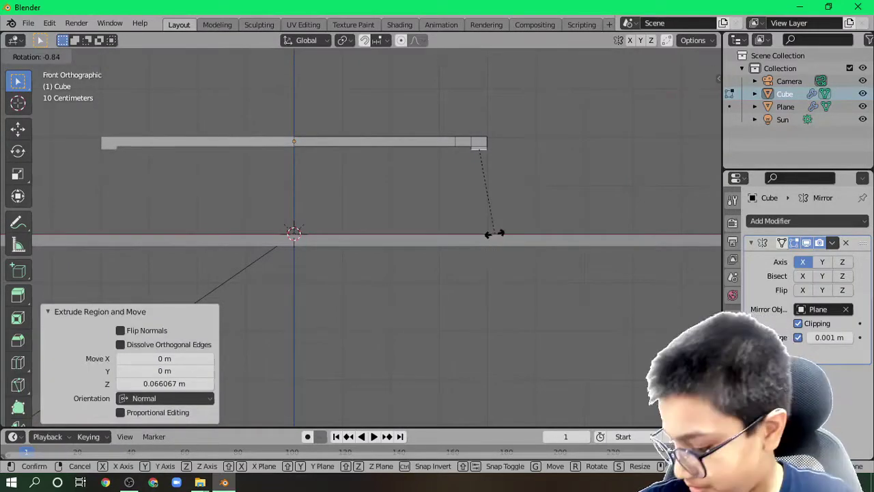
pyautogui.click(516, 224)
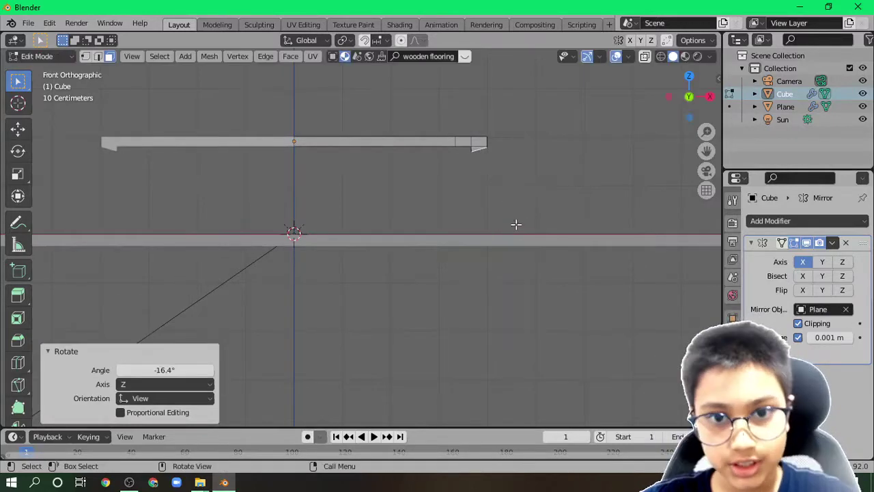
pyautogui.press('r')
pyautogui.click(507, 228)
pyautogui.press('e')
pyautogui.click(497, 247)
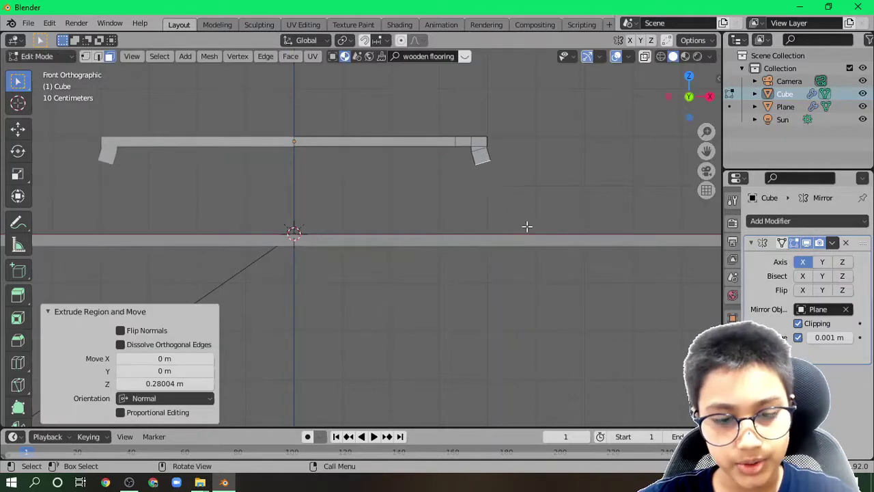
# Step: Rotate the leg's end face about 29.6° and extrude it about 0.47 m inward and down
pyautogui.press('r')
pyautogui.click(491, 258)
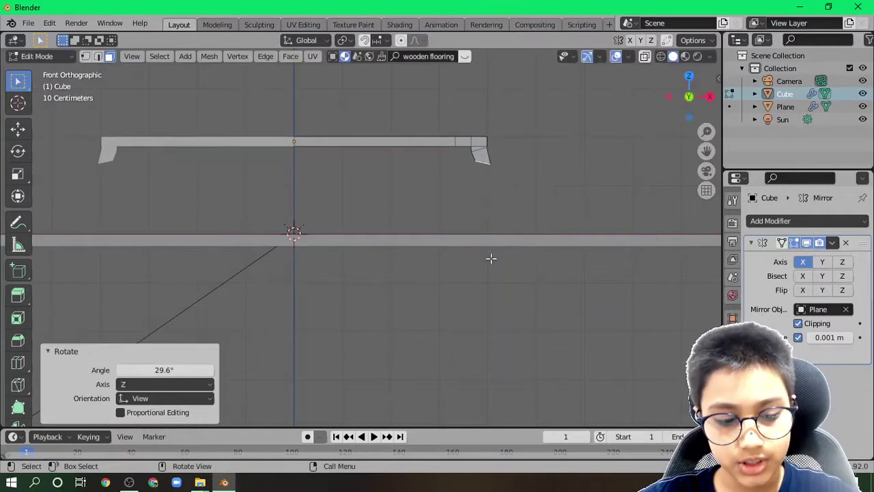
pyautogui.press('e')
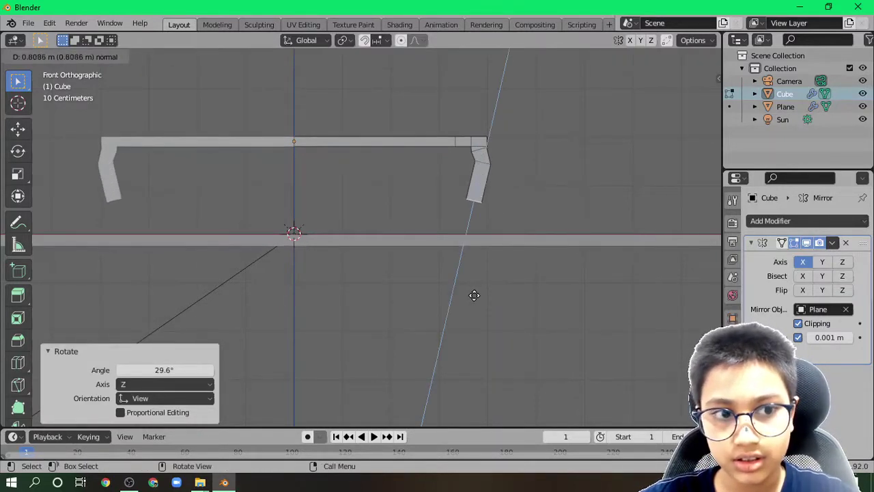
pyautogui.click(472, 276)
# Step: Rotate the leg's end face by about -8.23° and -3.07°, and extrude it about 0.22 m downward
pyautogui.press('r')
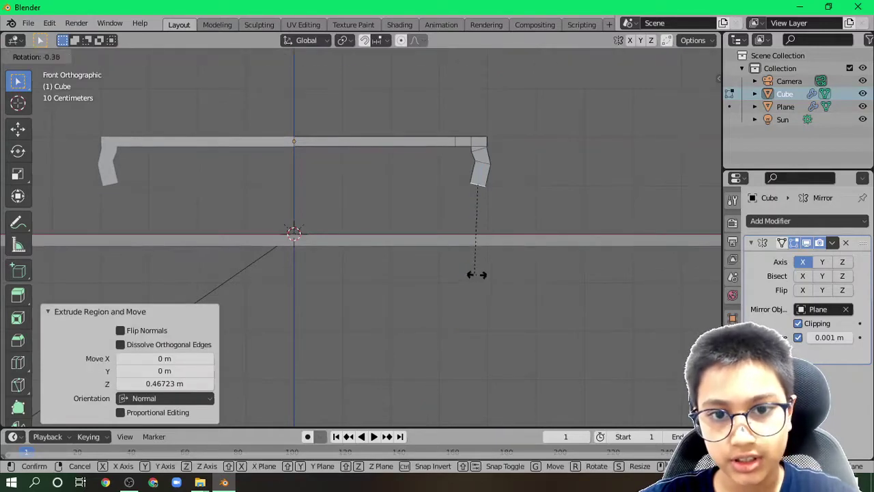
pyautogui.click(486, 272)
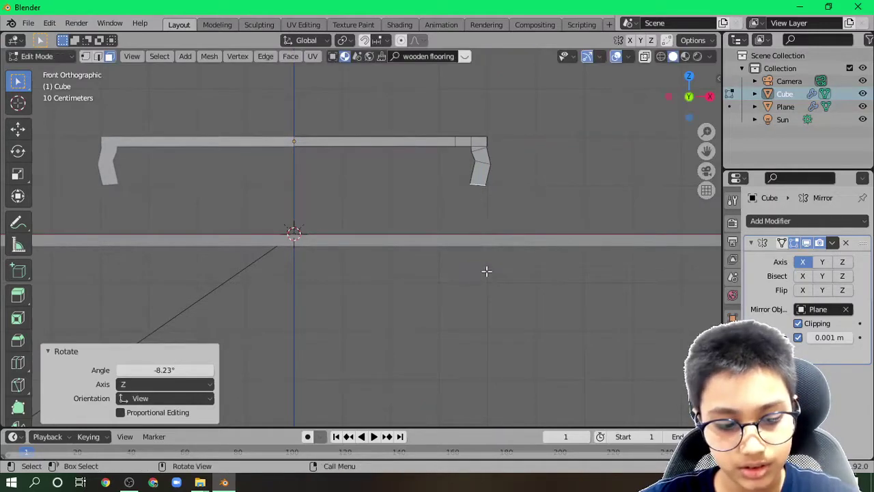
pyautogui.press('r')
pyautogui.click(483, 283)
pyautogui.press('e')
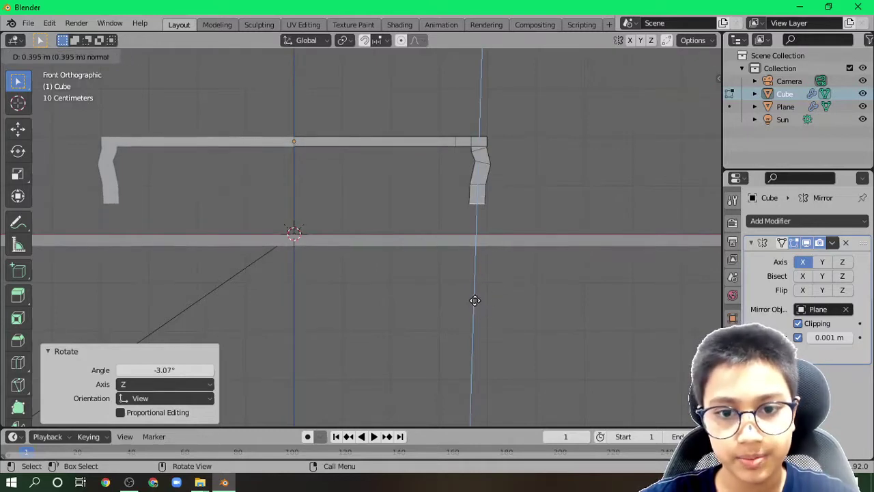
pyautogui.click(476, 293)
# Step: Rotate the leg's end face to slope inward and shift it about -0.079 m along X
pyautogui.press('r')
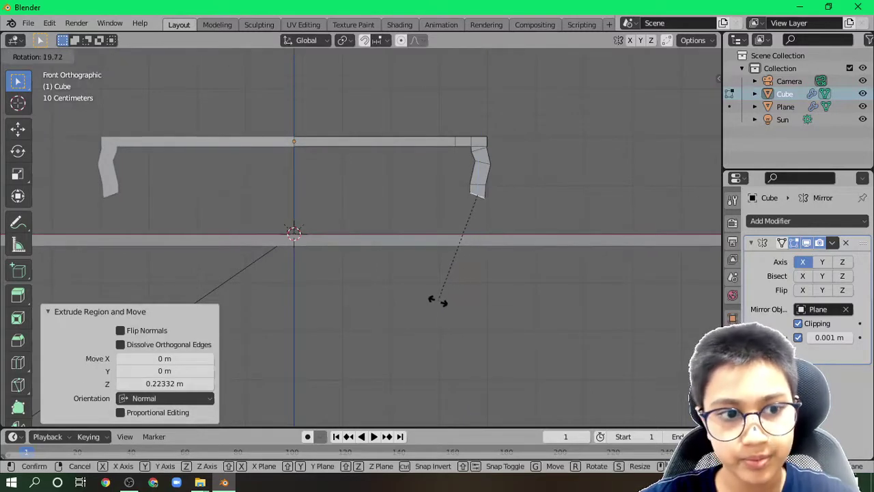
pyautogui.click(420, 294)
pyautogui.press('g')
pyautogui.click(419, 295)
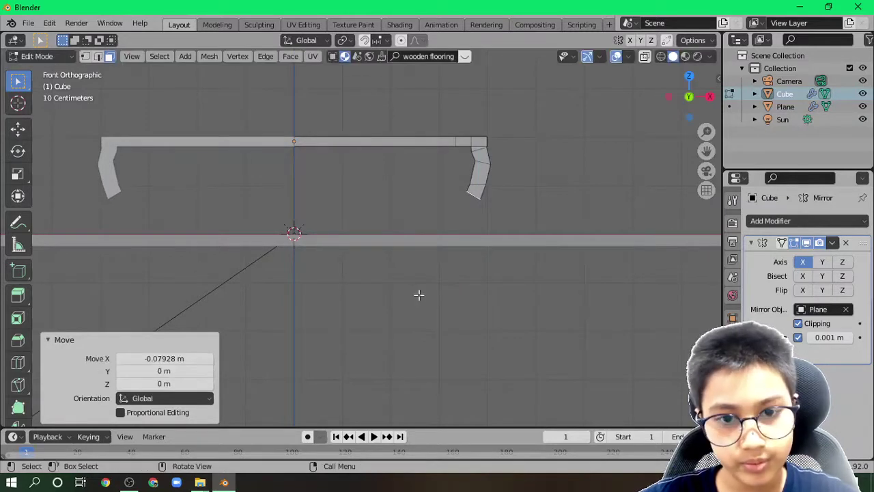
# Step: Extrude the leg about 0.81 m toward the floor and level its end face by rotating it about -30.6°
pyautogui.press('g')
pyautogui.press('z')
pyautogui.press('z')
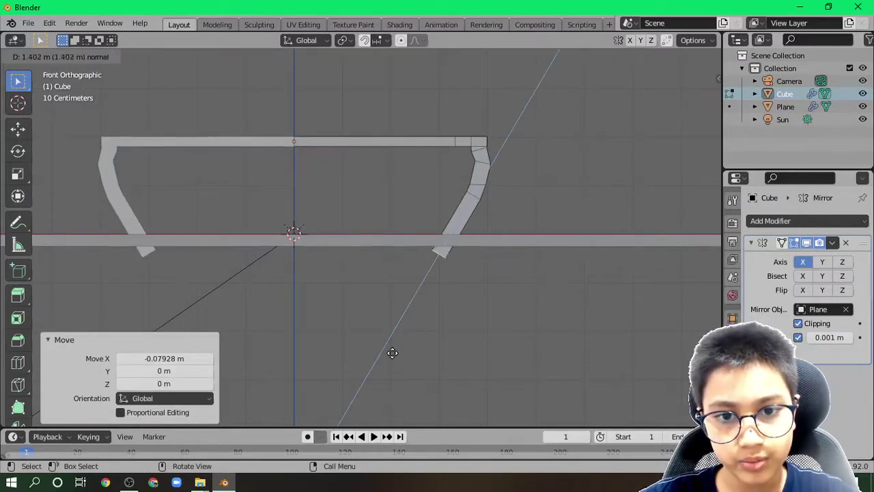
pyautogui.click(399, 328)
pyautogui.press('r')
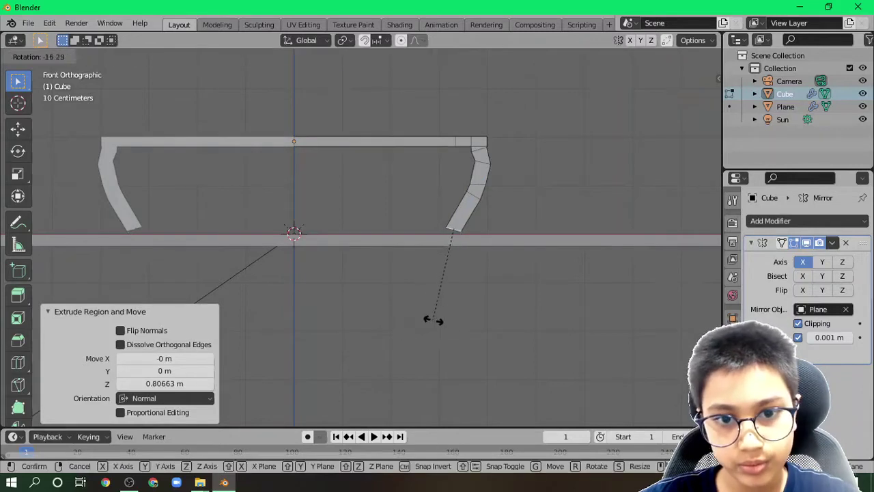
pyautogui.click(455, 282)
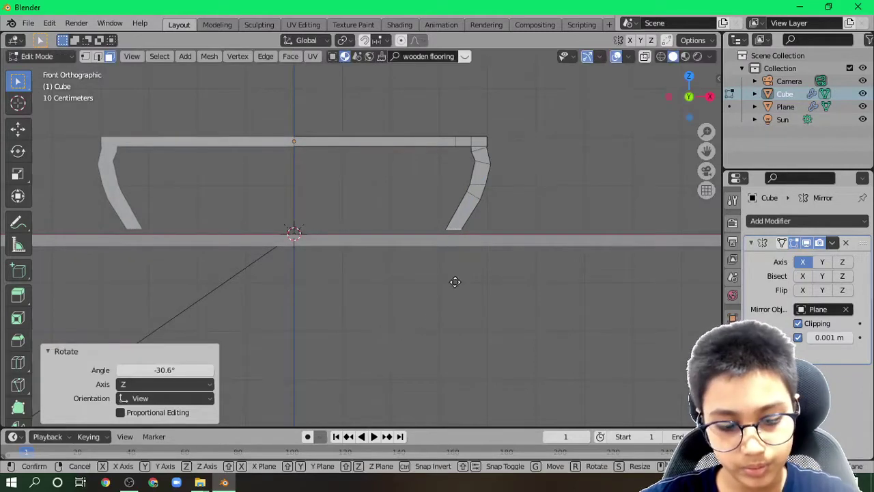
# Step: Move the leg's bottom face about 0.2 m along X and about 0.16 m down along Z onto the floor
pyautogui.press('g')
pyautogui.press('x')
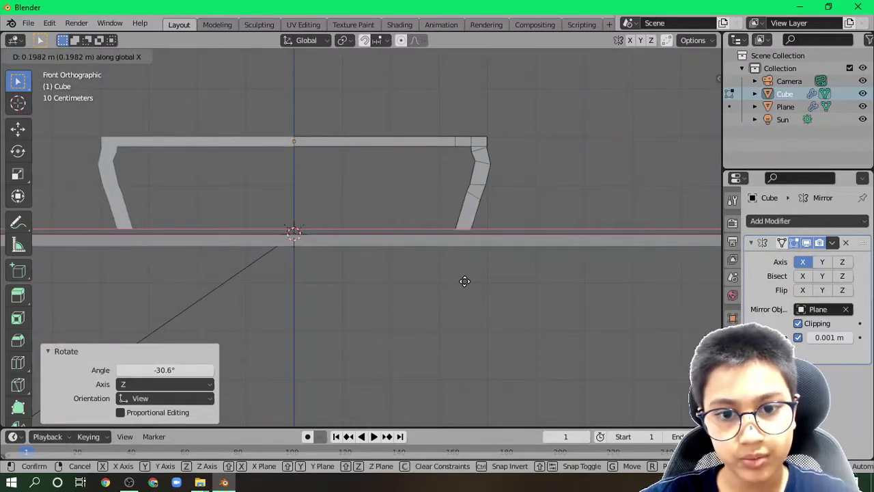
pyautogui.click(464, 281)
pyautogui.press('g')
pyautogui.press('z')
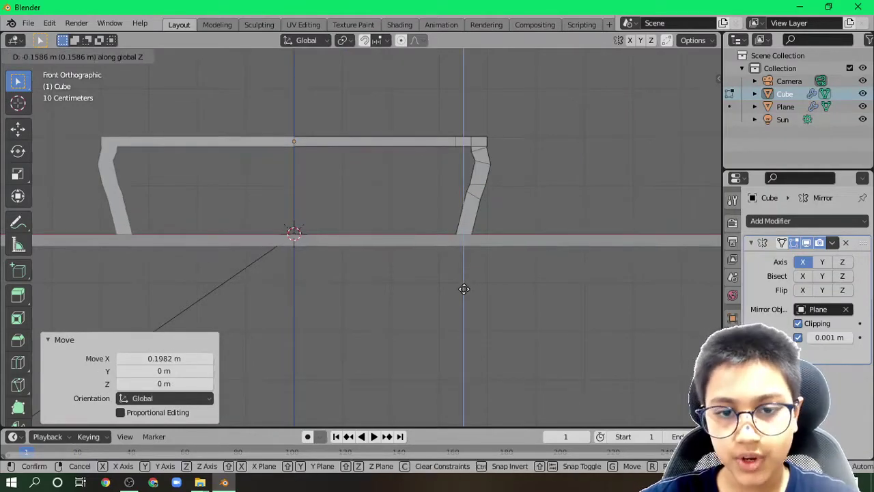
pyautogui.click(464, 289)
# Step: Return to Object Mode and add a Subdivision Surface modifier to the mirrored object
pyautogui.moveTo(504, 230); pyautogui.dragTo(447, 293, button='middle')
pyautogui.press('Tab')
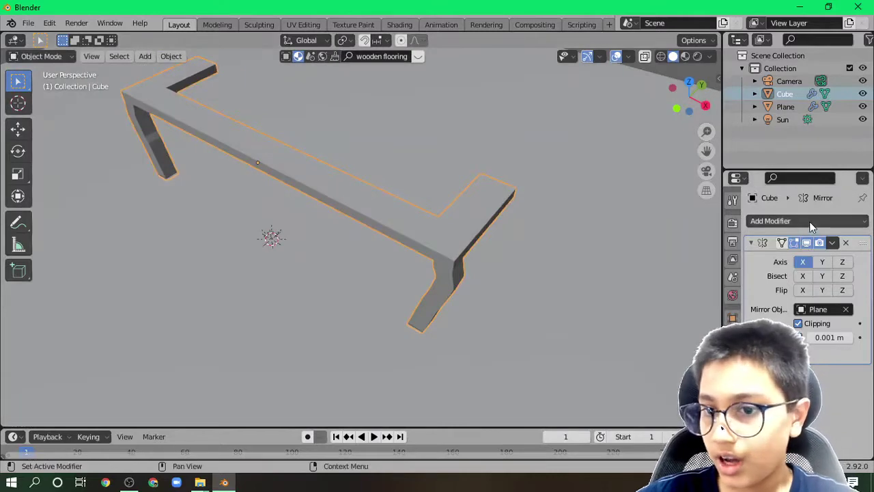
pyautogui.click(810, 222)
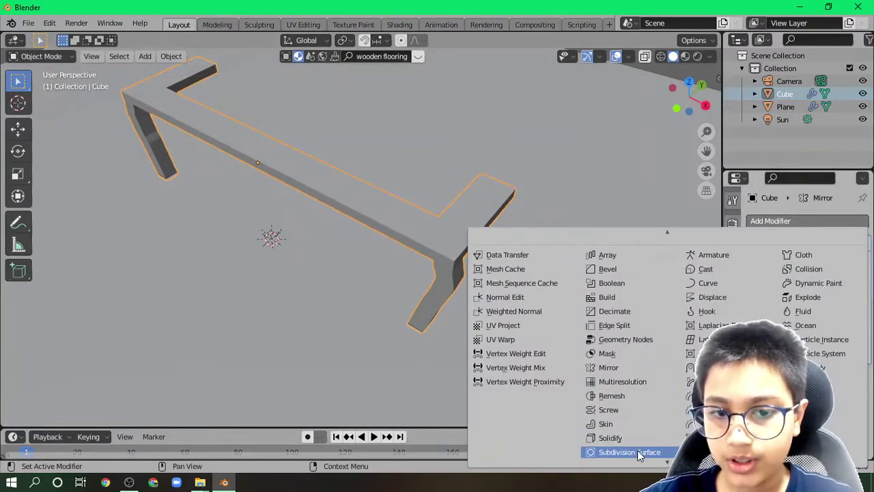
pyautogui.click(638, 453)
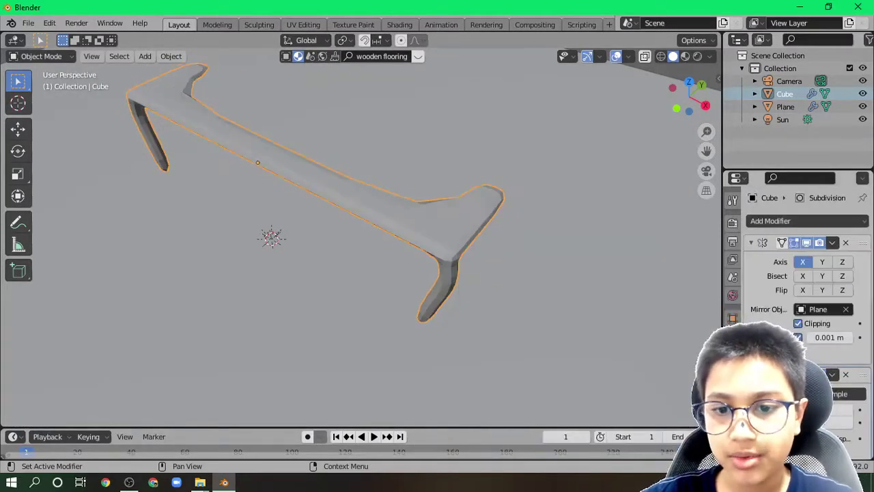
# Step: Set the Subdivision Surface modifier's viewport level to 3
pyautogui.click(852, 410)
pyautogui.moveTo(640, 383); pyautogui.dragTo(710, 372, button='middle')
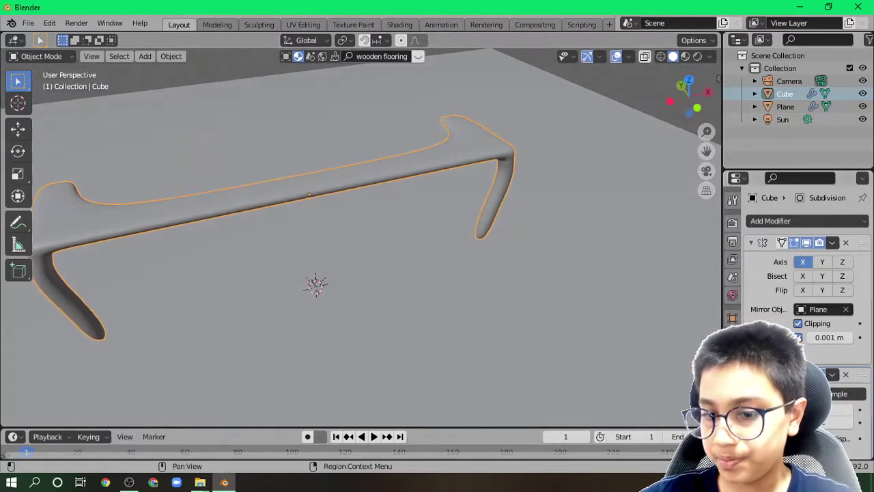
pyautogui.moveTo(723, 406)
pyautogui.mouseDown()
pyautogui.moveTo(674, 406)
pyautogui.moveTo(728, 406)
pyautogui.mouseUp()
pyautogui.moveTo(513, 287); pyautogui.dragTo(474, 371, button='middle')
# Step: Add a loop cut across the long bar with a factor of -0.825 and edge-slide it by -0.69 toward the corner
pyautogui.press('Tab')
pyautogui.scroll(-2, 425, 301)
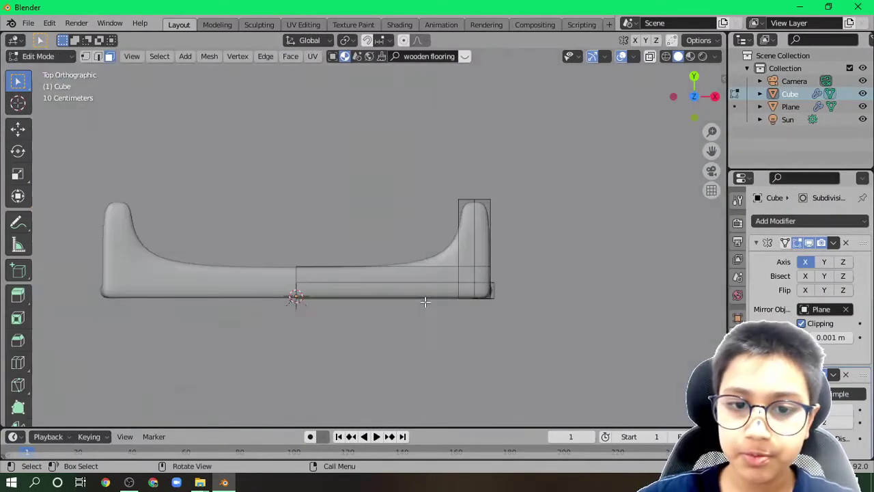
pyautogui.hotkey('ctrl', 'r')
pyautogui.click(396, 268)
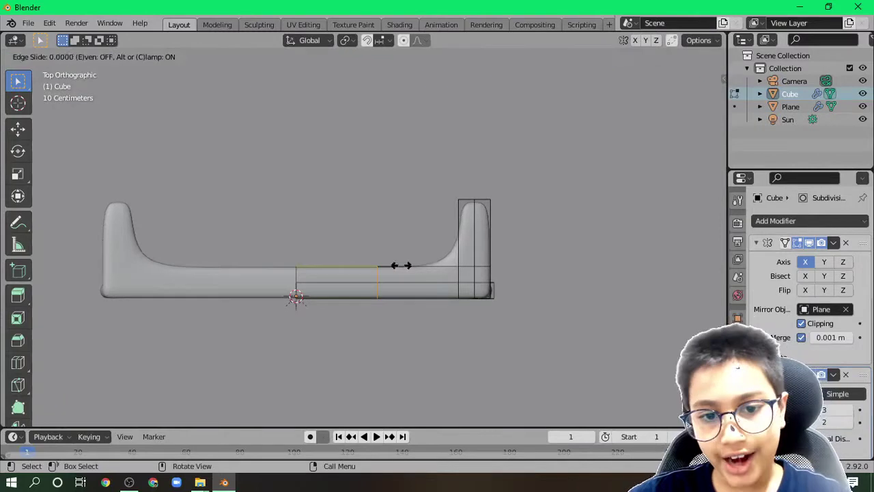
pyautogui.click(464, 273)
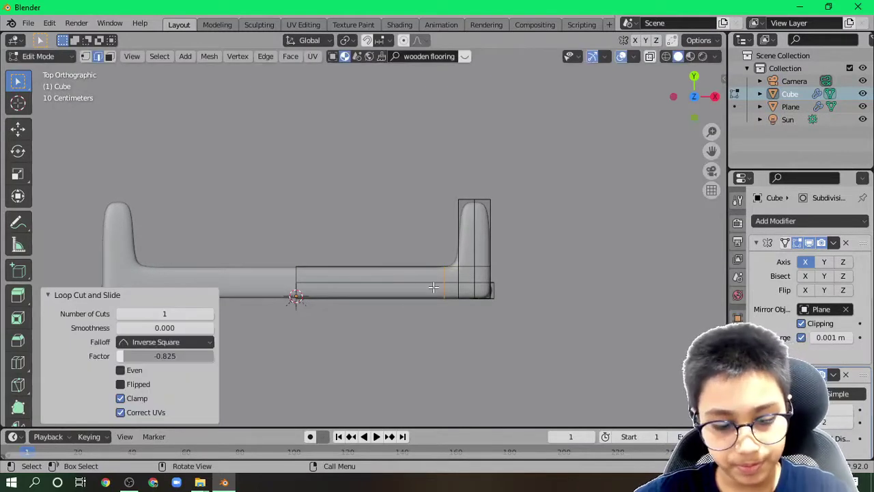
pyautogui.press('g')
pyautogui.press('g')
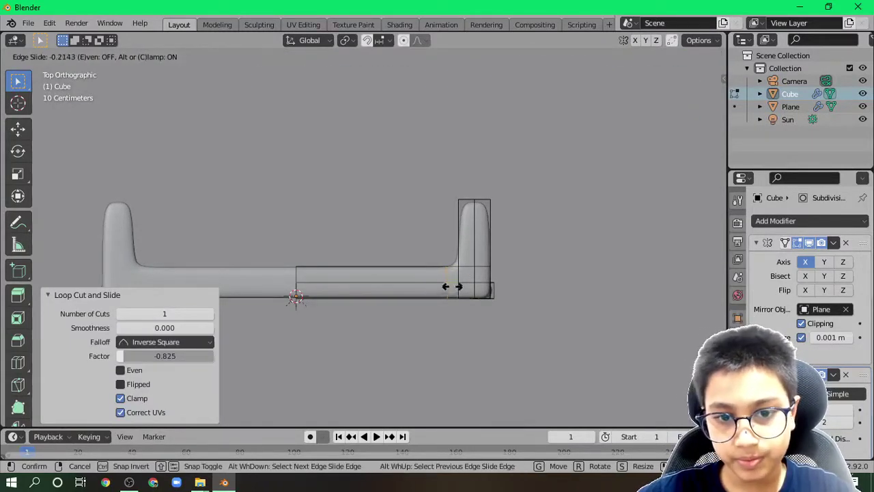
pyautogui.click(489, 287)
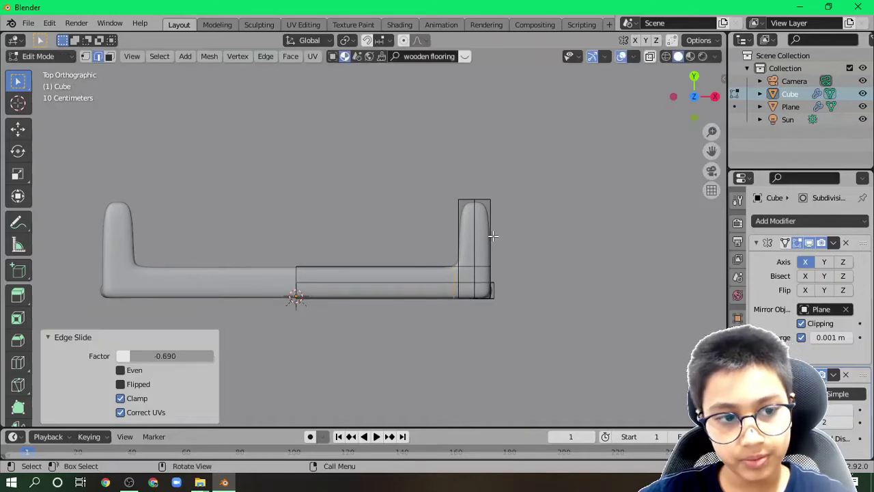
# Step: Return to Object Mode and shade the frame object smooth
pyautogui.moveTo(510, 296)
pyautogui.mouseDown(button='middle')
pyautogui.moveTo(430, 231)
pyautogui.moveTo(498, 191)
pyautogui.moveTo(399, 167)
pyautogui.moveTo(356, 277)
pyautogui.moveTo(282, 284)
pyautogui.moveTo(239, 240)
pyautogui.moveTo(383, 253)
pyautogui.mouseUp(button='middle')
pyautogui.press('Tab')
pyautogui.rightClick(375, 148)
pyautogui.click(375, 148)
# Step: Move the mirrored half-frame about -2.09 m along Y, working in a top wireframe view
pyautogui.click(824, 263)
pyautogui.moveTo(423, 283); pyautogui.dragTo(561, 254, button='middle')
pyautogui.press('KP_7')
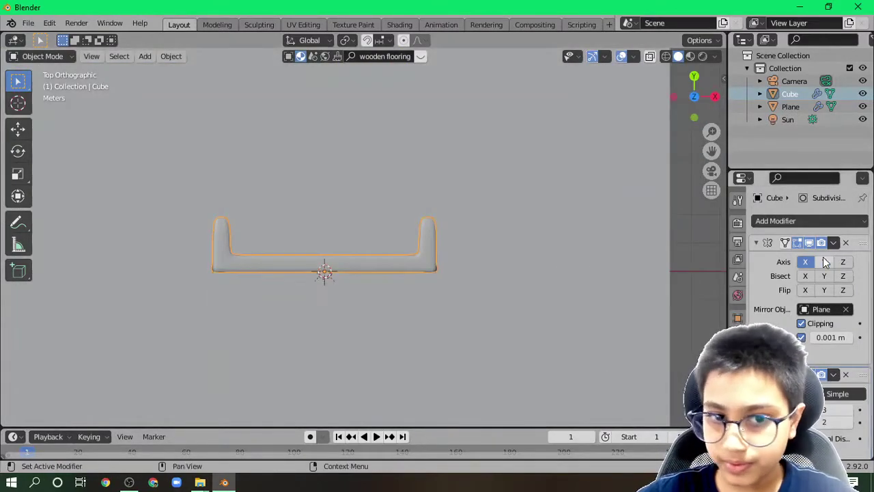
pyautogui.hotkey('shift', 'z')
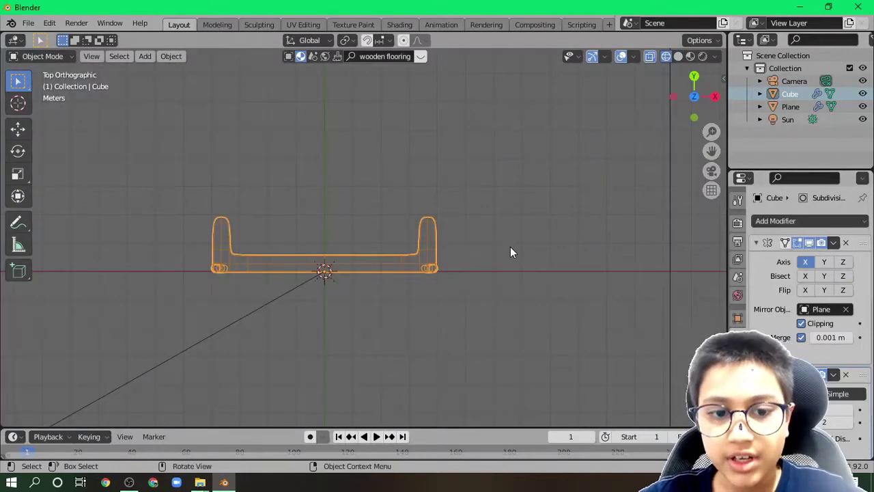
pyautogui.press('g')
pyautogui.press('y')
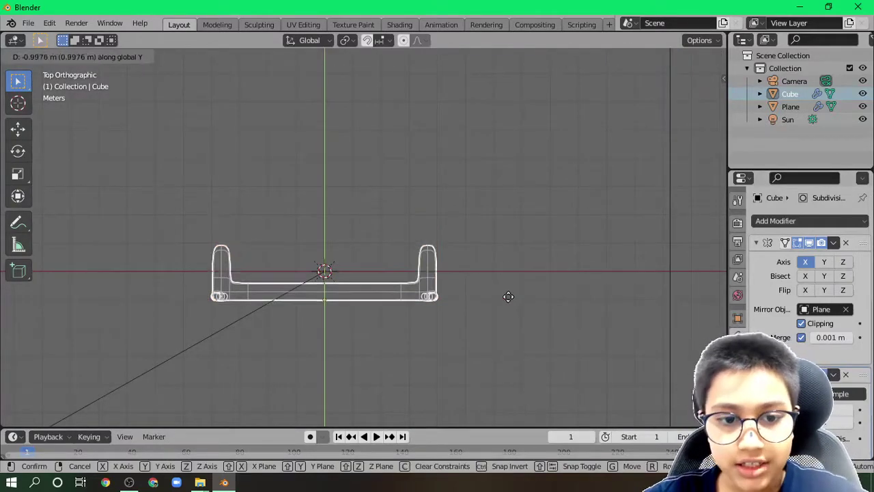
pyautogui.click(505, 307)
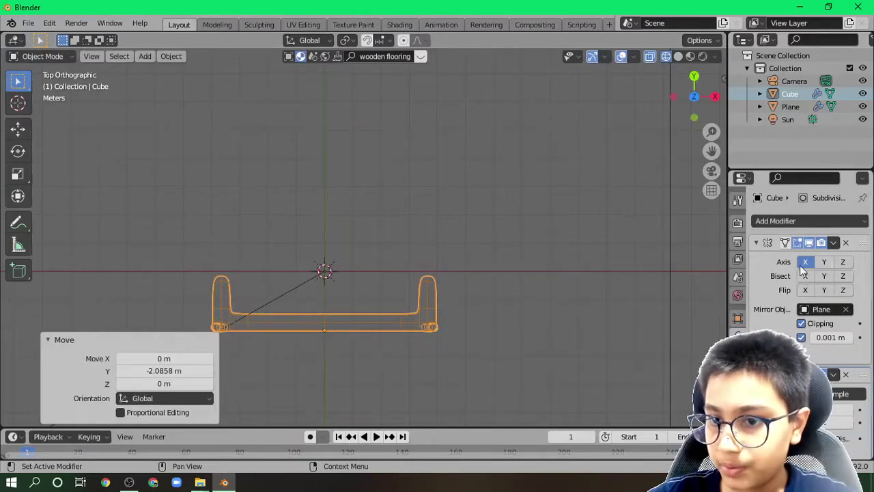
# Step: Enable the Y axis in the Mirror modifier as well and restore solid shading
pyautogui.click(824, 262)
pyautogui.hotkey('shift', 'z')
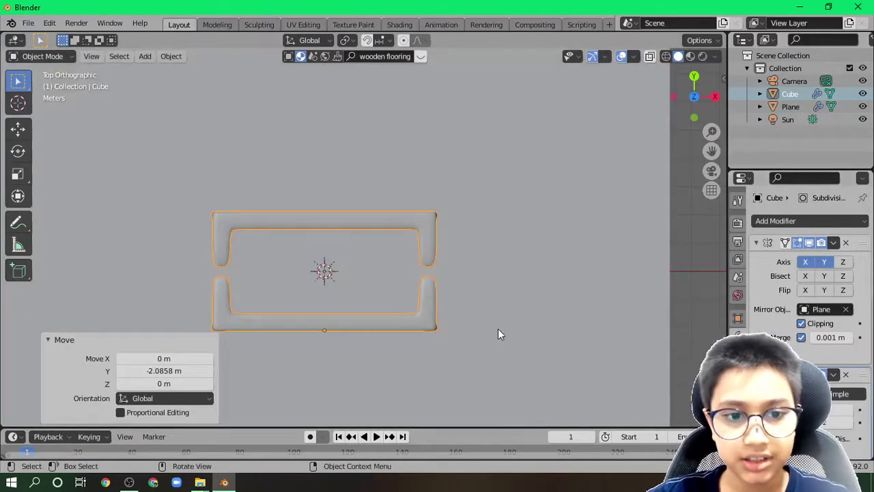
pyautogui.moveTo(472, 334); pyautogui.dragTo(398, 209, button='middle')
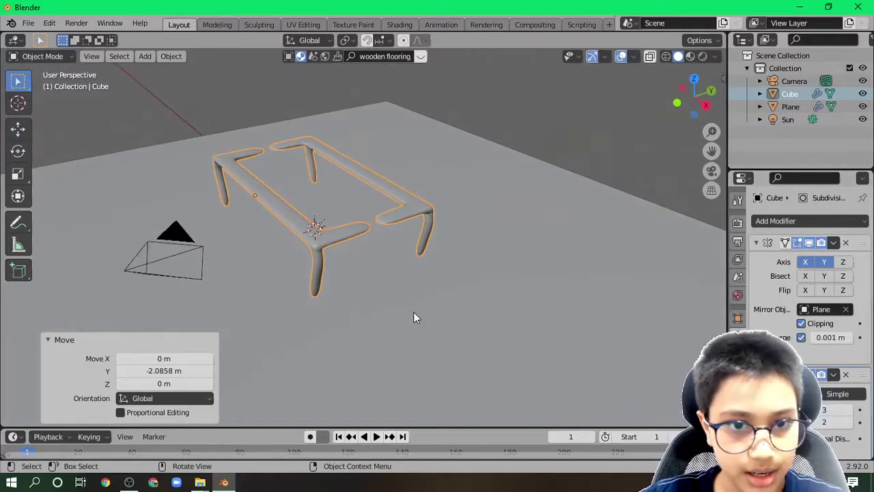
# Step: Move the whole mesh about 0.109 m along Y in Edit Mode so the mirrored halves meet at the centre
pyautogui.scroll(4, 413, 312)
pyautogui.press('Tab')
pyautogui.moveTo(369, 252); pyautogui.dragTo(370, 319, button='middle')
pyautogui.press('KP_7')
pyautogui.press('a')
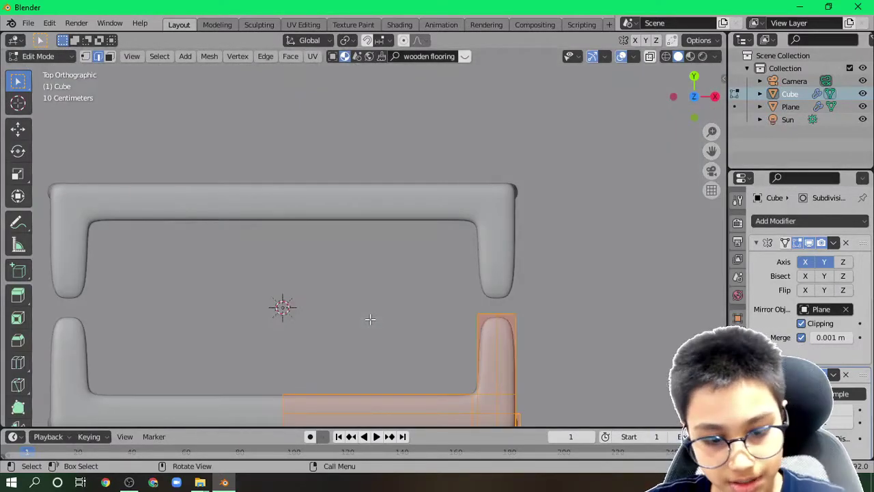
pyautogui.press('g')
pyautogui.press('y')
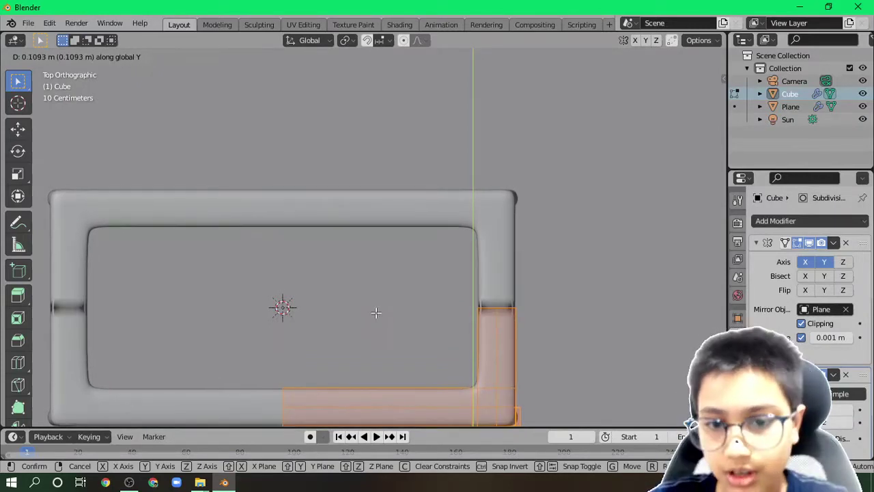
pyautogui.click(375, 312)
# Step: Add a loop cut on the short bar, slid about -0.87 toward the mirror seam, and return to Object Mode
pyautogui.hotkey('ctrl', 'r')
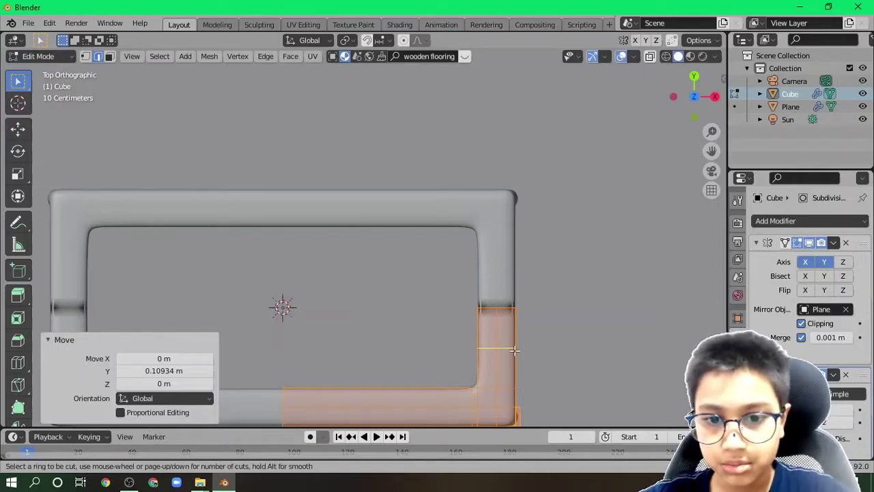
pyautogui.click(515, 349)
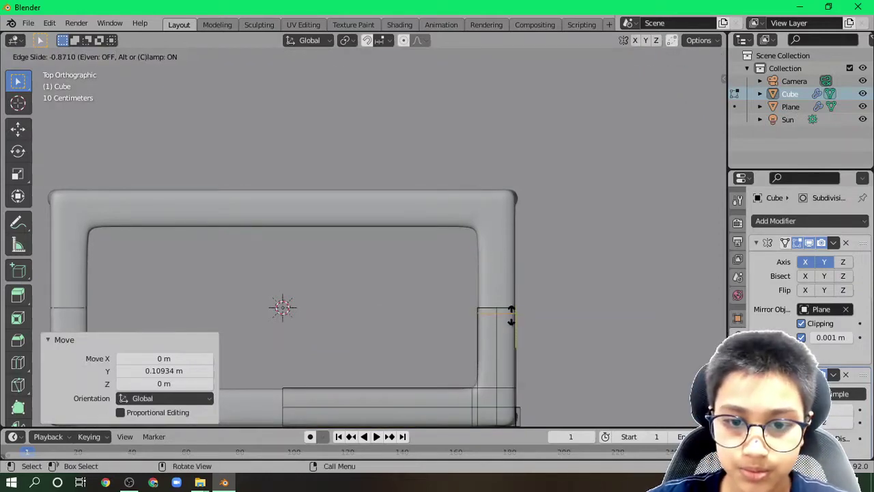
pyautogui.click(511, 313)
pyautogui.press('Tab')
pyautogui.moveTo(586, 361); pyautogui.dragTo(484, 275, button='middle')
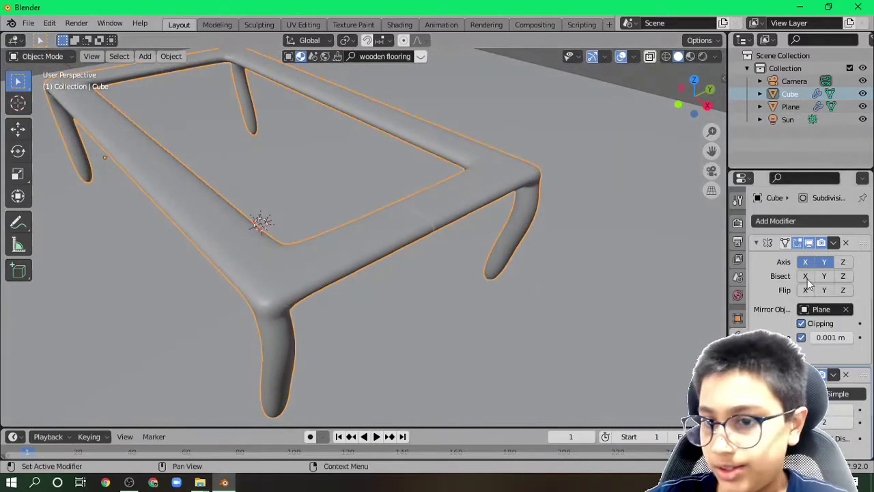
# Step: Move the Mirror modifier to the end of the stack, after the Subdivision Surface modifier
pyautogui.click(833, 243)
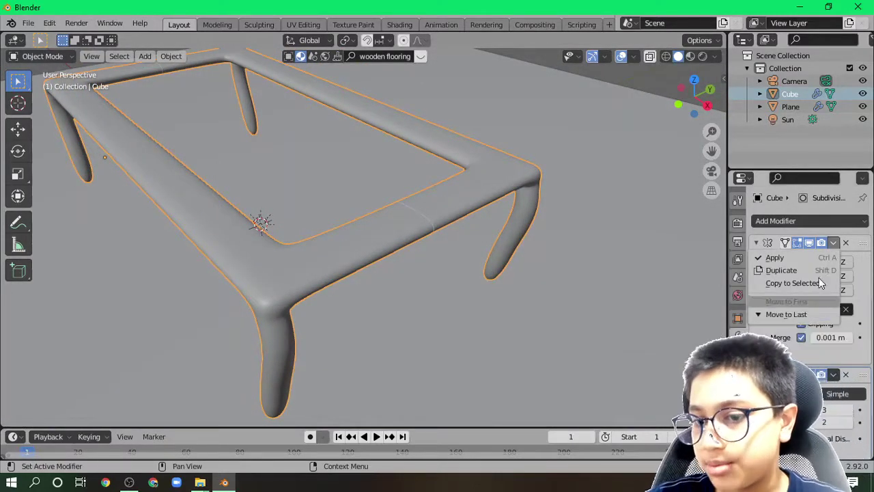
pyautogui.click(834, 244)
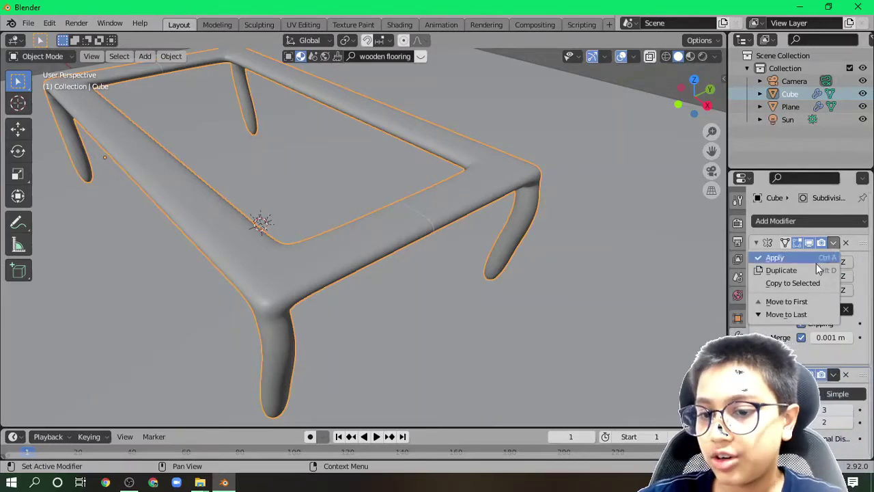
pyautogui.click(813, 316)
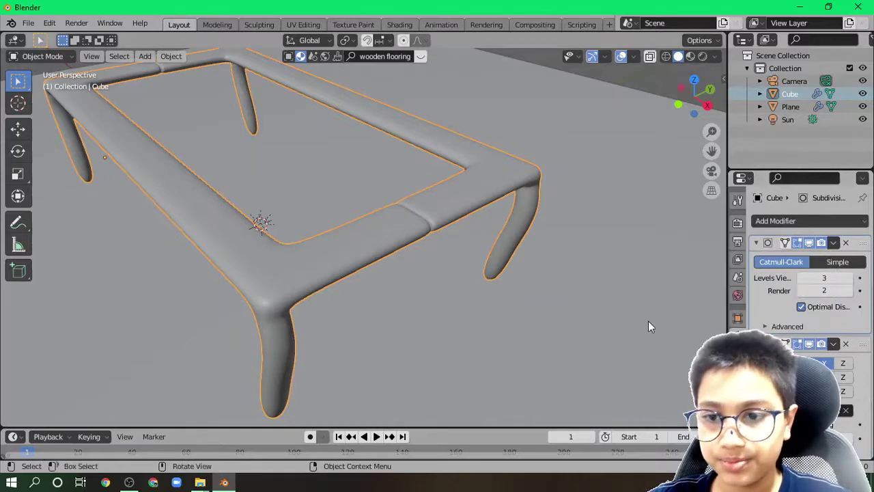
# Step: Edge-slide the short bar's loop by a factor of -0.247 toward the mirror seam in Edit Mode
pyautogui.moveTo(643, 324); pyautogui.dragTo(556, 381, button='middle')
pyautogui.press('Tab')
pyautogui.press('g')
pyautogui.press('g')
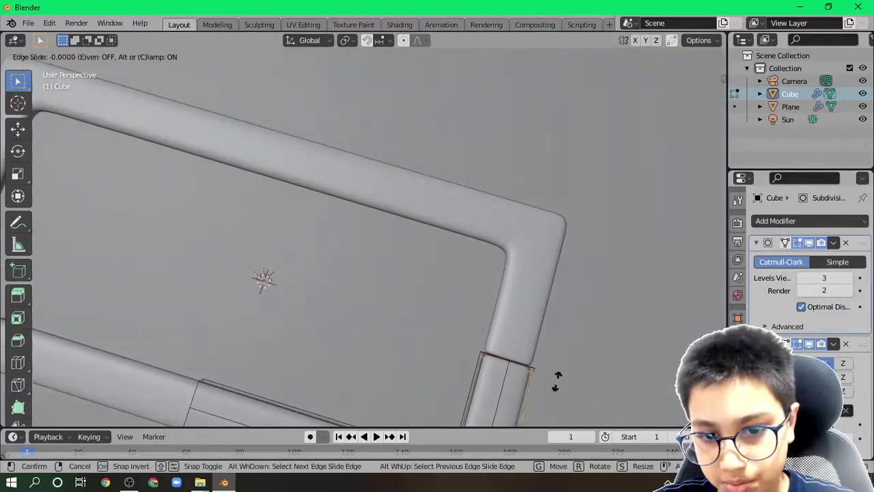
pyautogui.click(560, 367)
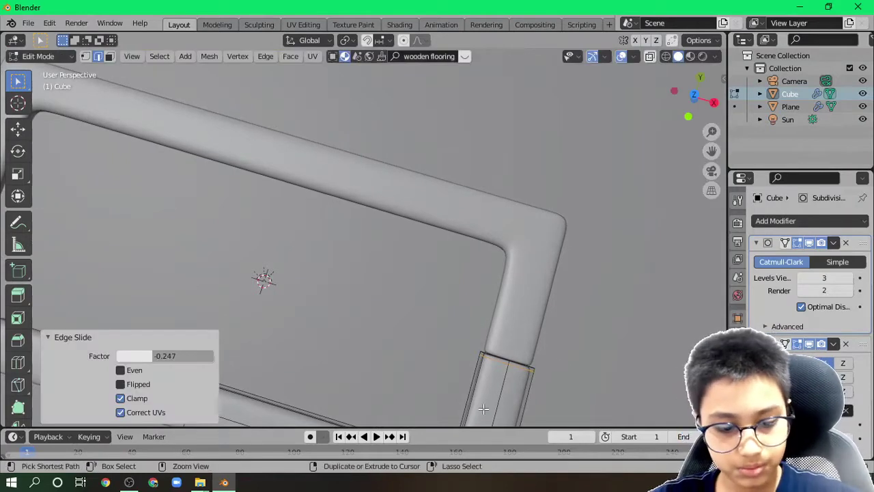
# Step: Add lengthwise loop cuts on both sides of the short bar, sliding the inner one to a factor of 0.659
pyautogui.press('g')
pyautogui.press('g')
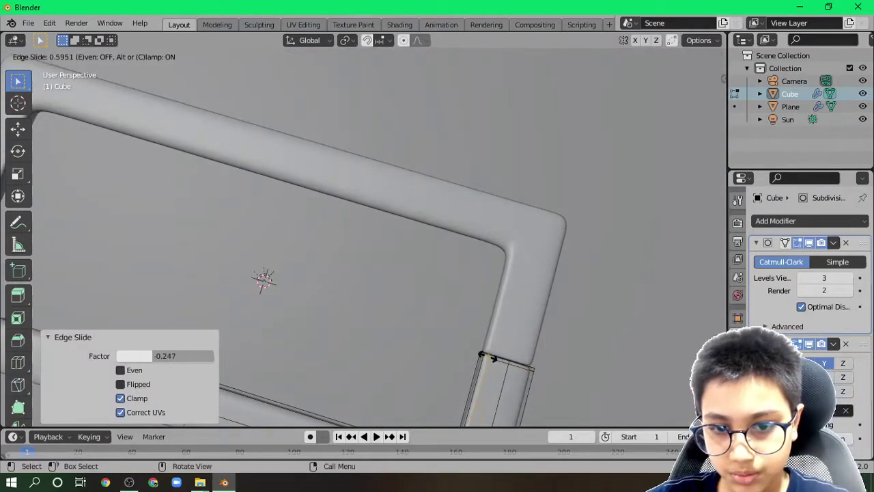
pyautogui.press('Escape')
pyautogui.hotkey('ctrl', 'z')
pyautogui.hotkey('ctrl', 'r')
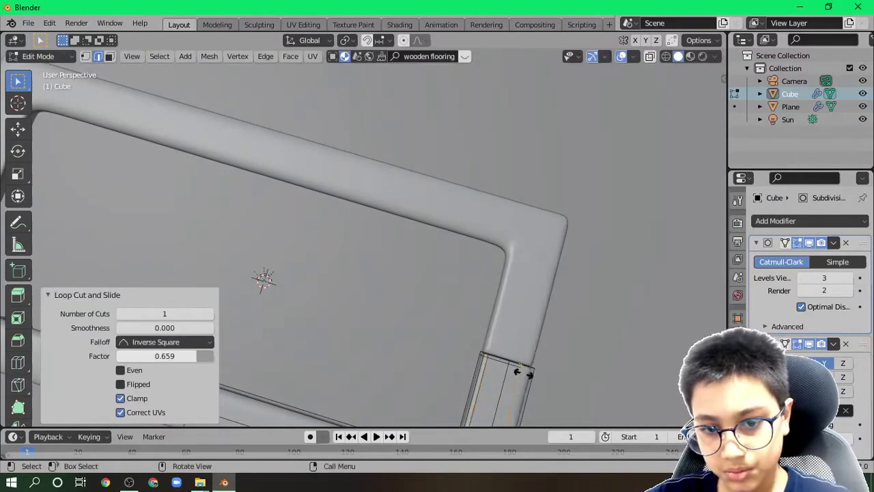
pyautogui.click(522, 372)
pyautogui.rightClick(523, 371)
# Step: Move the Subdivision Surface modifier back after the Mirror modifier and return to Object Mode
pyautogui.click(834, 242)
pyautogui.click(809, 314)
pyautogui.moveTo(588, 301); pyautogui.dragTo(656, 284, button='middle')
pyautogui.press('Tab')
pyautogui.scroll(-2, 551, 288)
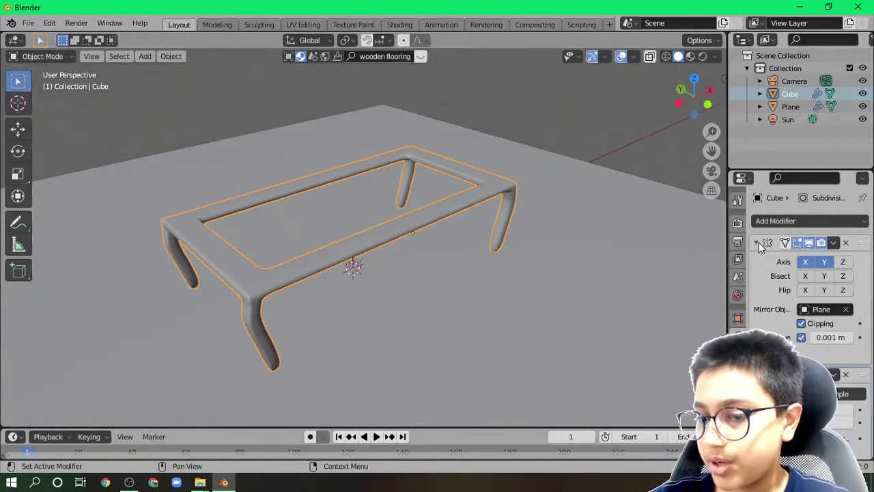
# Step: Add a loop cut to the leg in Edit Mode, slid to a factor of -0.868 near its foot
pyautogui.moveTo(464, 246); pyautogui.dragTo(459, 197, button='middle')
pyautogui.press('Tab')
pyautogui.scroll(5, 345, 264)
pyautogui.hotkey('ctrl', 'r')
pyautogui.click(488, 176)
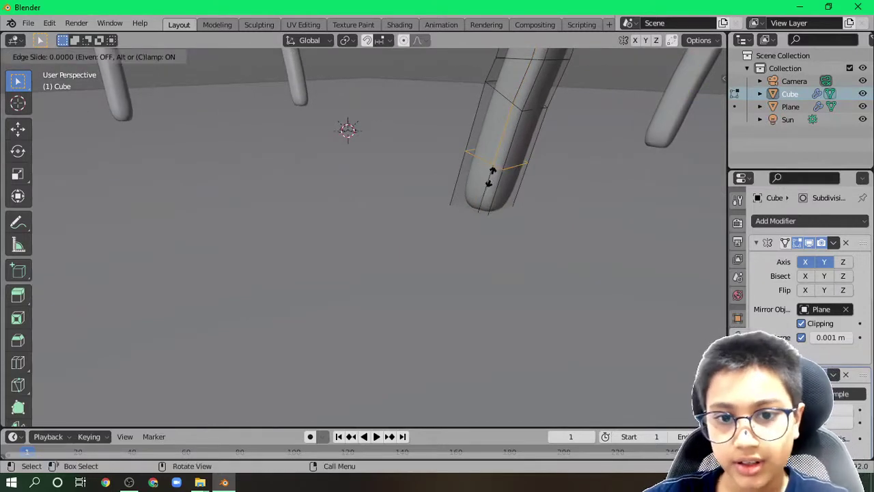
pyautogui.click(478, 227)
# Step: Select the leg's bottom face in wireframe and inset it by about 0.052 m
pyautogui.hotkey('shift', 'z')
pyautogui.scroll(-5, 478, 227)
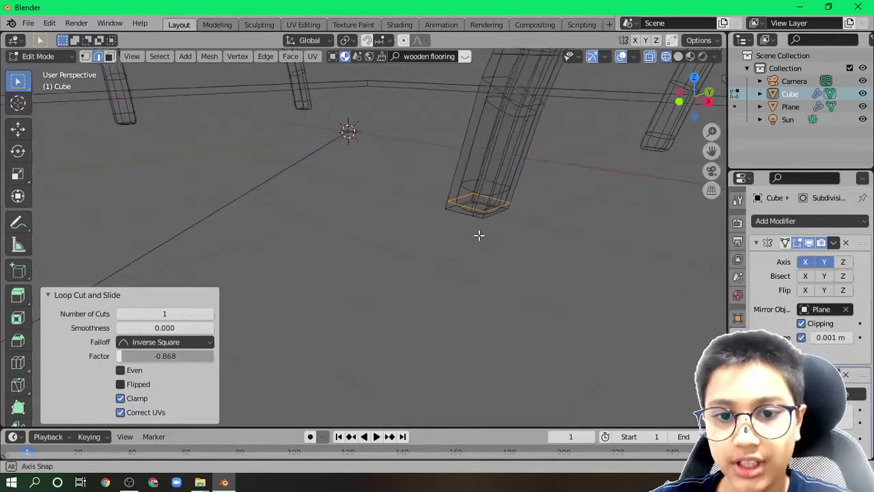
pyautogui.moveTo(478, 228)
pyautogui.mouseDown(button='middle')
pyautogui.moveTo(494, 201)
pyautogui.moveTo(502, 271)
pyautogui.moveTo(483, 280)
pyautogui.mouseUp(button='middle')
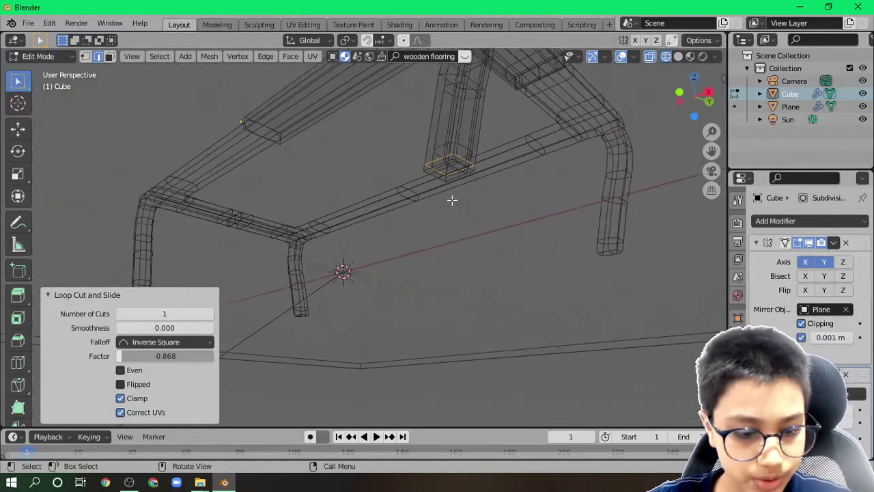
pyautogui.press('3')
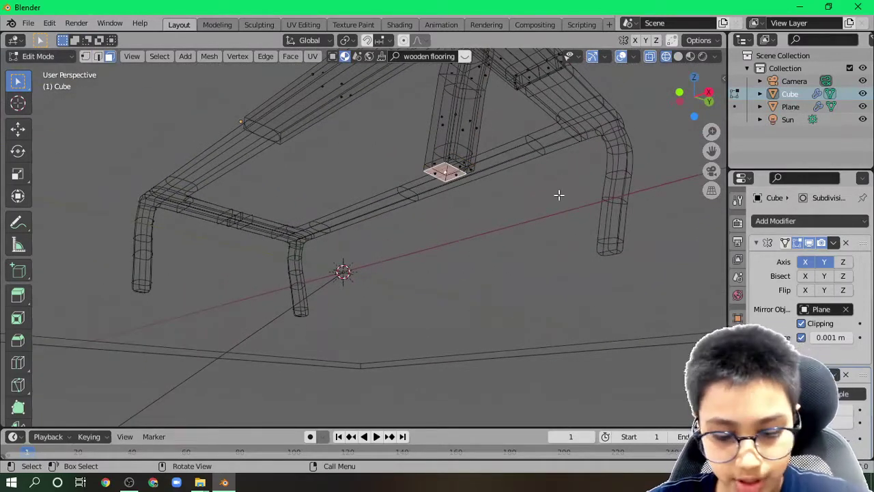
pyautogui.press('i')
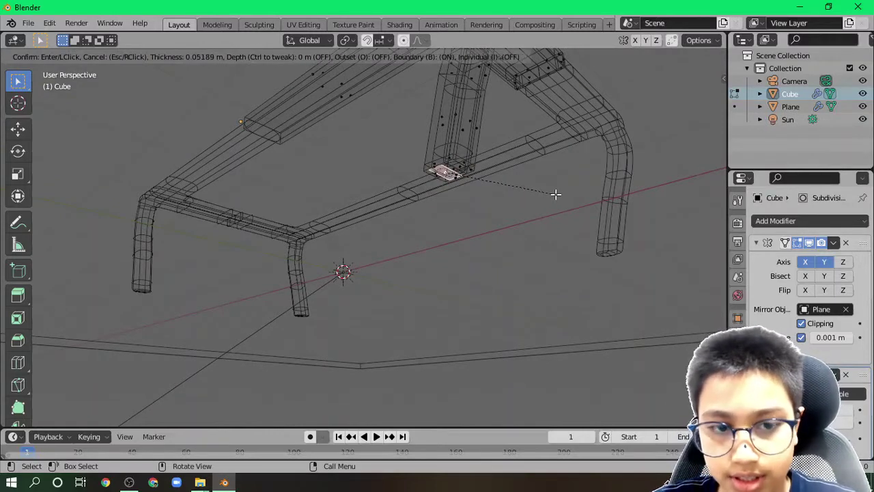
pyautogui.click(555, 194)
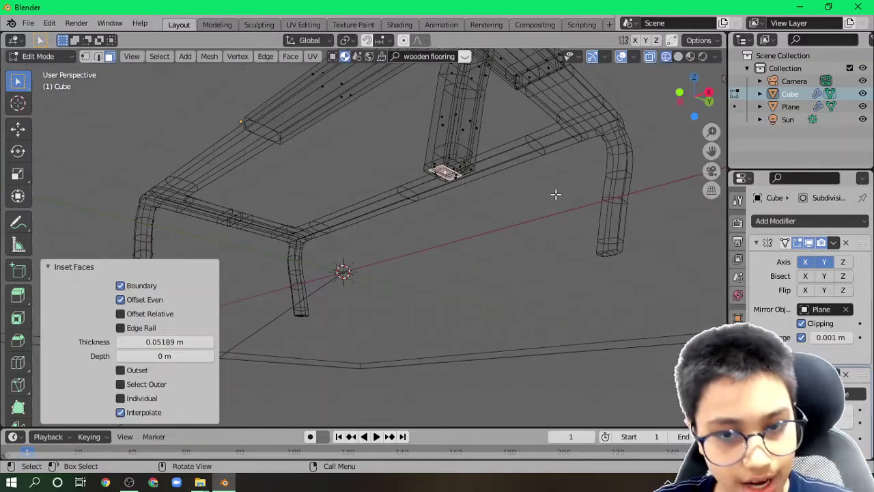
# Step: Return to Object Mode with solid shading, set the frame's origin to its geometry, and deselect it
pyautogui.moveTo(555, 194)
pyautogui.mouseDown(button='middle')
pyautogui.moveTo(551, 248)
pyautogui.moveTo(421, 267)
pyautogui.moveTo(458, 306)
pyautogui.moveTo(385, 380)
pyautogui.moveTo(301, 369)
pyautogui.moveTo(217, 299)
pyautogui.moveTo(202, 225)
pyautogui.moveTo(252, 277)
pyautogui.moveTo(320, 304)
pyautogui.moveTo(371, 278)
pyautogui.moveTo(438, 267)
pyautogui.moveTo(482, 308)
pyautogui.moveTo(456, 353)
pyautogui.mouseUp(button='middle')
pyautogui.press('Tab')
pyautogui.hotkey('shift', 'z')
pyautogui.rightClick(434, 251)
pyautogui.moveTo(436, 281)
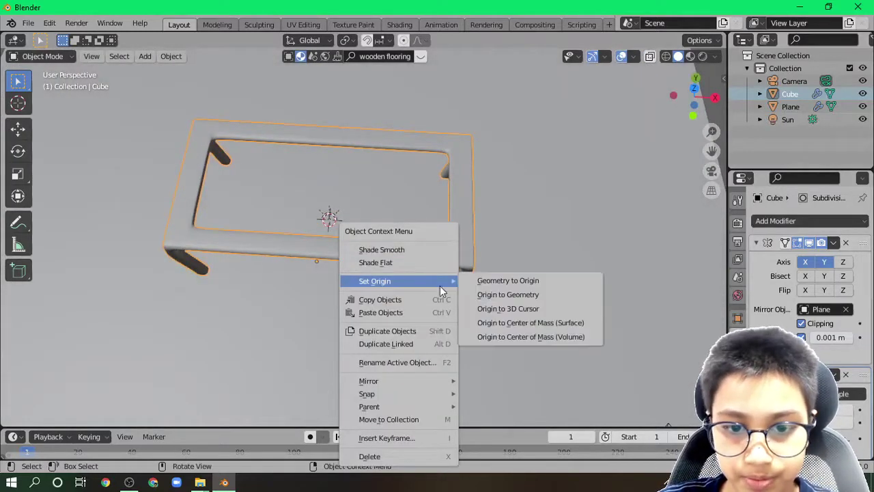
pyautogui.click(530, 299)
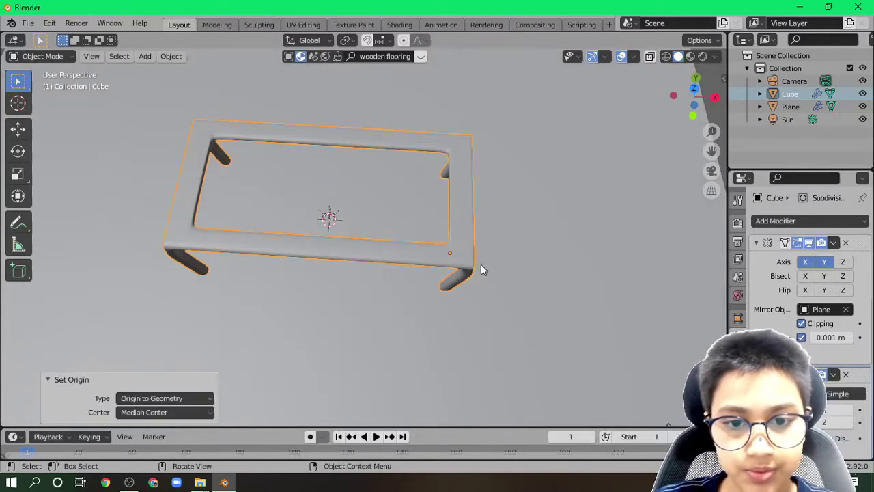
pyautogui.moveTo(481, 264); pyautogui.dragTo(488, 93, button='middle')
pyautogui.click(489, 92)
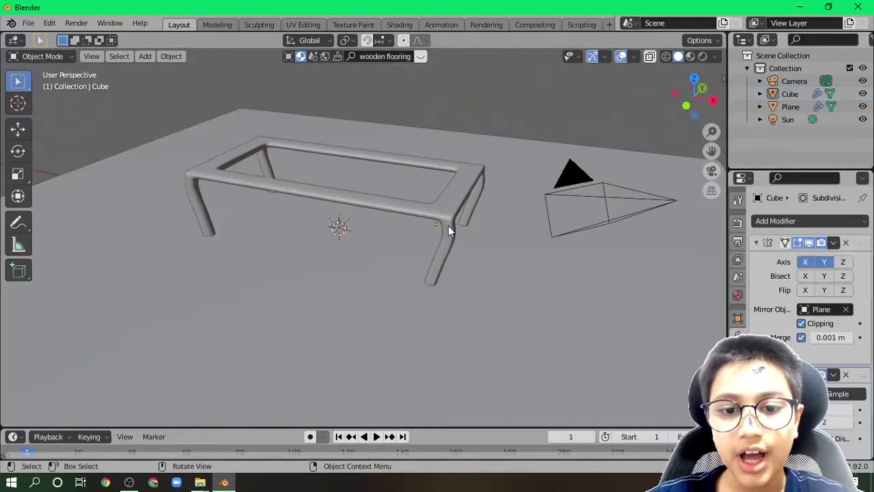
pyautogui.moveTo(451, 185); pyautogui.dragTo(442, 245, button='middle')
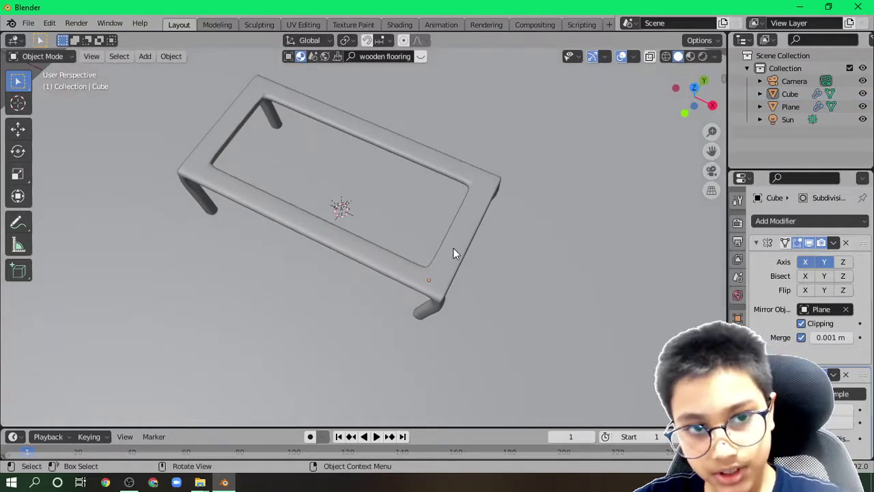
# Step: Add a plane mesh and raise it about 1.877 m along Z to the height of the table frame's top
pyautogui.moveTo(476, 326); pyautogui.dragTo(343, 345, button='middle')
pyautogui.moveTo(446, 299); pyautogui.dragTo(242, 112, button='middle')
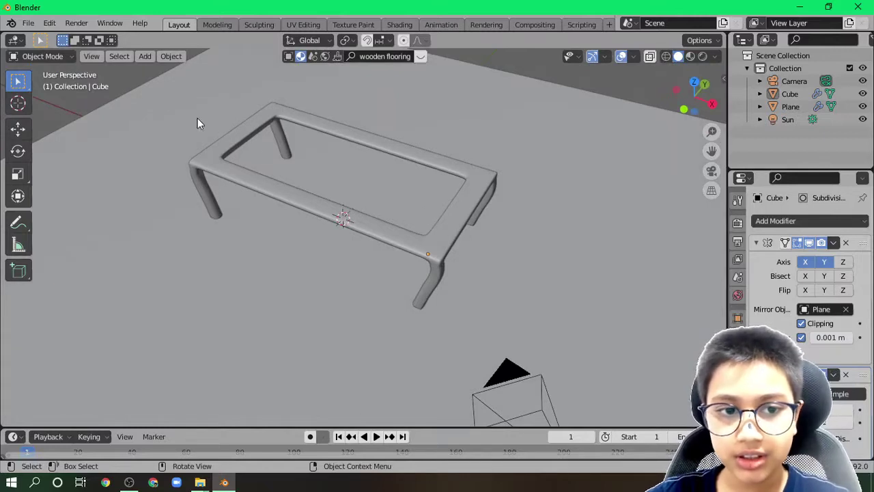
pyautogui.moveTo(306, 255); pyautogui.dragTo(288, 217, button='middle')
pyautogui.press('KP_1')
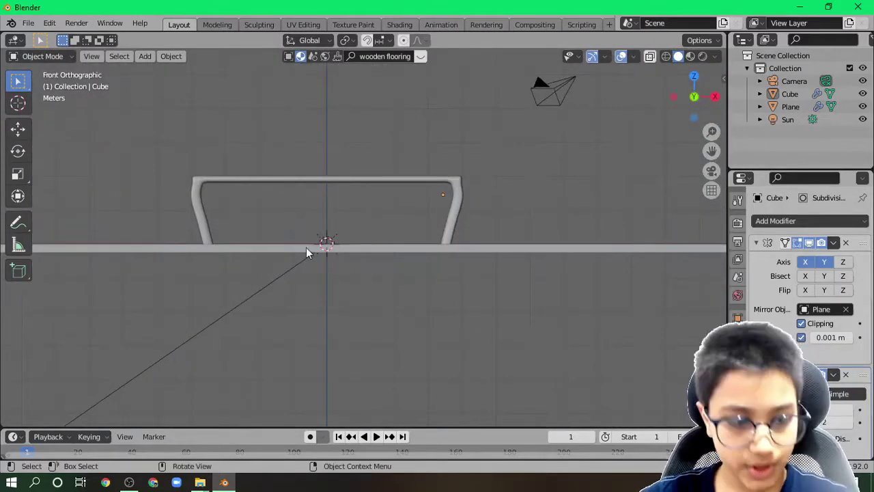
pyautogui.scroll(4, 352, 278)
pyautogui.hotkey('shift', 'a')
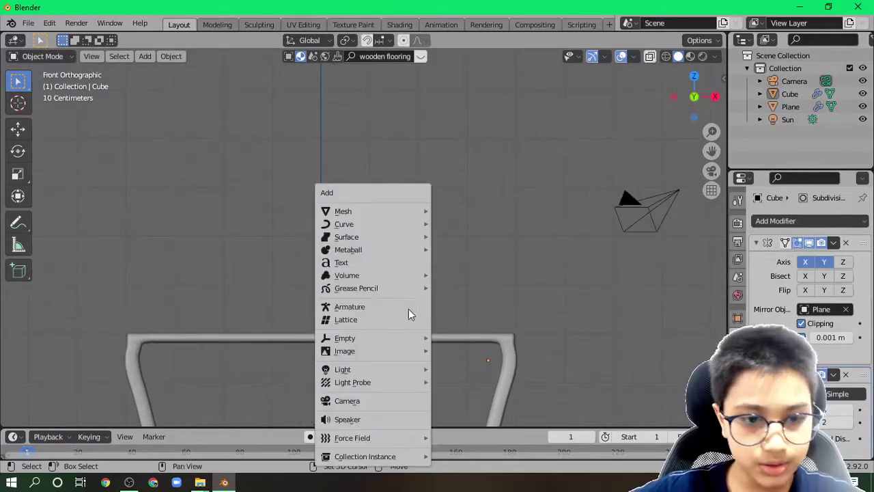
pyautogui.moveTo(392, 211)
pyautogui.click(471, 211)
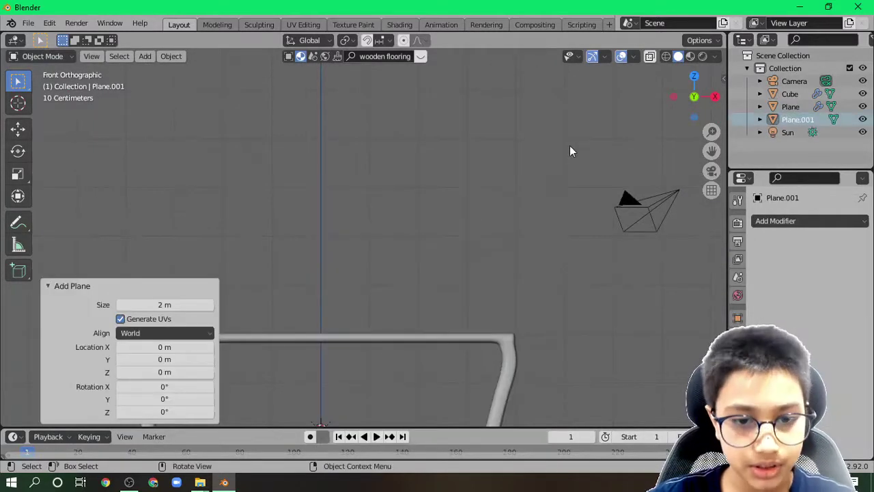
pyautogui.scroll(-4, 408, 295)
pyautogui.press('g')
pyautogui.press('z')
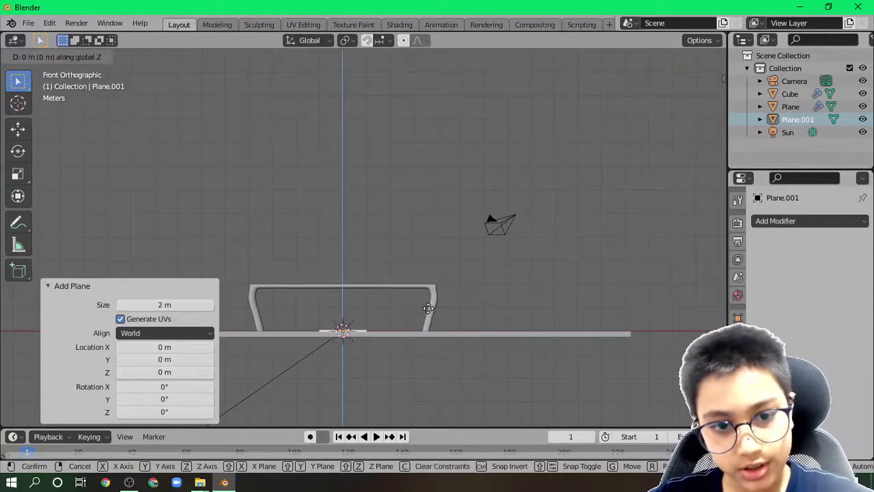
pyautogui.click(424, 270)
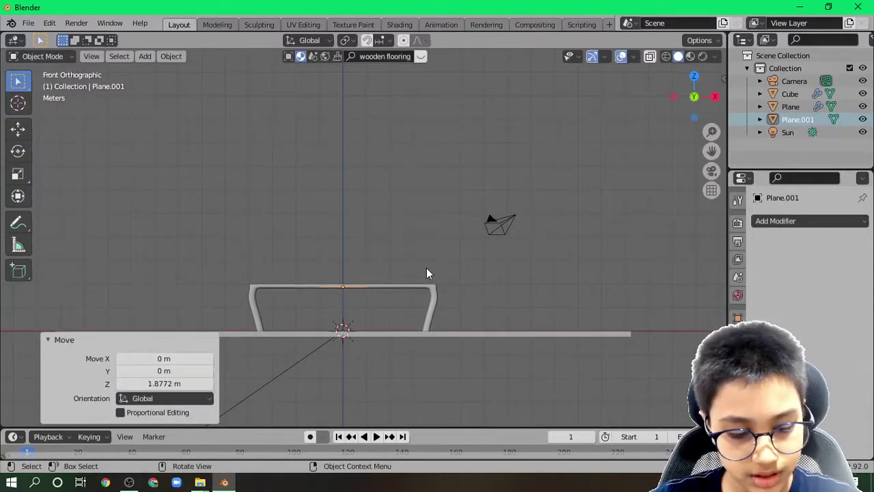
# Step: Scale the new plane to cover the frame's opening, by 3.75 along X, 1.496 along Y, and 0.929 along X again
pyautogui.press('s')
pyautogui.press('x')
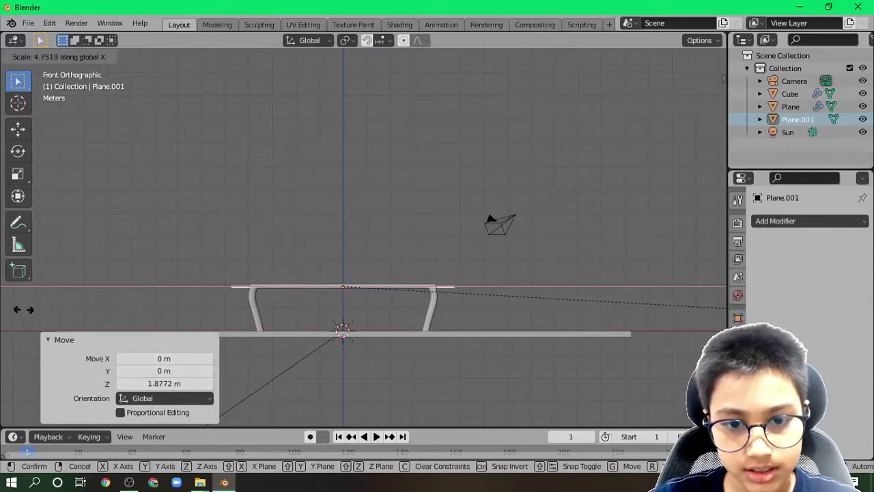
pyautogui.click(660, 315)
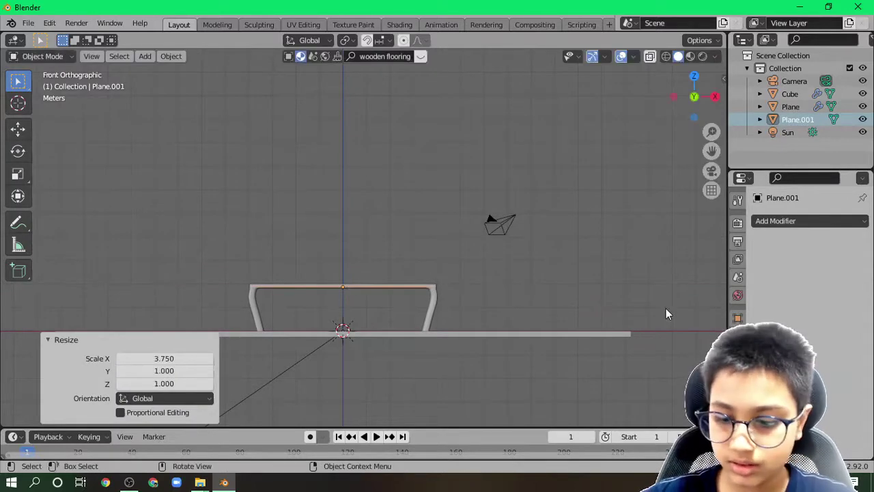
pyautogui.press('KP_7')
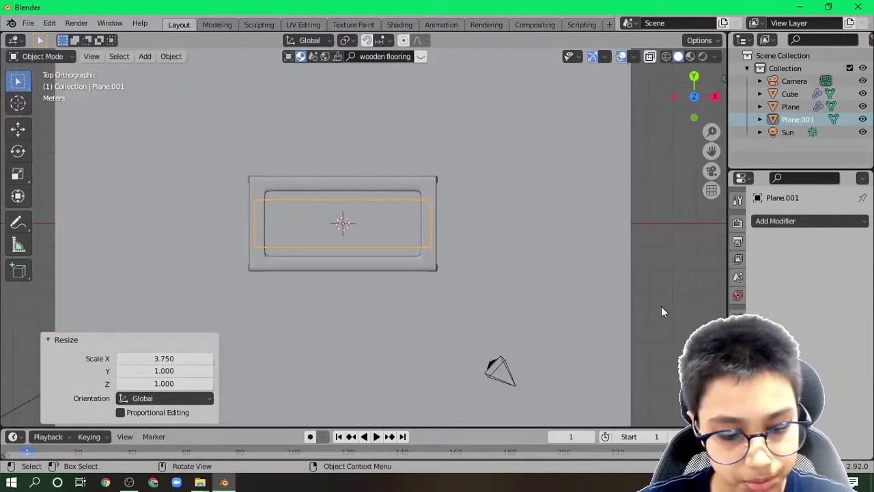
pyautogui.press('s')
pyautogui.press('y')
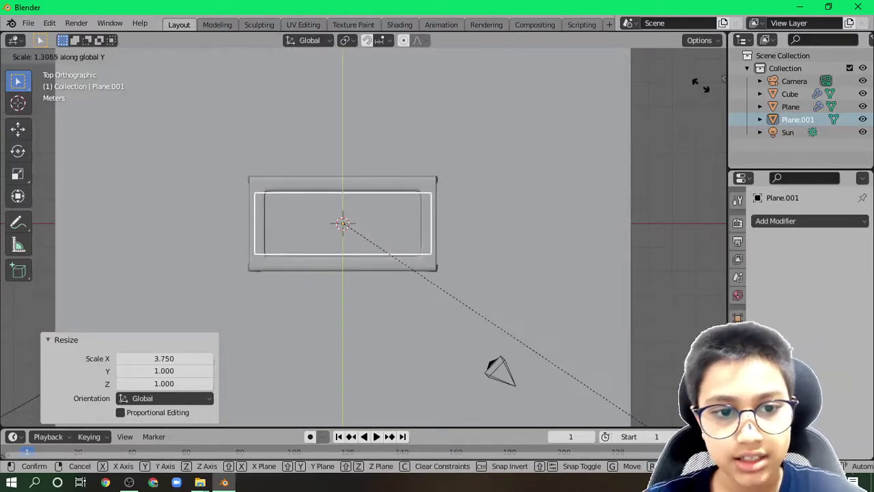
pyautogui.click(771, 471)
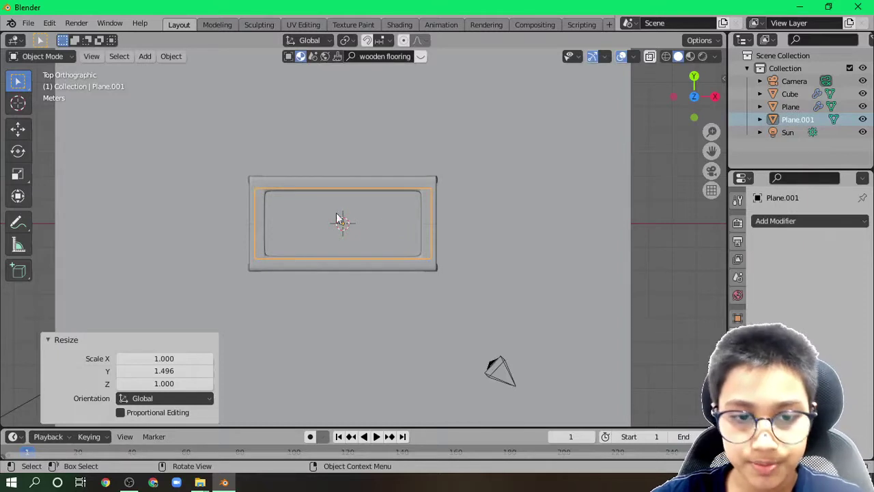
pyautogui.press('s')
pyautogui.press('x')
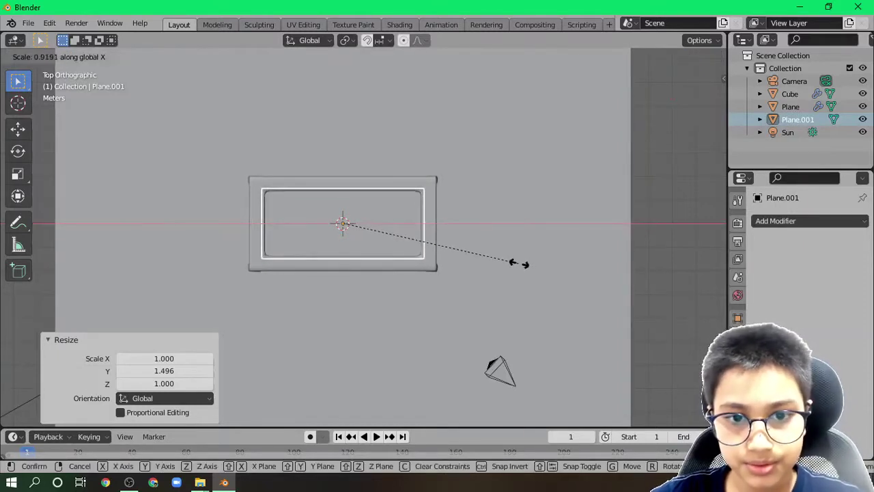
pyautogui.click(521, 266)
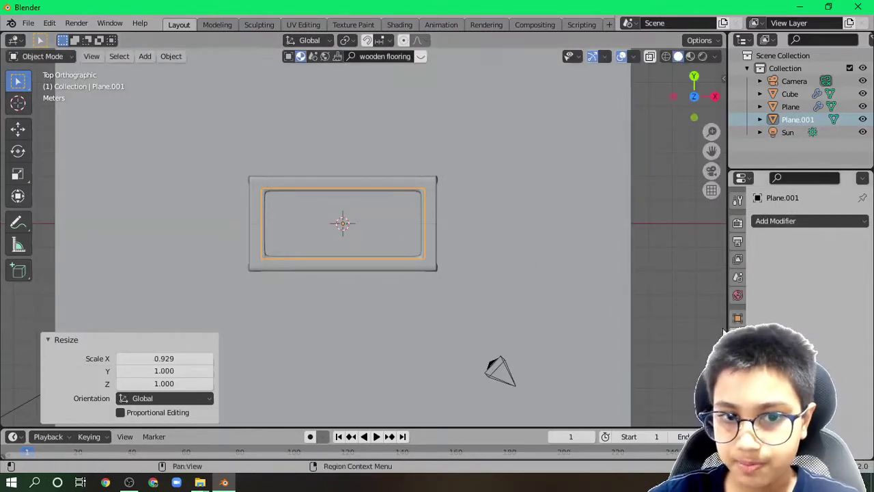
# Step: Add a Solidify modifier to the new plane with a thickness of 0.07 m
pyautogui.click(791, 220)
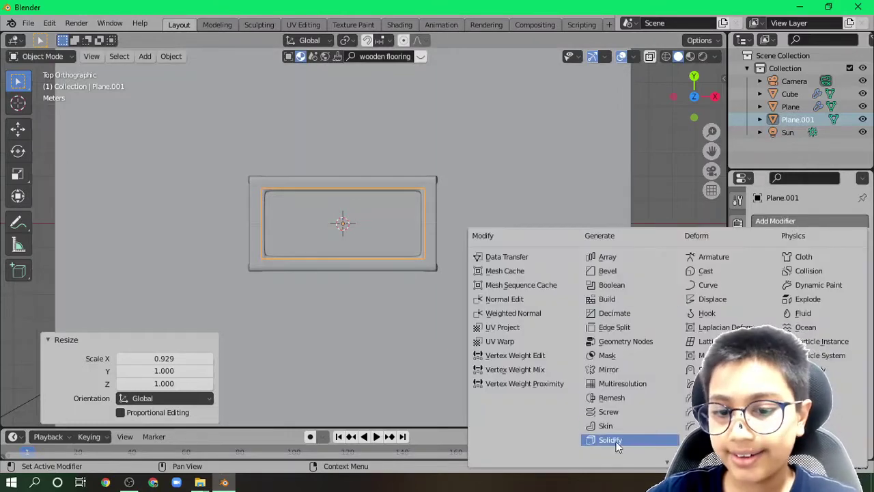
pyautogui.click(621, 440)
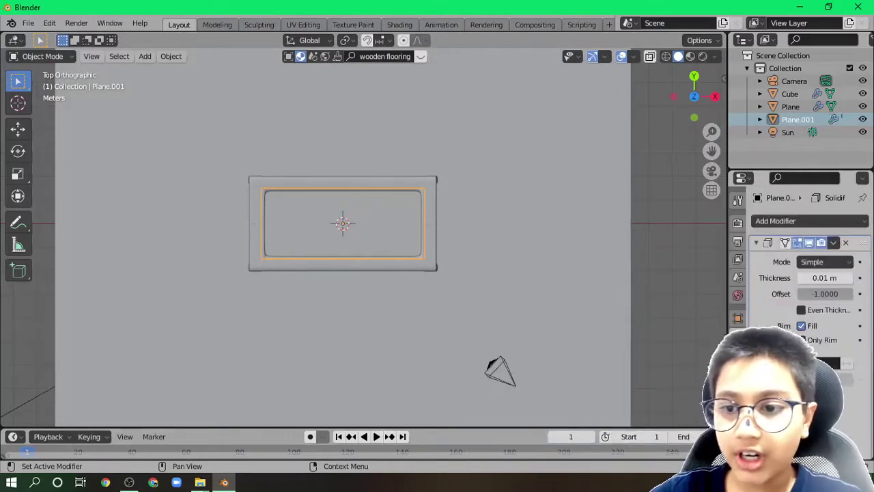
pyautogui.click(849, 278)
pyautogui.click(850, 278)
pyautogui.moveTo(437, 293); pyautogui.dragTo(432, 210, button='middle')
pyautogui.press('KP_1')
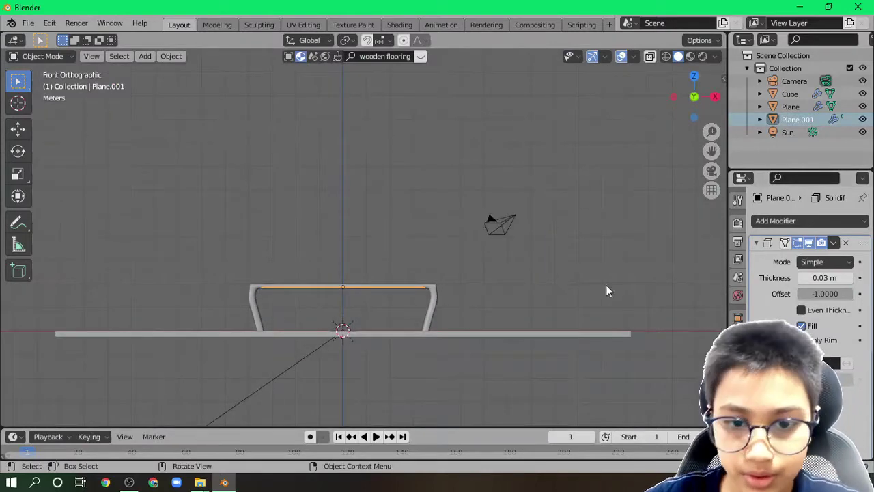
pyautogui.click(849, 279)
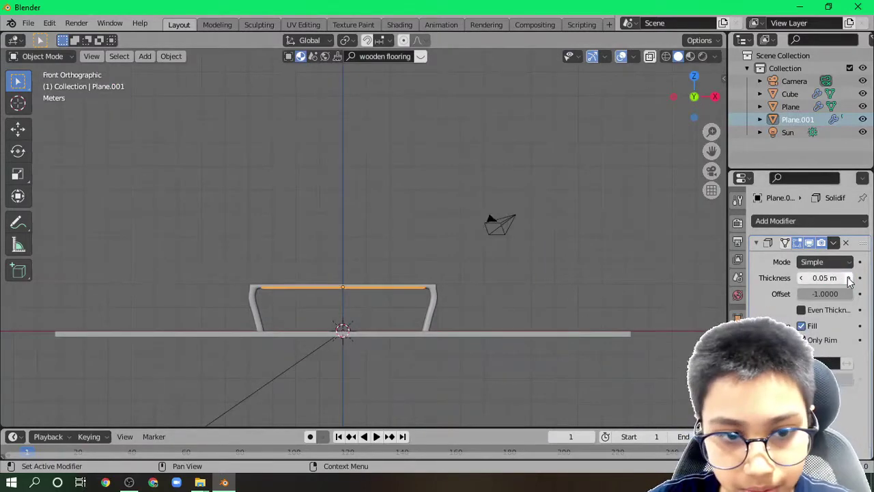
pyautogui.click(849, 278)
pyautogui.click(851, 279)
pyautogui.click(851, 278)
# Step: Move the thickened panel up about 0.073 m so it sits inside the frame's top bar, and deselect it
pyautogui.scroll(6, 626, 301)
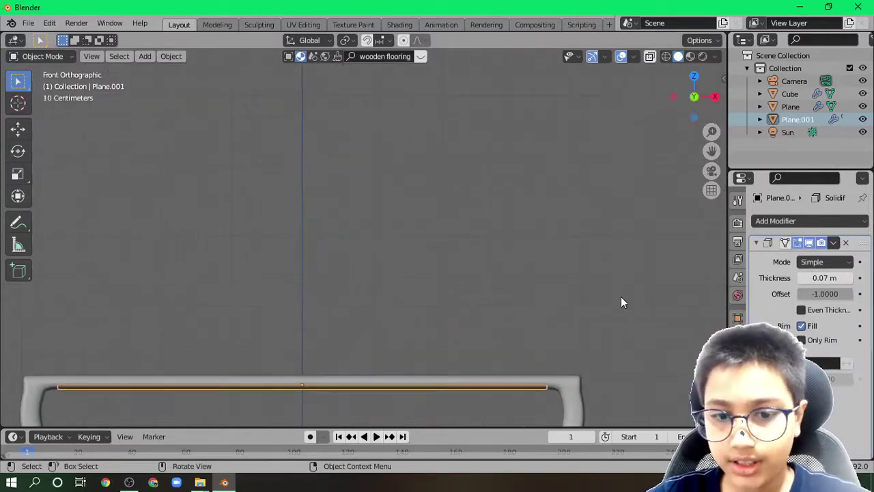
pyautogui.keyDown('shift'); pyautogui.moveTo(347, 375); pyautogui.dragTo(379, 273, button='middle'); pyautogui.keyUp('shift')
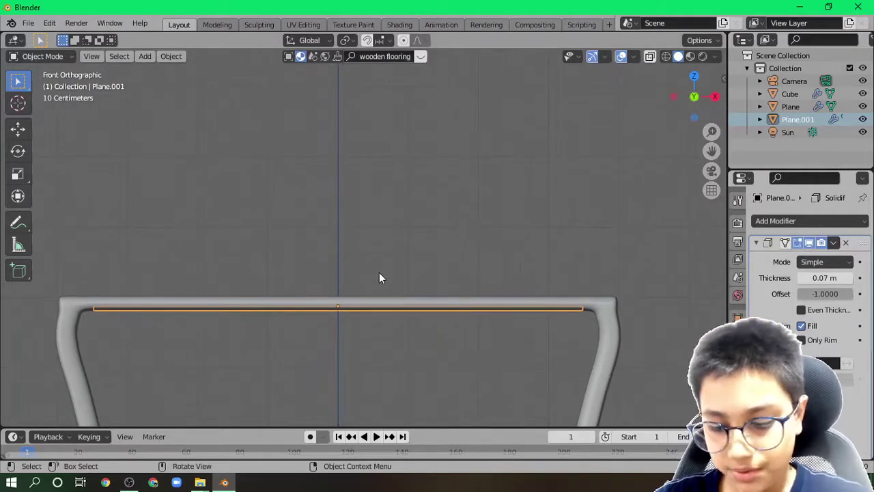
pyautogui.press('g')
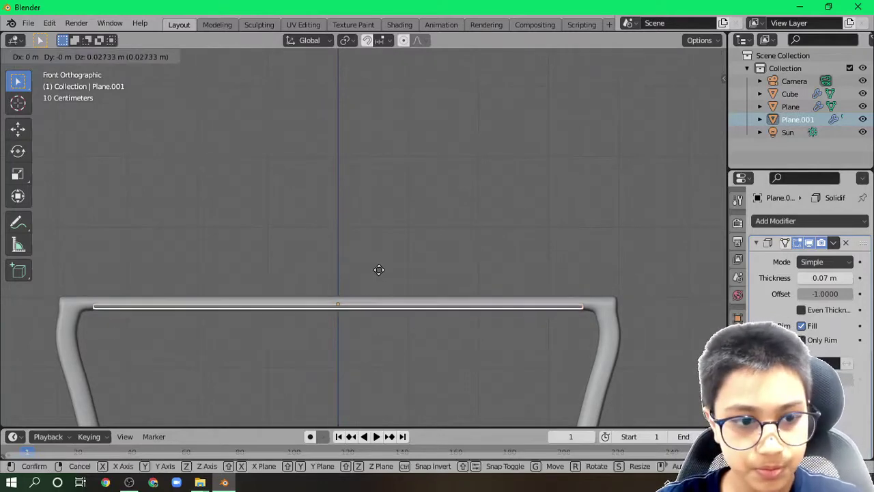
pyautogui.click(379, 267)
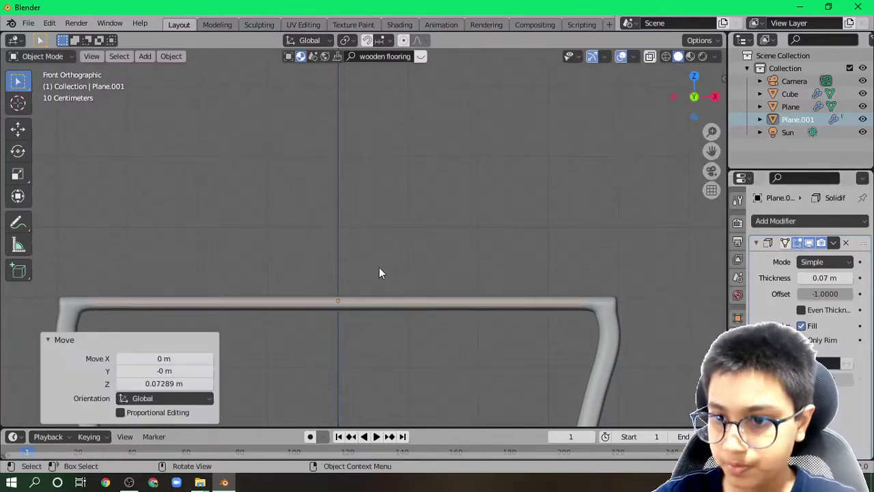
pyautogui.moveTo(381, 267); pyautogui.dragTo(440, 279, button='middle')
pyautogui.click(600, 139)
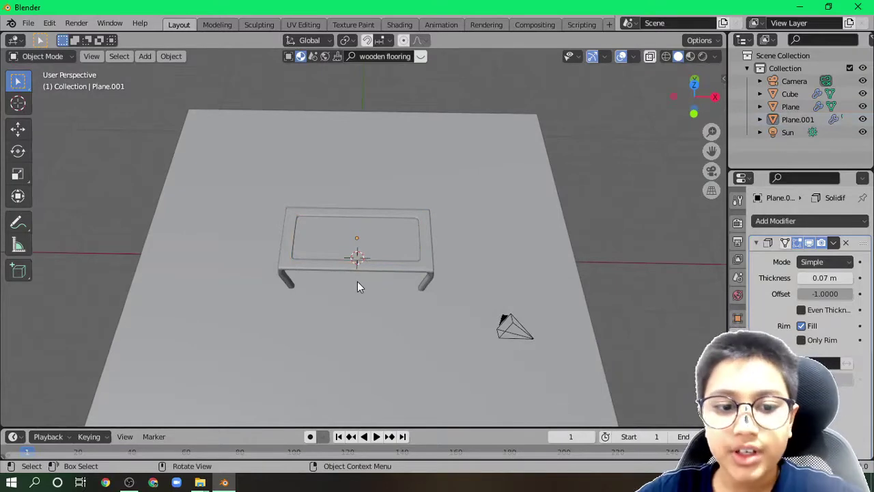
pyautogui.moveTo(357, 286); pyautogui.dragTo(286, 222, button='middle')
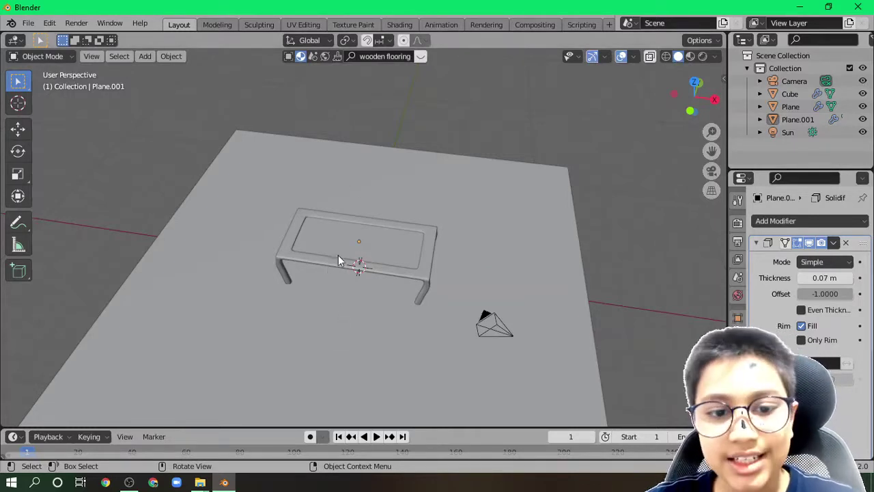
# Step: Extrude the top face at the table frame's outer corner upward by about 0.929 m in Edit Mode
pyautogui.scroll(3, 328, 254)
pyautogui.press('KP_1')
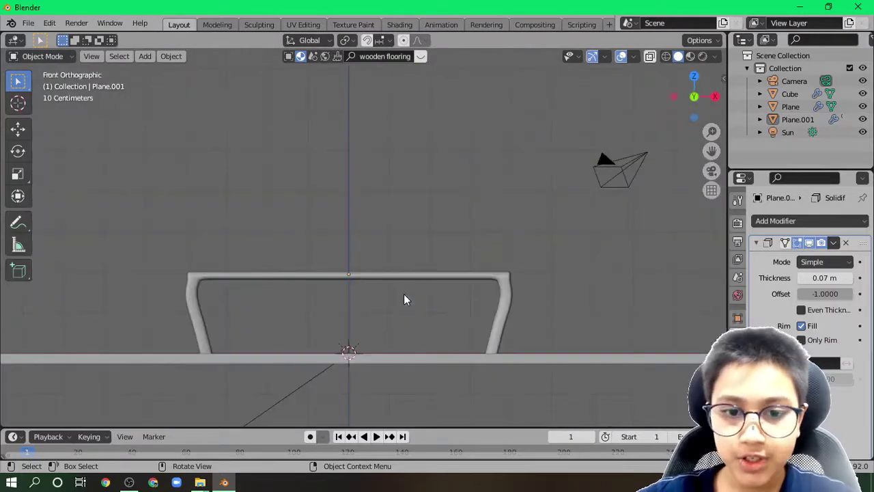
pyautogui.moveTo(425, 321); pyautogui.dragTo(411, 358, button='middle')
pyautogui.click(487, 301)
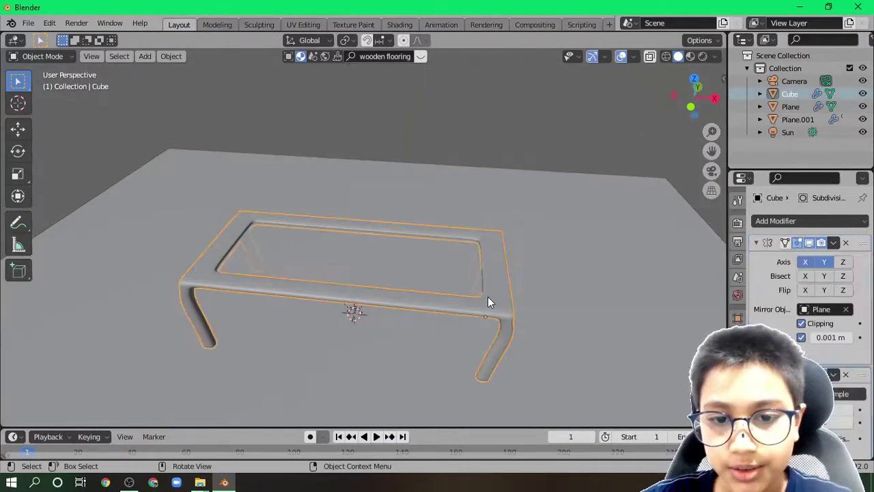
pyautogui.press('Tab')
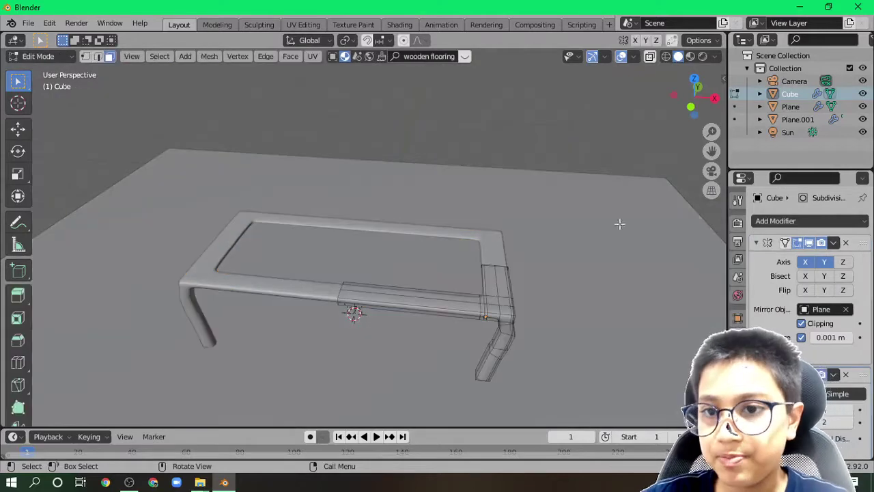
pyautogui.scroll(3, 503, 337)
pyautogui.moveTo(508, 338); pyautogui.dragTo(494, 324, button='middle')
pyautogui.press('KP_5')
pyautogui.press('KP_7')
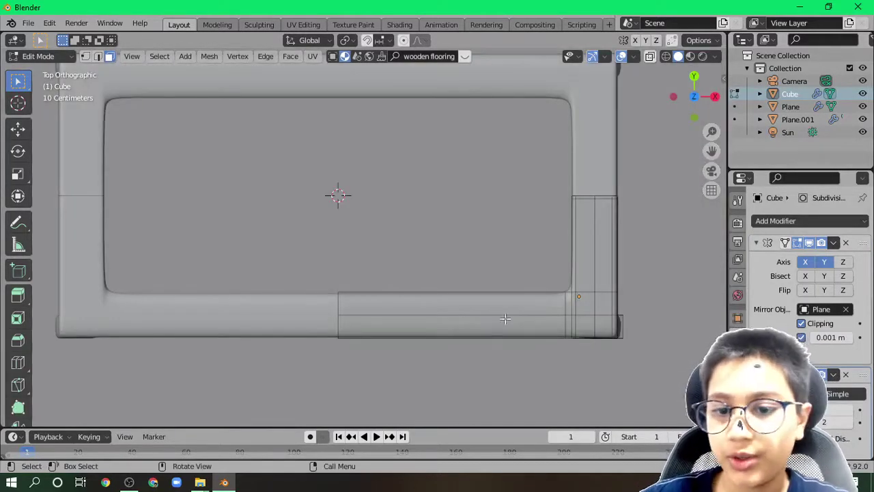
pyautogui.click(605, 327)
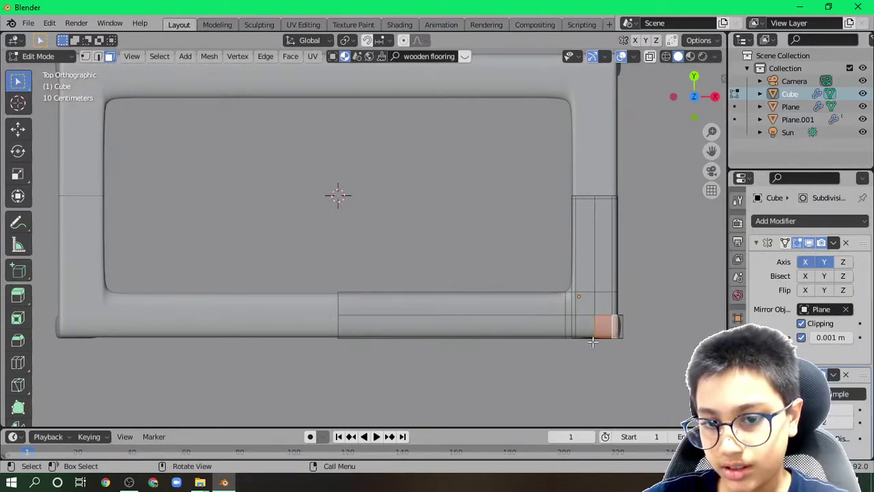
pyautogui.moveTo(592, 342); pyautogui.dragTo(504, 206, button='middle')
pyautogui.press('KP_1')
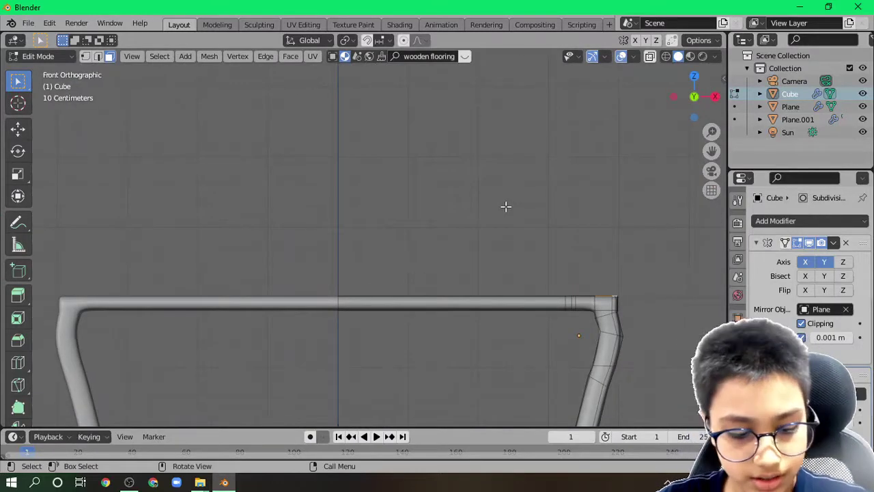
pyautogui.press('e')
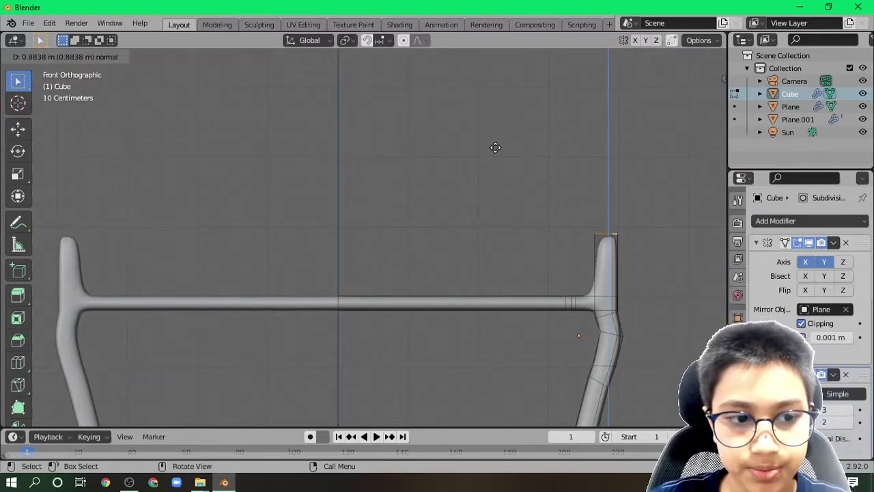
pyautogui.click(495, 140)
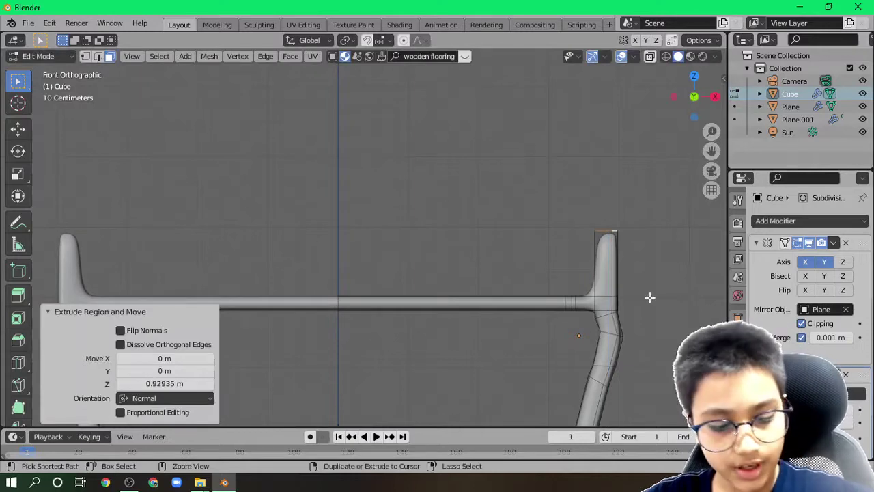
# Step: Add two loop cuts to the extruded corner post, slid to 0.784 near its base and -0.733 near its top
pyautogui.hotkey('ctrl', 'r')
pyautogui.click(630, 281)
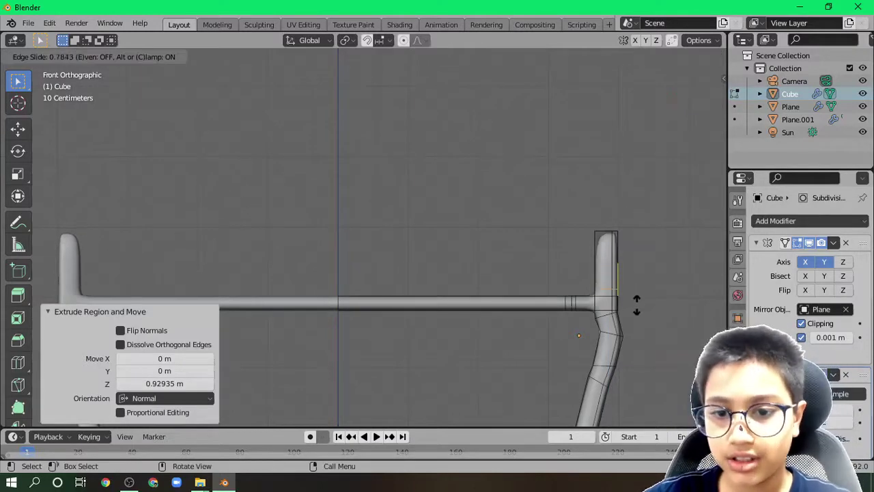
pyautogui.click(636, 305)
pyautogui.hotkey('ctrl', 'r')
pyautogui.click(620, 272)
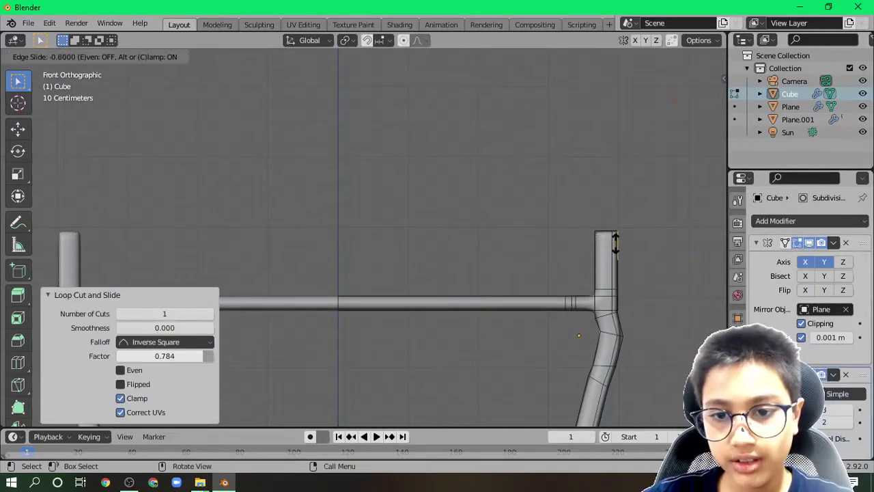
pyautogui.click(613, 249)
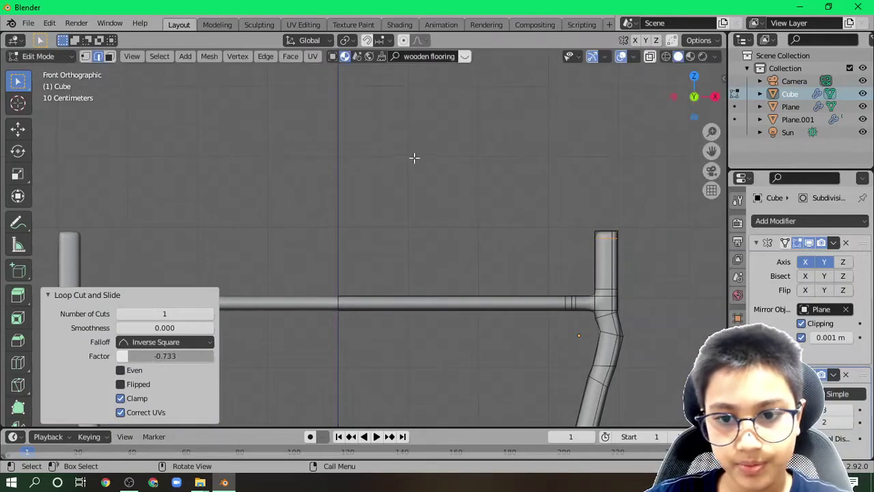
pyautogui.moveTo(414, 160); pyautogui.dragTo(361, 213, button='middle')
pyautogui.scroll(-5, 361, 212)
pyautogui.press('KP_1')
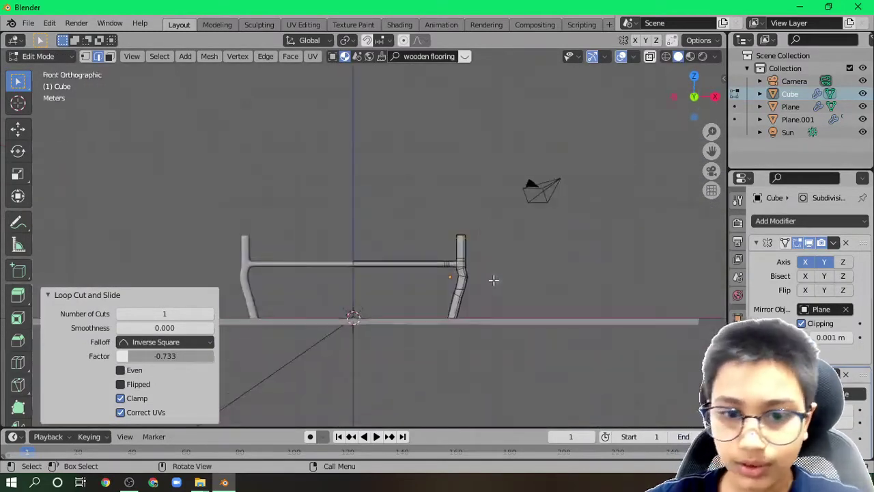
# Step: Move the top vertices of the corner post outward about 0.592 m along X in wireframe front view so the post slants
pyautogui.scroll(5, 493, 280)
pyautogui.press('1')
pyautogui.hotkey('shift', 'z')
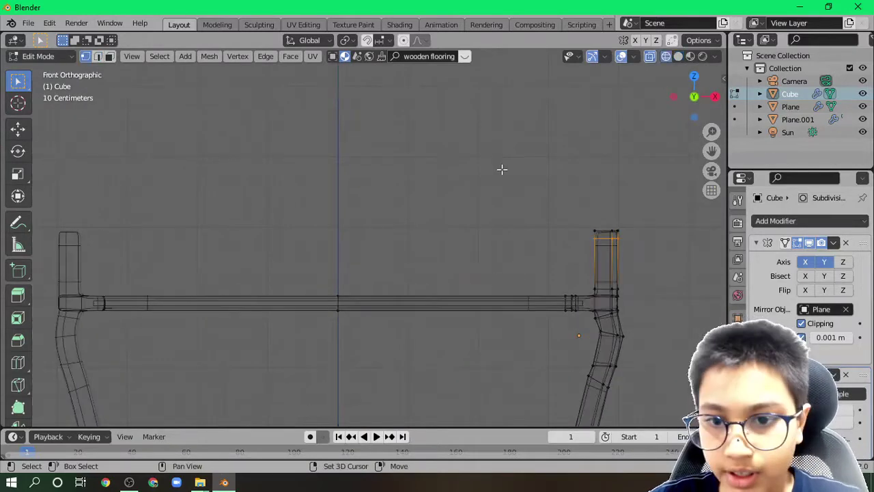
pyautogui.moveTo(502, 167); pyautogui.dragTo(686, 276)
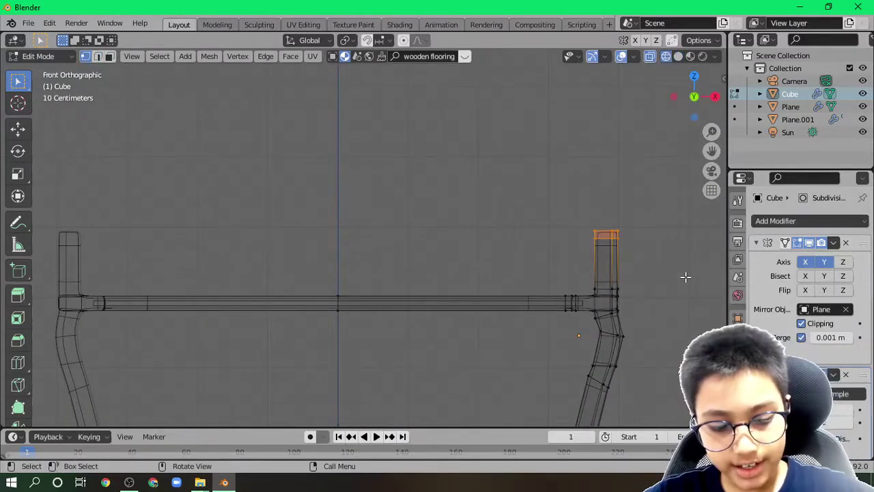
pyautogui.press('g')
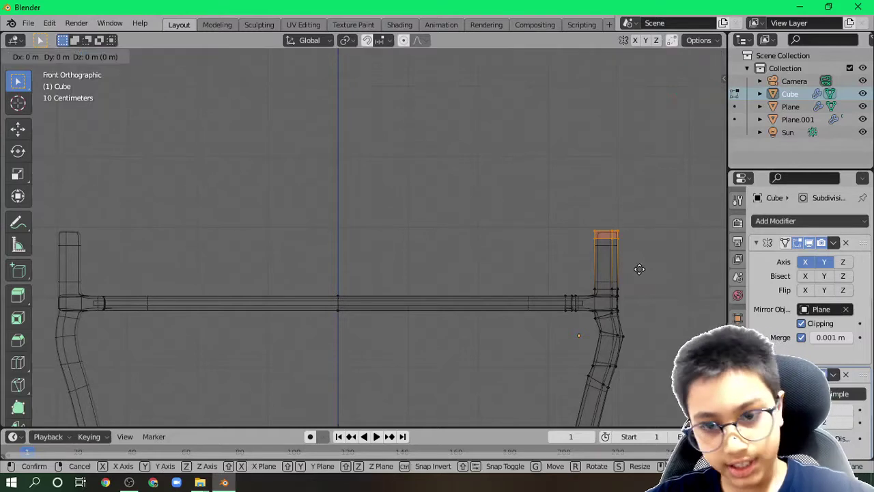
pyautogui.press('x')
pyautogui.click(681, 267)
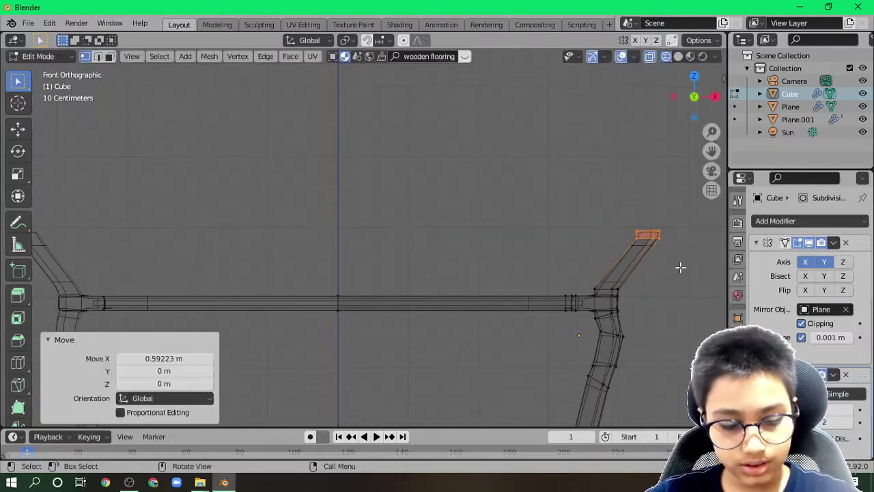
pyautogui.press('r')
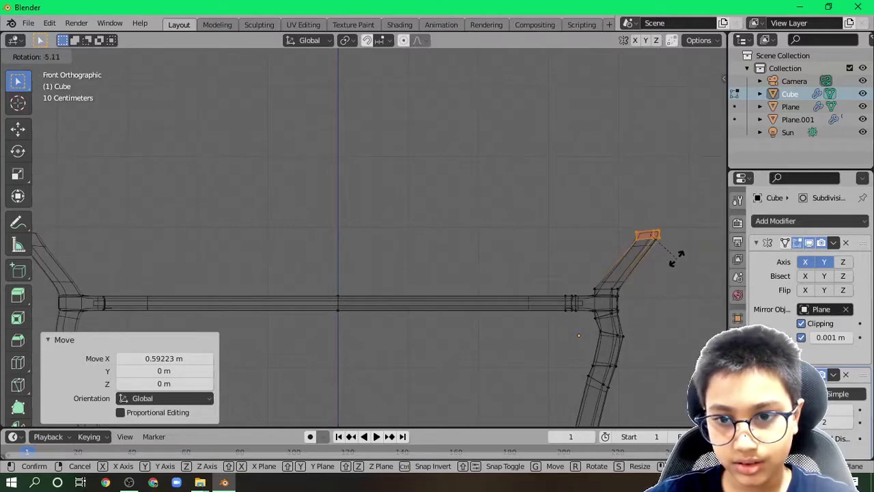
pyautogui.rightClick(675, 260)
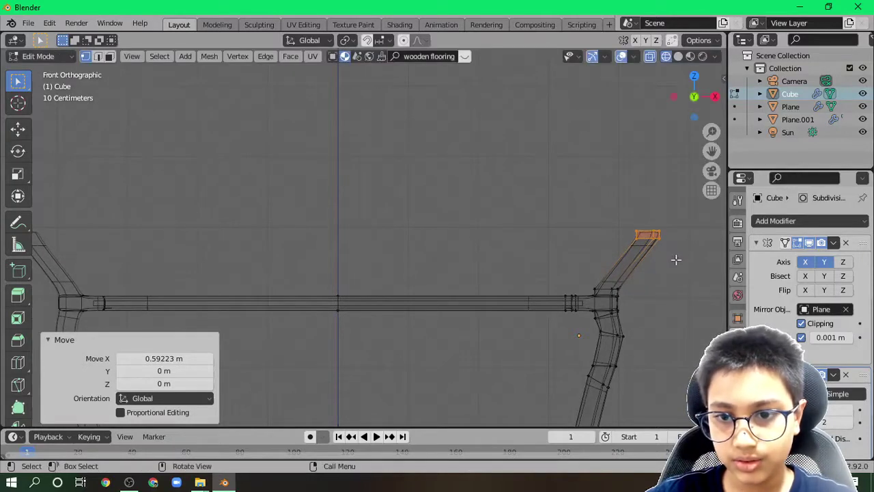
# Step: Return to solid shading and Object Mode, and examine the slanted corner posts from several angles
pyautogui.moveTo(667, 261); pyautogui.dragTo(603, 302, button='middle')
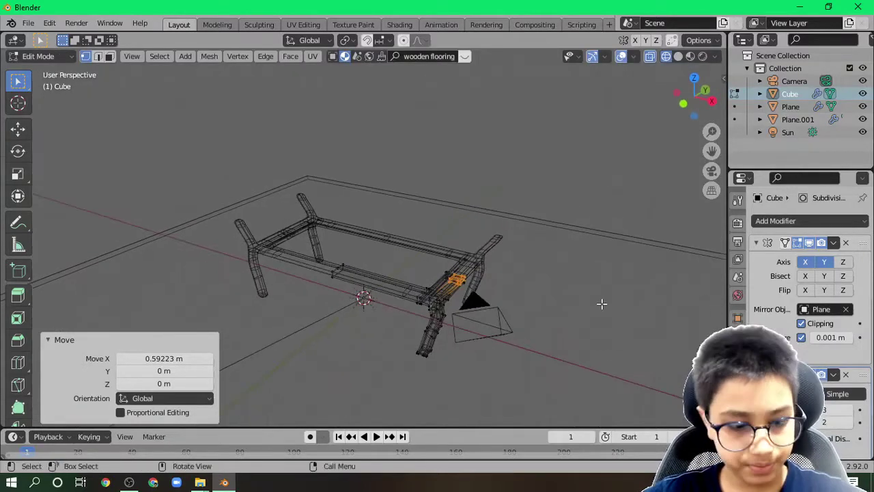
pyautogui.hotkey('shift', 'z')
pyautogui.scroll(3, 396, 301)
pyautogui.moveTo(397, 301); pyautogui.dragTo(321, 284, button='middle')
pyautogui.press('Tab')
pyautogui.scroll(-6, 321, 284)
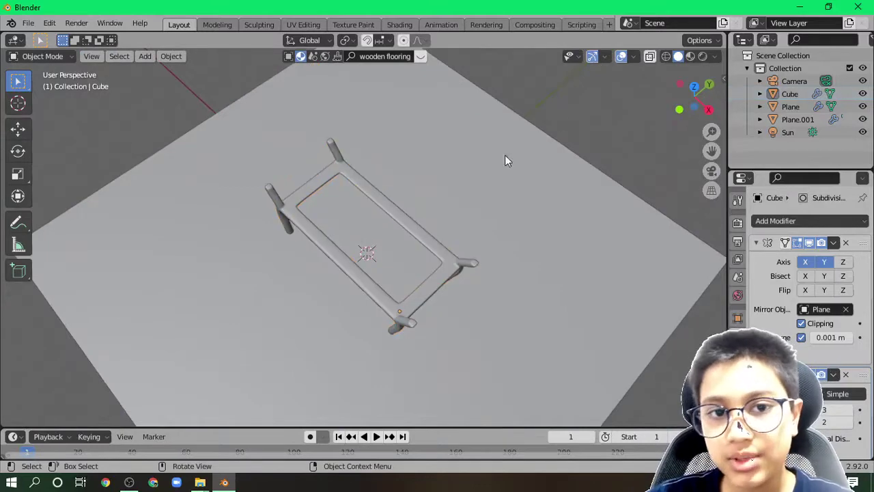
pyautogui.moveTo(437, 214); pyautogui.dragTo(443, 167, button='middle')
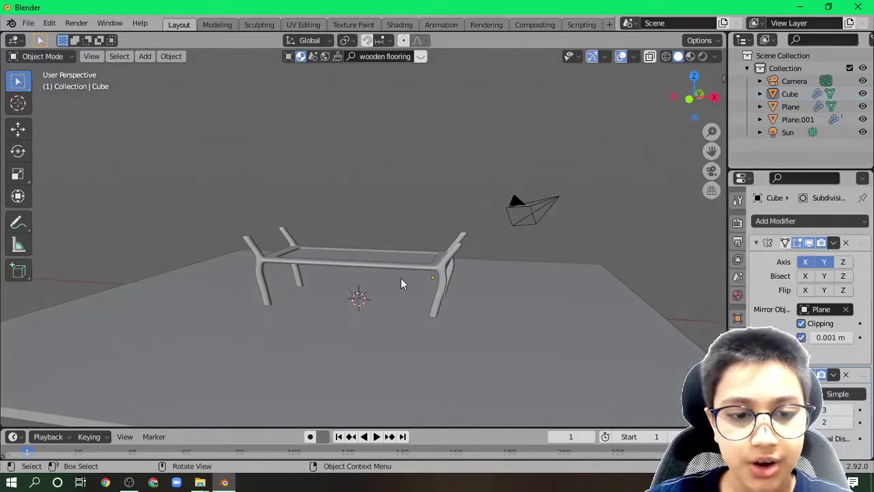
pyautogui.scroll(3, 401, 274)
pyautogui.moveTo(399, 269)
pyautogui.mouseDown(button='middle')
pyautogui.moveTo(378, 310)
pyautogui.moveTo(407, 301)
pyautogui.moveTo(390, 296)
pyautogui.moveTo(397, 272)
pyautogui.mouseUp(button='middle')
# Step: Duplicate the frame's inset panel and place the copy about 1.07 m higher along Z
pyautogui.click(389, 255)
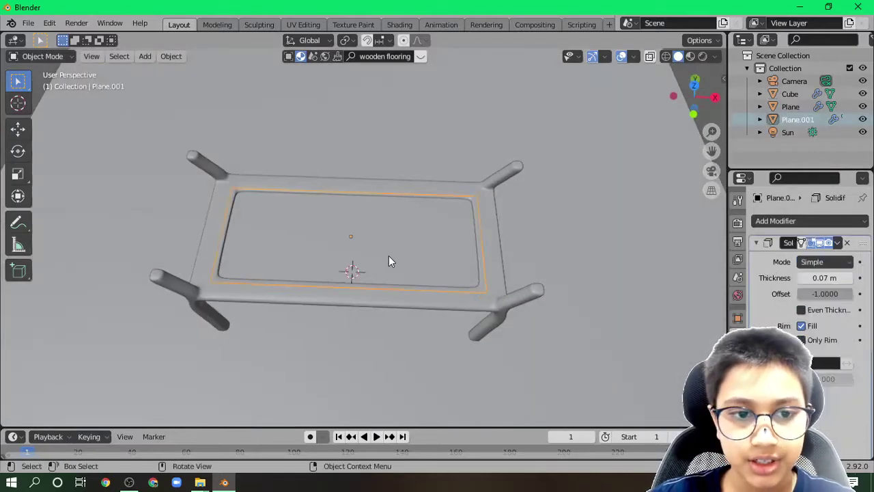
pyautogui.press('KP_1')
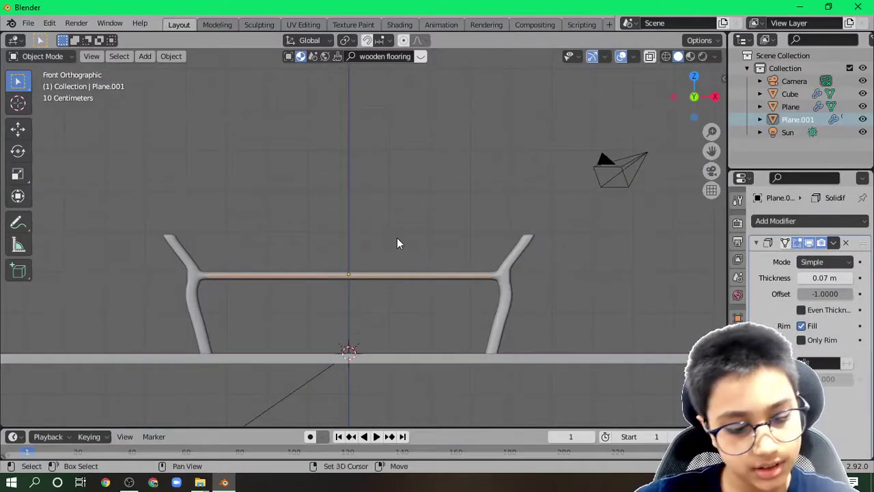
pyautogui.hotkey('shift', 'd')
pyautogui.press('z')
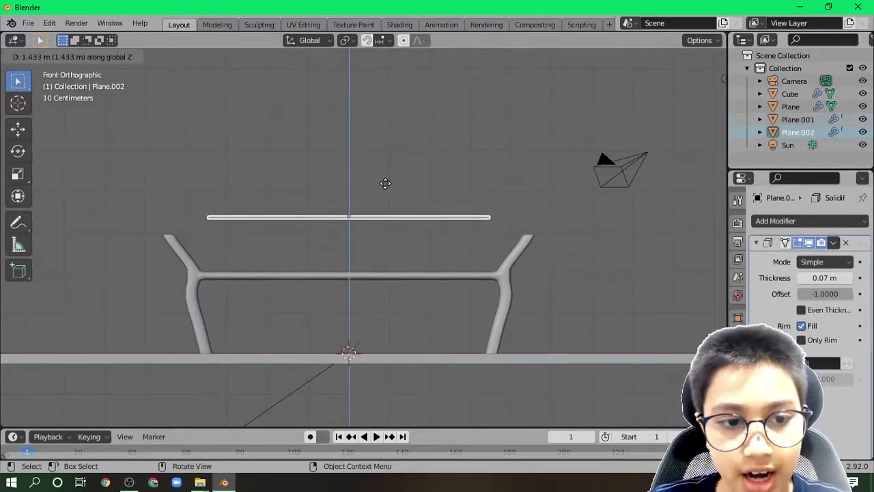
pyautogui.click(390, 194)
# Step: Scale the duplicated panel by about 1.514 along X and 1.611 along Y so it overhangs the frame as a tabletop
pyautogui.press('s')
pyautogui.press('x')
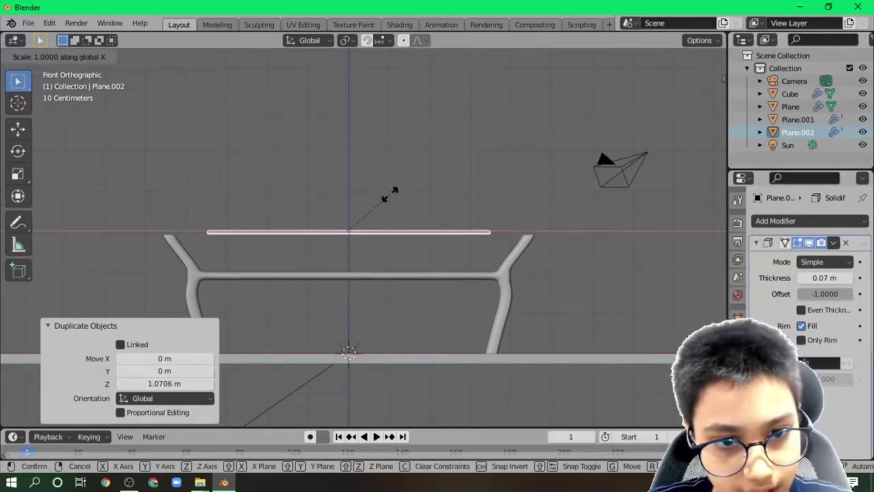
pyautogui.click(422, 192)
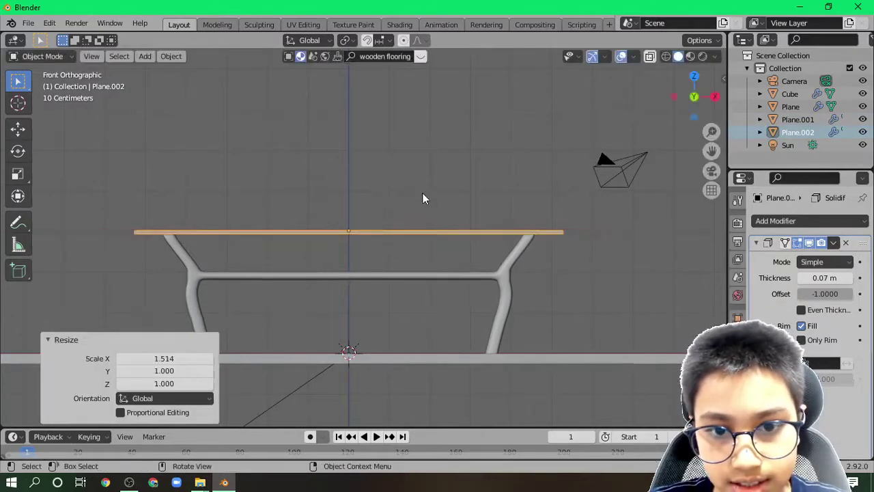
pyautogui.press('KP_7')
pyautogui.press('s')
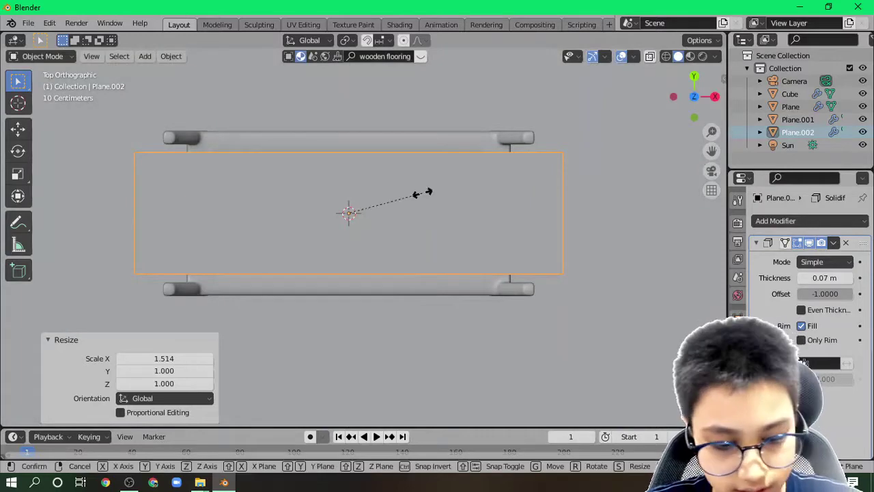
pyautogui.press('y')
pyautogui.click(467, 179)
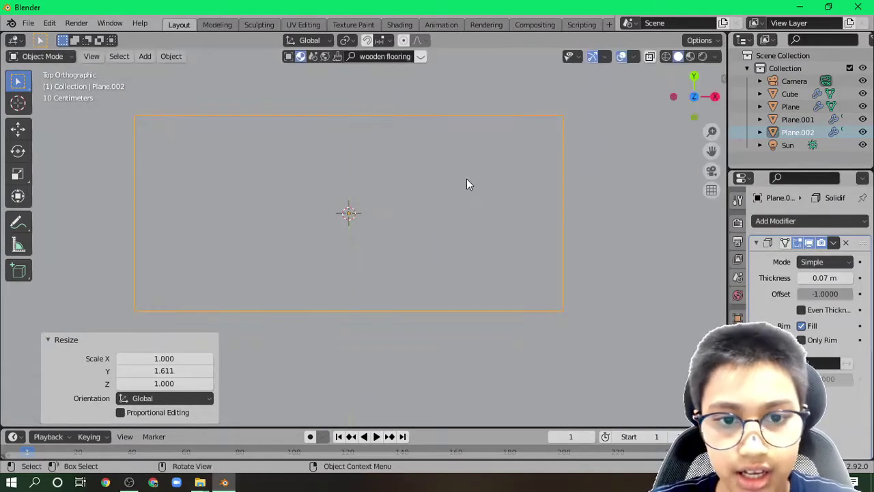
# Step: Lower the tabletop about 0.016 m along Z so it rests on the slanted posts
pyautogui.moveTo(457, 193); pyautogui.dragTo(161, 99, button='middle')
pyautogui.press('KP_5')
pyautogui.press('KP_1')
pyautogui.press('g')
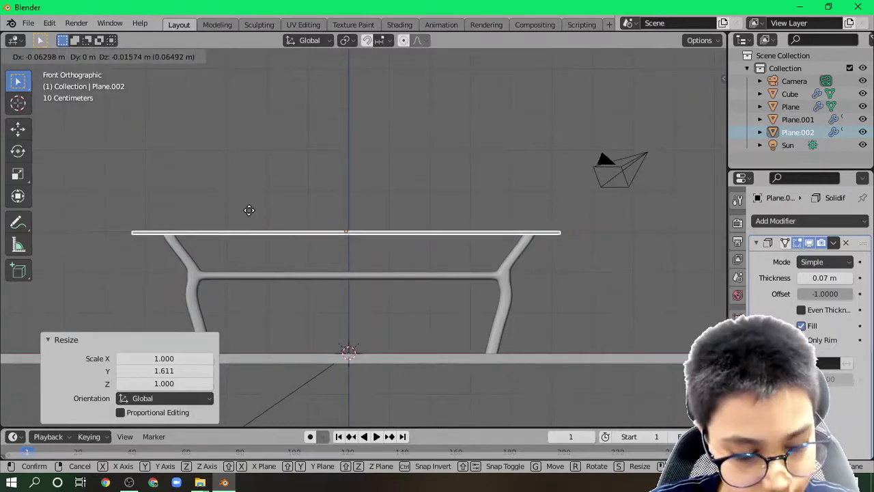
pyautogui.press('z')
pyautogui.click(250, 211)
pyautogui.scroll(6, 337, 326)
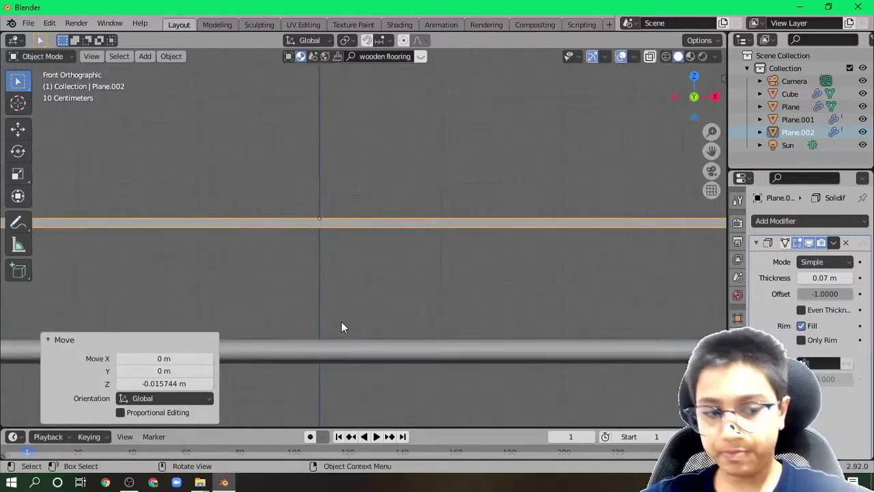
pyautogui.scroll(-3, 184, 266)
pyautogui.keyDown('shift'); pyautogui.moveTo(184, 266); pyautogui.dragTo(39, 259, button='middle'); pyautogui.keyUp('shift')
pyautogui.scroll(2, 262, 219)
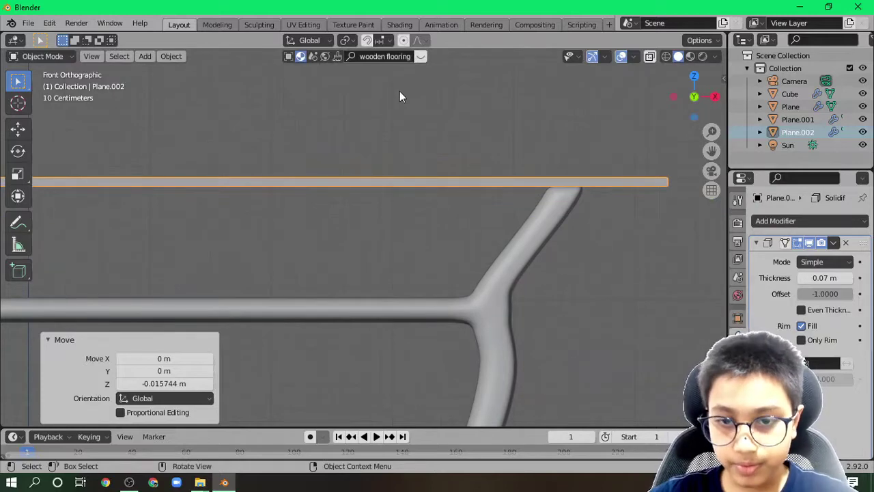
# Step: Examine the tabletop over the frame in the camera view and from around the table
pyautogui.moveTo(400, 96); pyautogui.dragTo(515, 230, button='middle')
pyautogui.scroll(-3, 334, 134)
pyautogui.press('KP_0')
pyautogui.scroll(-2, 410, 225)
pyautogui.moveTo(389, 170); pyautogui.dragTo(367, 141, button='middle')
pyautogui.scroll(-3, 367, 140)
pyautogui.click(365, 142)
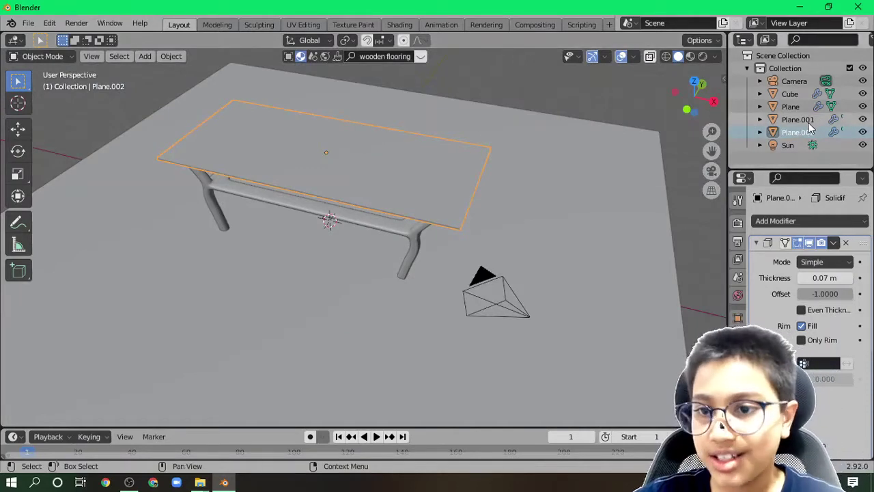
# Step: Rename the large ground plane as floor
pyautogui.click(583, 205)
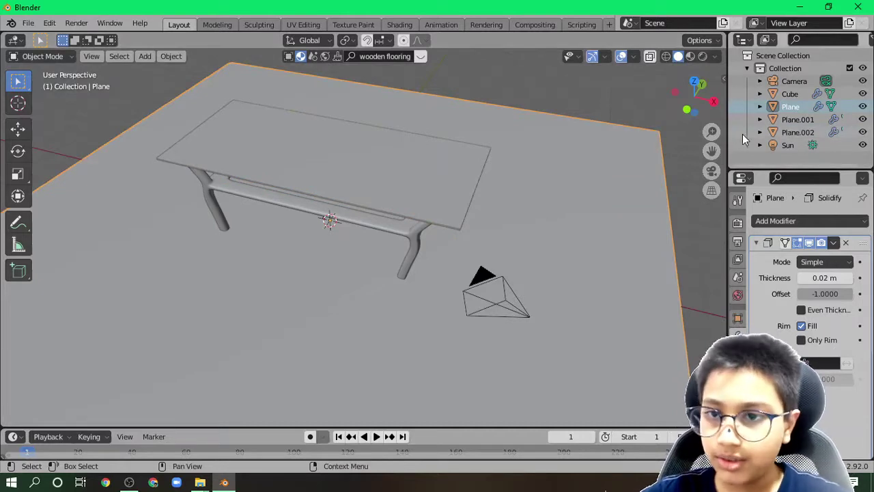
pyautogui.doubleClick(785, 107)
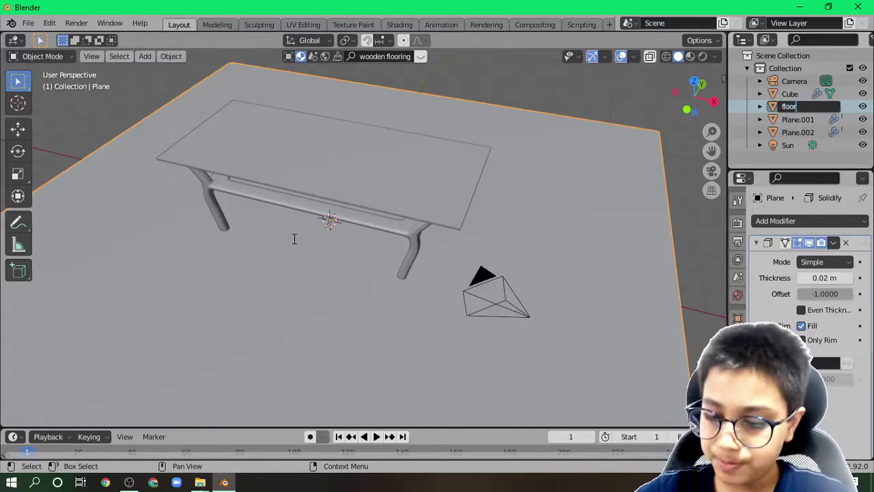
pyautogui.press('Return')
# Step: Rename the upper tabletop plane as glass main
pyautogui.click(390, 148)
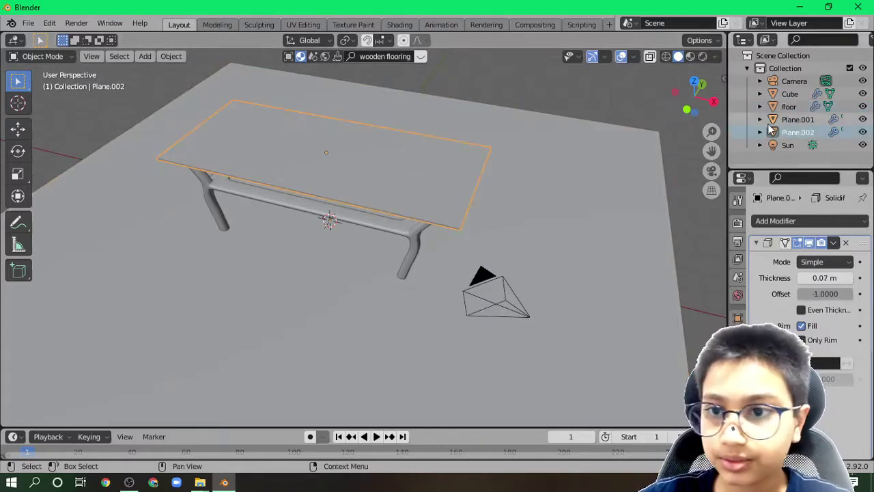
pyautogui.doubleClick(803, 131)
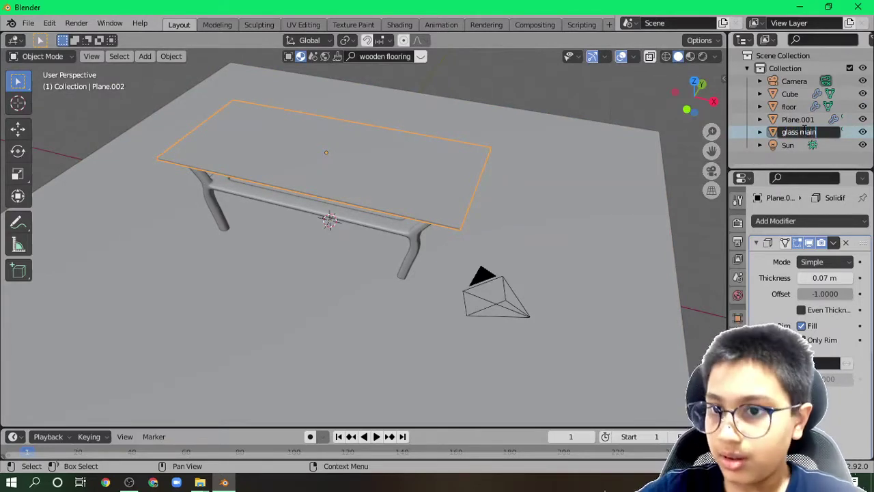
pyautogui.write('glass main')
pyautogui.press('Return')
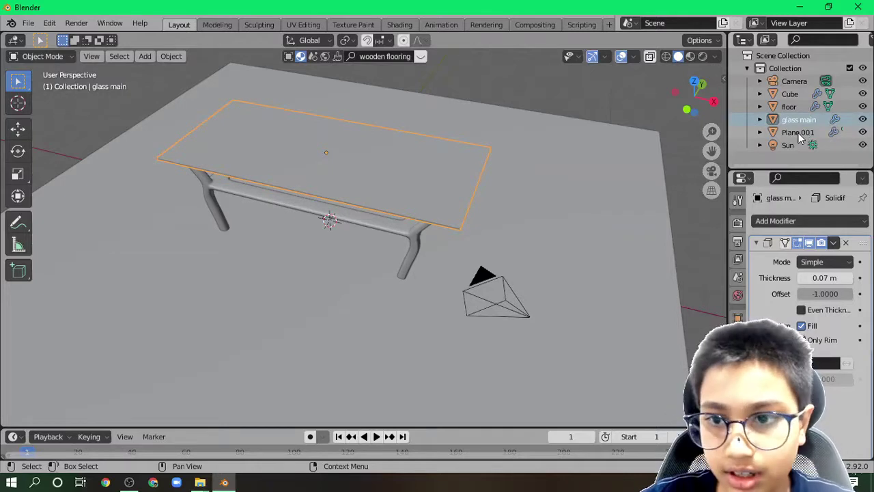
# Step: Rename the panel inset in the frame as glass
pyautogui.click(798, 132)
pyautogui.doubleClick(798, 133)
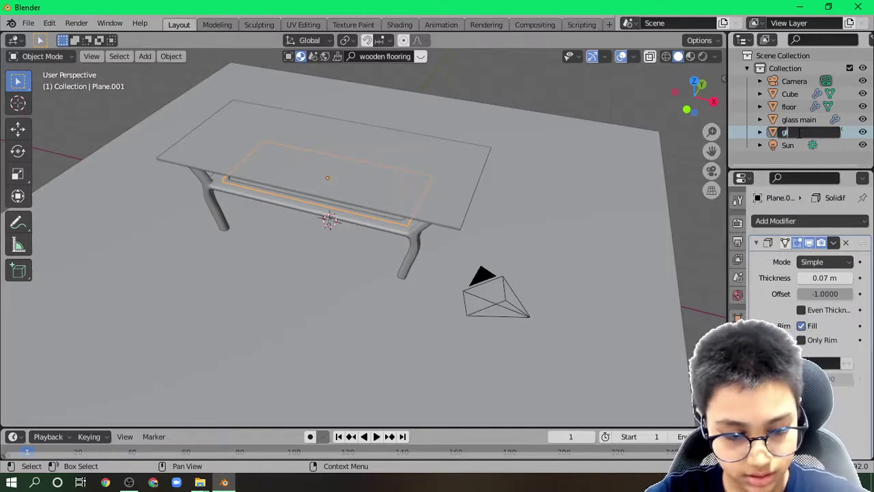
pyautogui.write('glass')
pyautogui.press('Return')
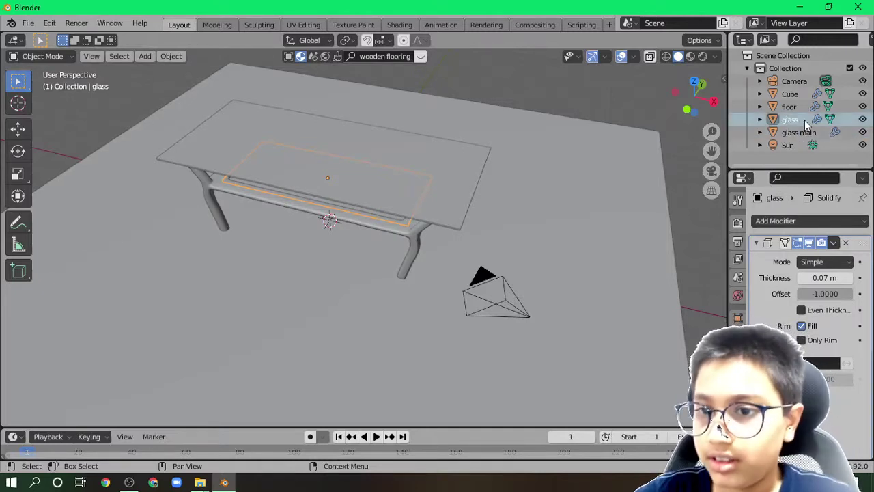
# Step: Rename the mirrored table frame object as frame
pyautogui.click(793, 94)
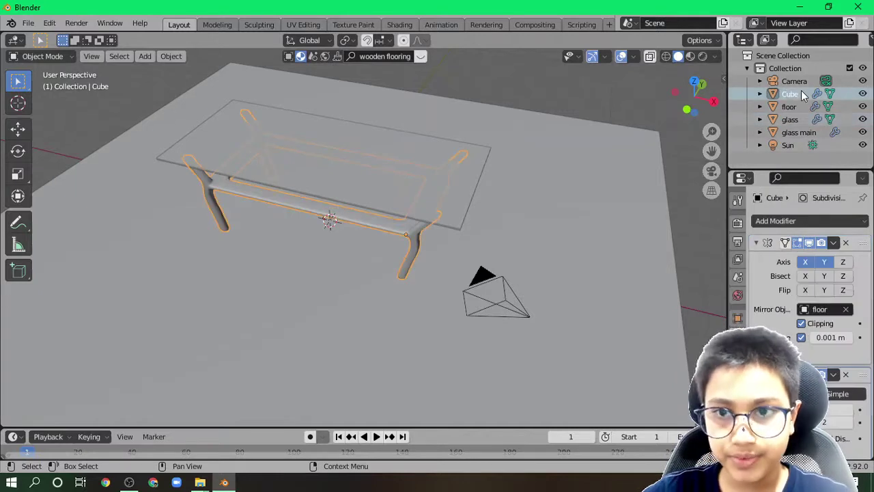
pyautogui.doubleClick(802, 94)
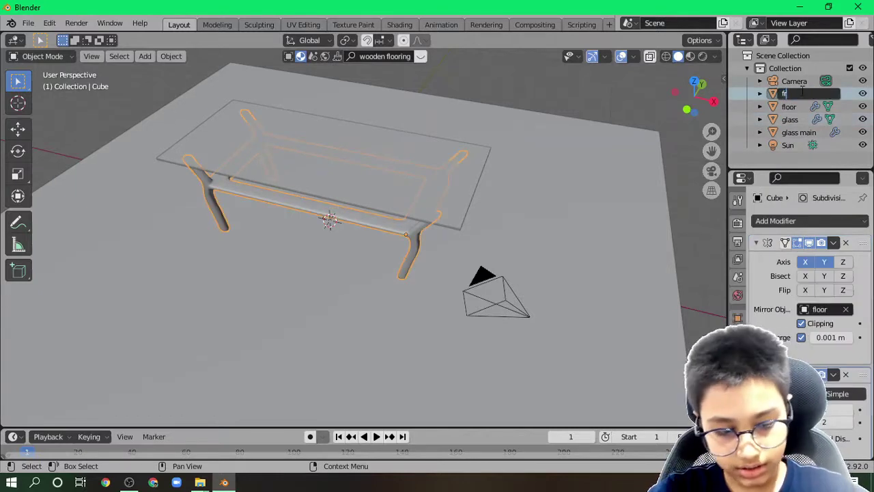
pyautogui.press('Return')
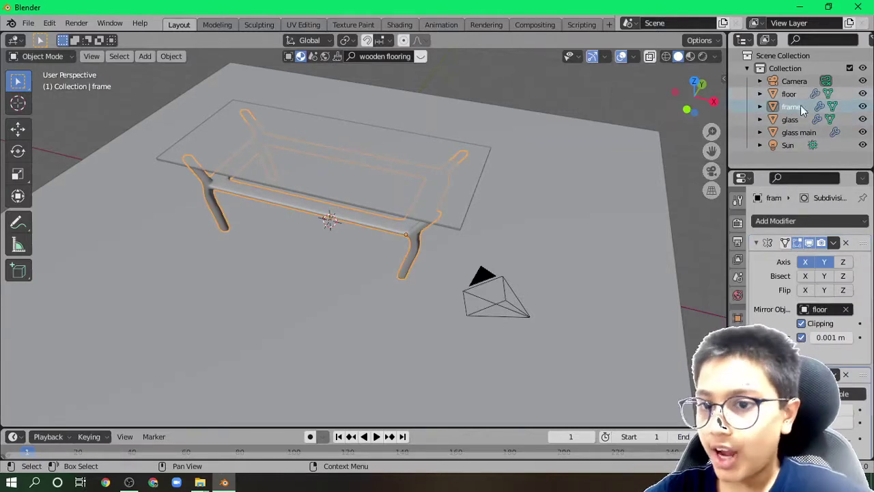
# Step: Select the upper tabletop and search the BlenderKit material library for glass
pyautogui.moveTo(691, 153); pyautogui.dragTo(432, 164, button='middle')
pyautogui.click(390, 141)
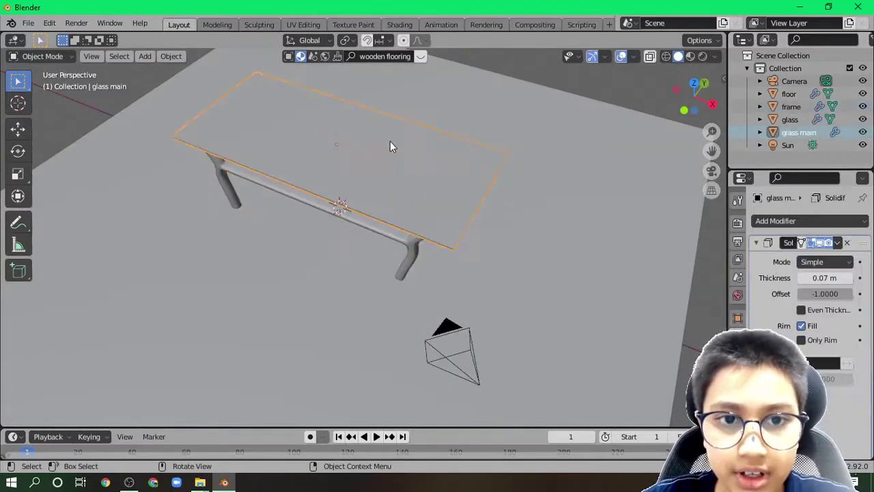
pyautogui.click(399, 58)
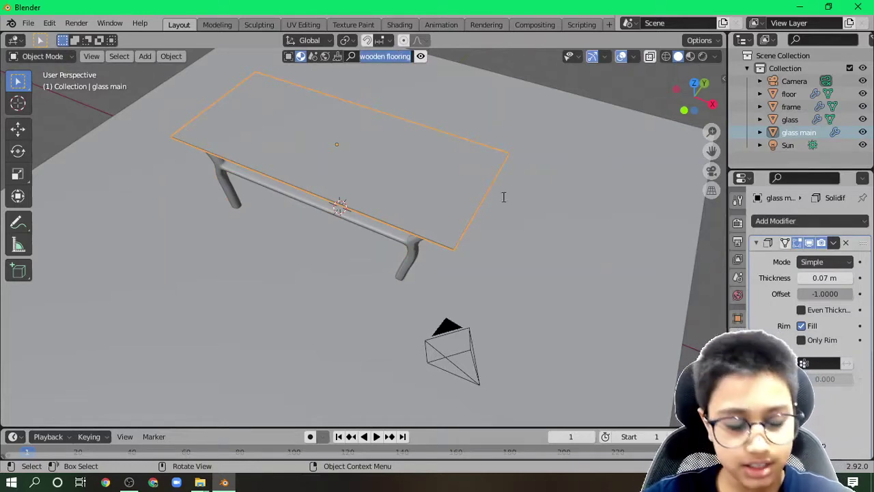
pyautogui.write('glass')
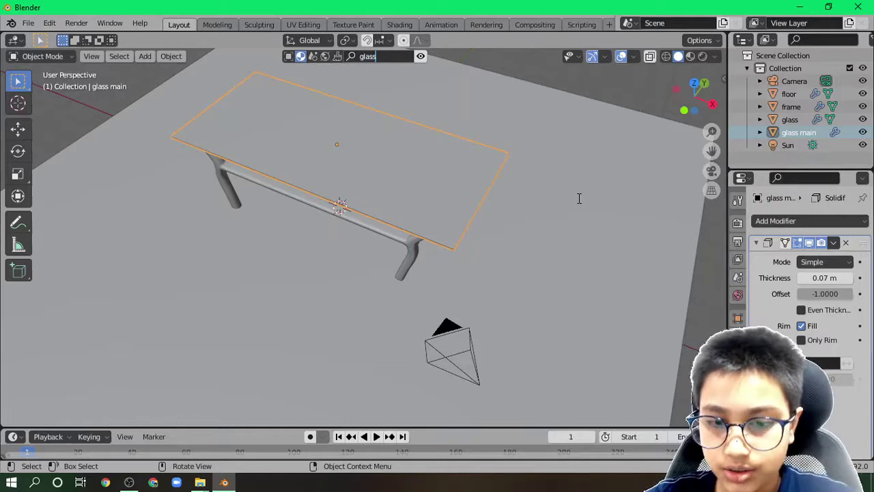
pyautogui.press('Return')
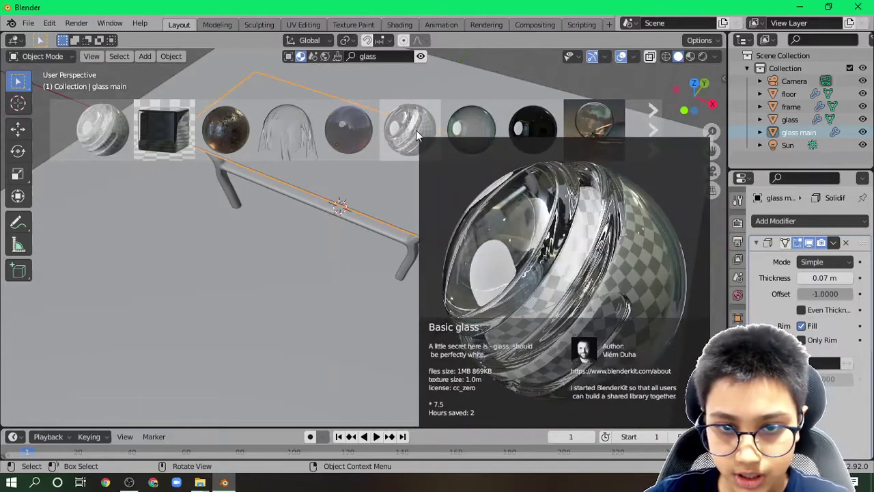
# Step: Apply the Basic glass material to the upper tabletop and switch the viewport to rendered shading
pyautogui.moveTo(417, 157)
pyautogui.mouseDown(button='middle')
pyautogui.moveTo(404, 202)
pyautogui.moveTo(422, 301)
pyautogui.moveTo(367, 221)
pyautogui.moveTo(371, 199)
pyautogui.moveTo(382, 176)
pyautogui.moveTo(392, 320)
pyautogui.moveTo(382, 314)
pyautogui.mouseUp(button='middle')
pyautogui.scroll(-2, 383, 314)
pyautogui.press('z')
pyautogui.click(377, 229)
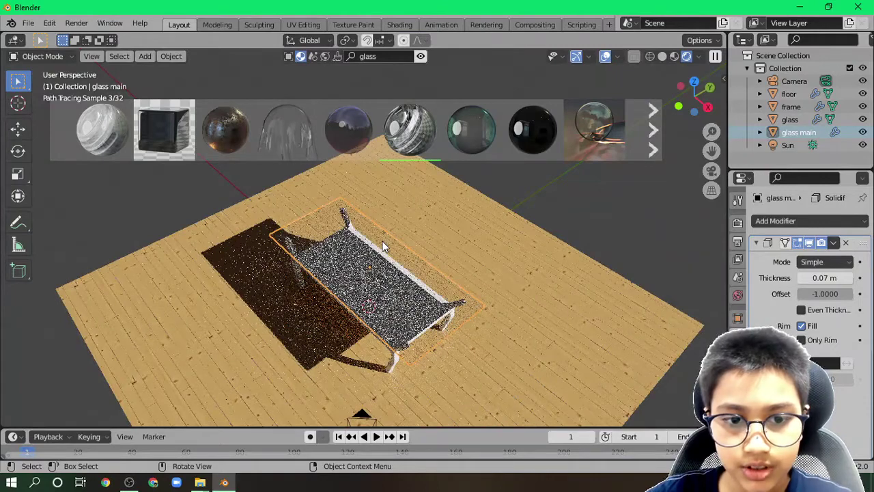
# Step: Apply the Basic glass material to the panel inset in the frame and preview the table in rendered shading
pyautogui.press('KP_0')
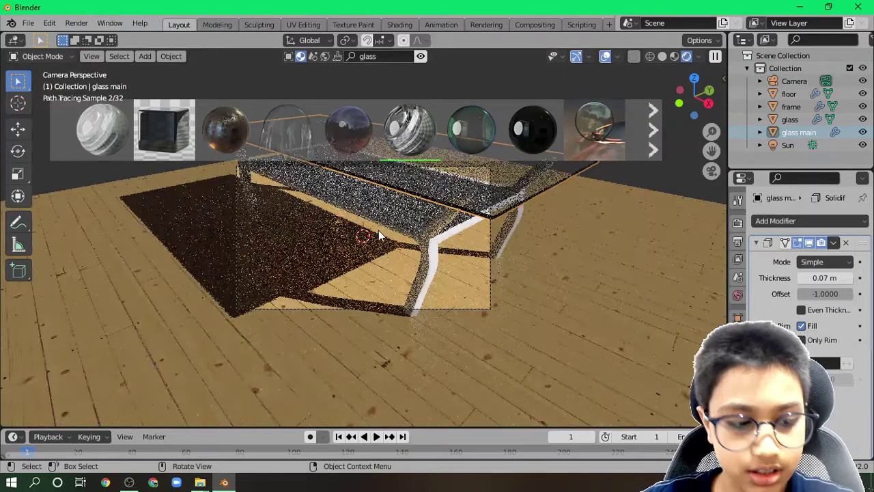
pyautogui.press('z')
pyautogui.click(421, 234)
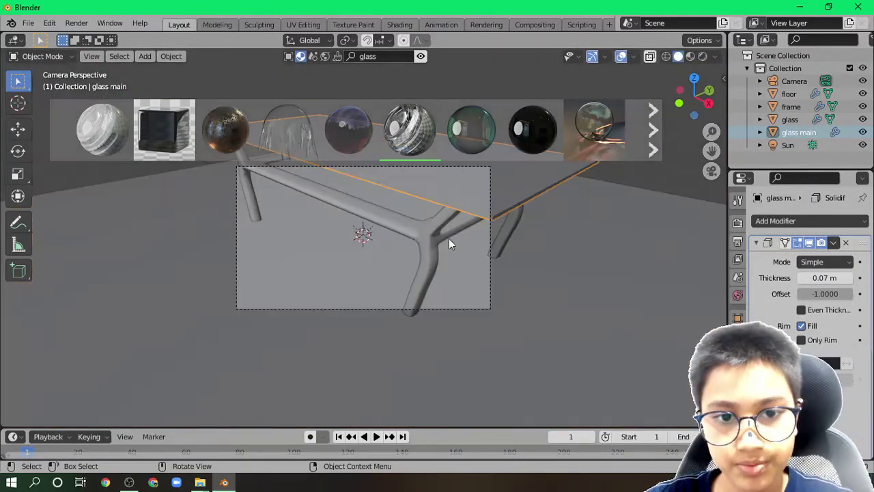
pyautogui.moveTo(420, 235)
pyautogui.mouseDown(button='middle')
pyautogui.moveTo(436, 285)
pyautogui.moveTo(432, 262)
pyautogui.mouseUp(button='middle')
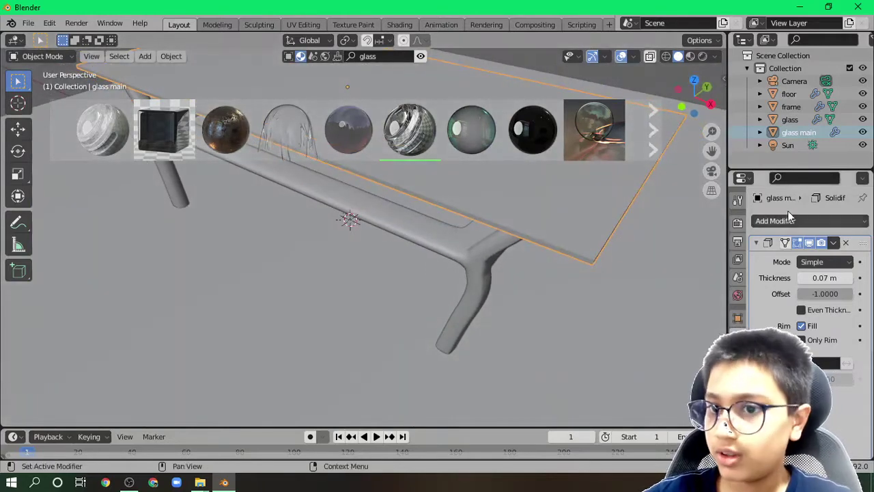
pyautogui.click(794, 118)
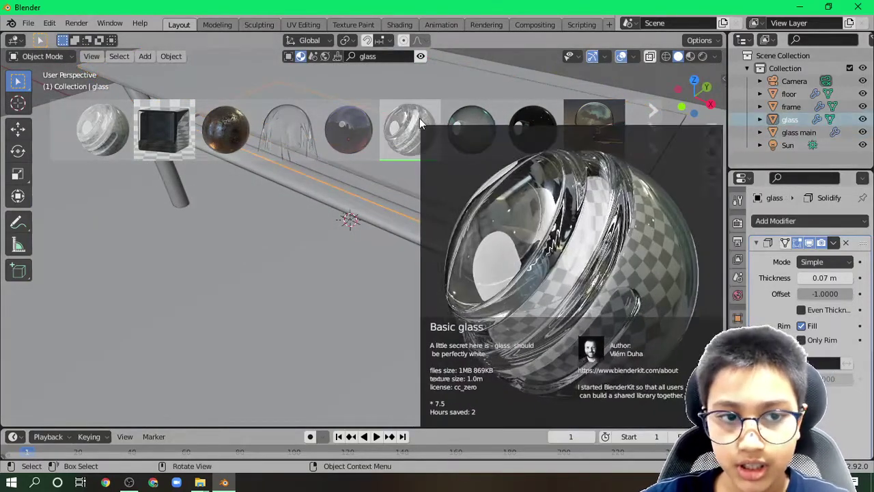
pyautogui.scroll(-6, 485, 308)
pyautogui.moveTo(487, 300); pyautogui.dragTo(491, 283, button='middle')
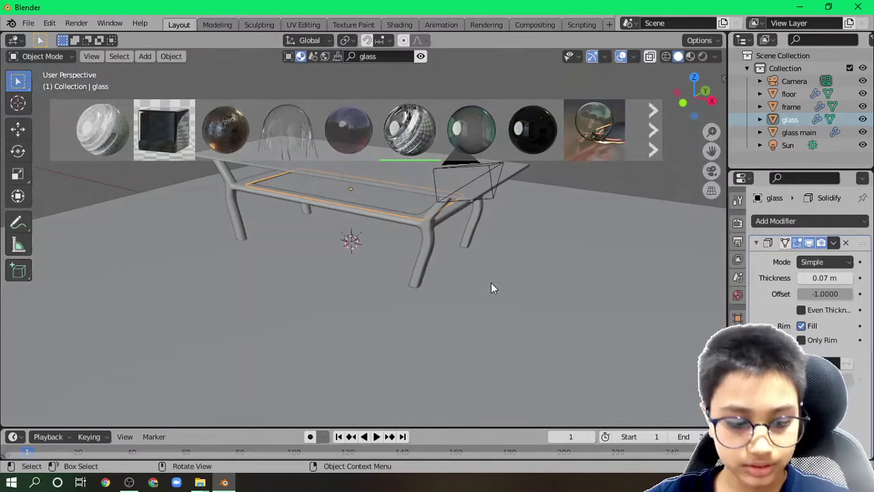
pyautogui.press('z')
pyautogui.click(485, 180)
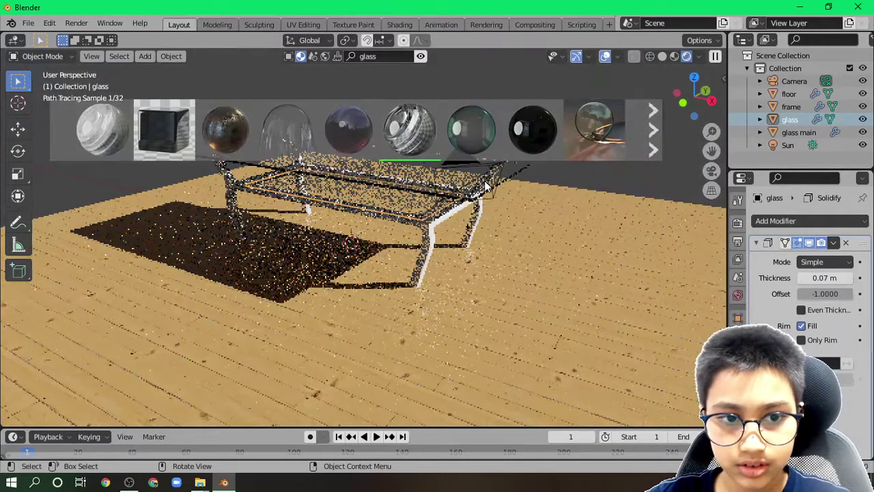
# Step: Return to solid shading, select the table frame and search the BlenderKit material library for wood
pyautogui.press('z')
pyautogui.click(592, 194)
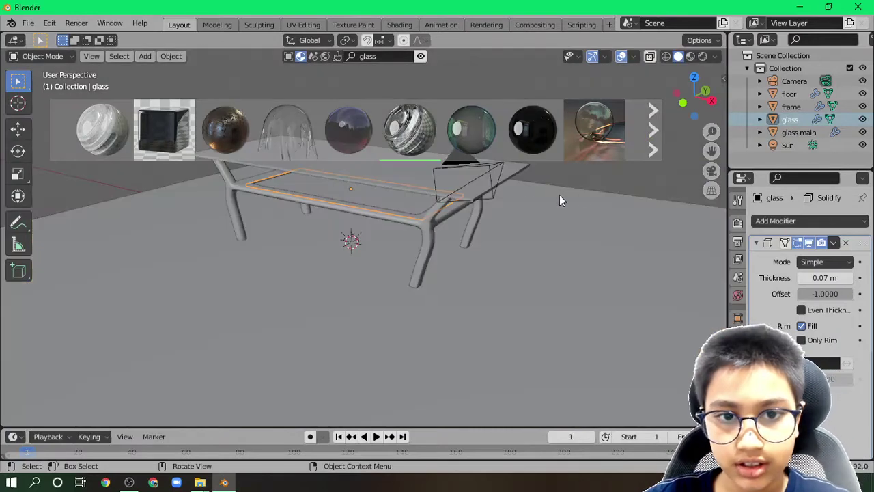
pyautogui.click(426, 231)
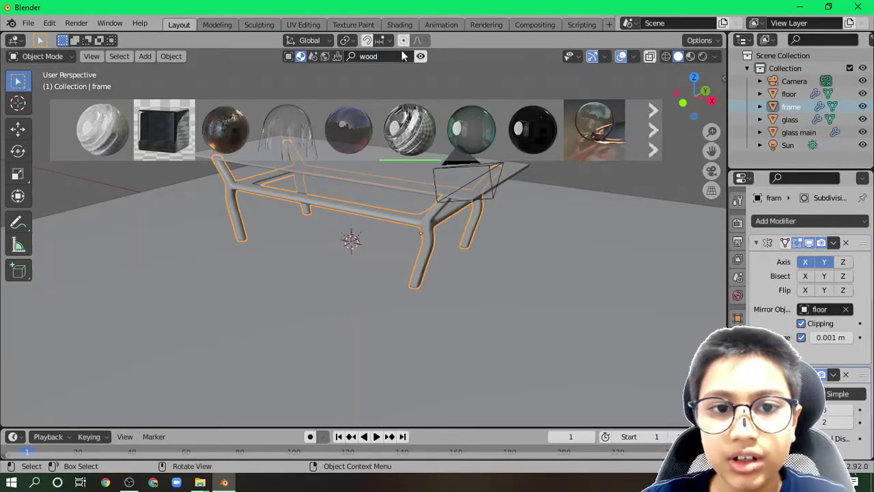
pyautogui.press('Return')
pyautogui.moveTo(469, 136)
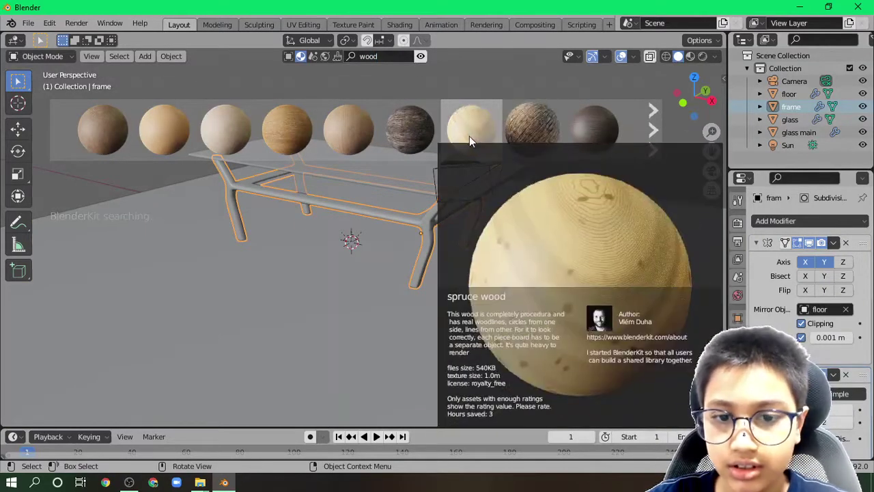
pyautogui.click(656, 137)
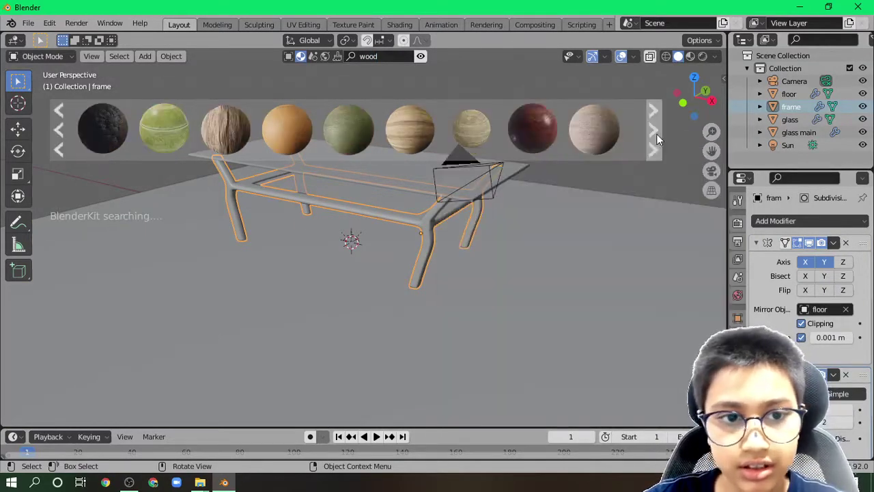
pyautogui.click(56, 141)
pyautogui.click(654, 136)
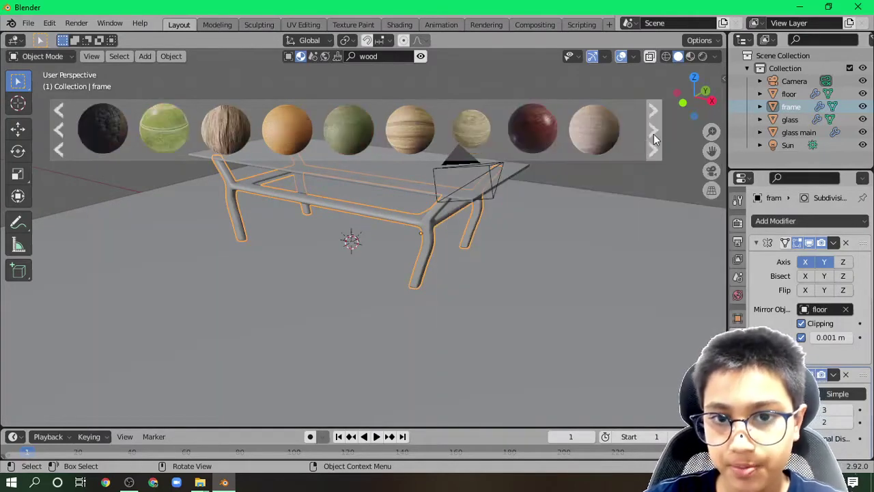
pyautogui.click(654, 134)
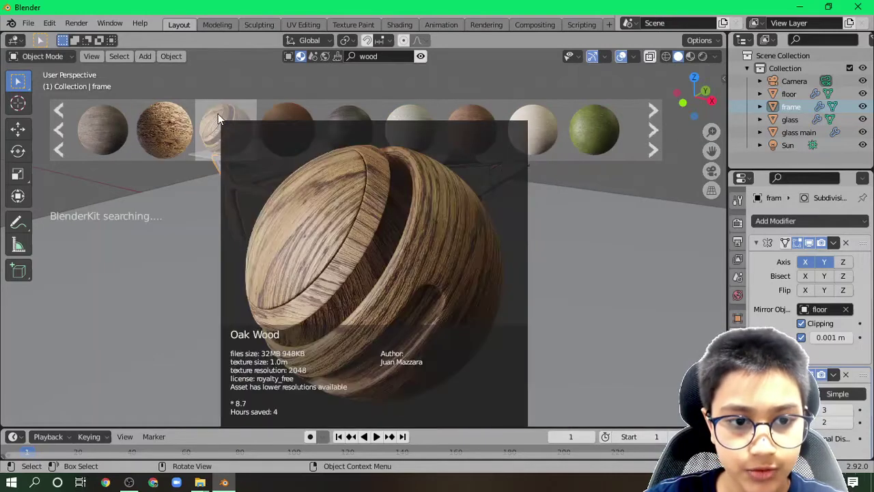
# Step: Apply the Oak Wood material to the table frame and switch the viewport to rendered shading
pyautogui.moveTo(225, 129); pyautogui.dragTo(414, 235)
pyautogui.keyDown('shift'); pyautogui.moveTo(515, 238); pyautogui.dragTo(514, 295, button='middle'); pyautogui.keyUp('shift')
pyautogui.press('z')
pyautogui.click(513, 220)
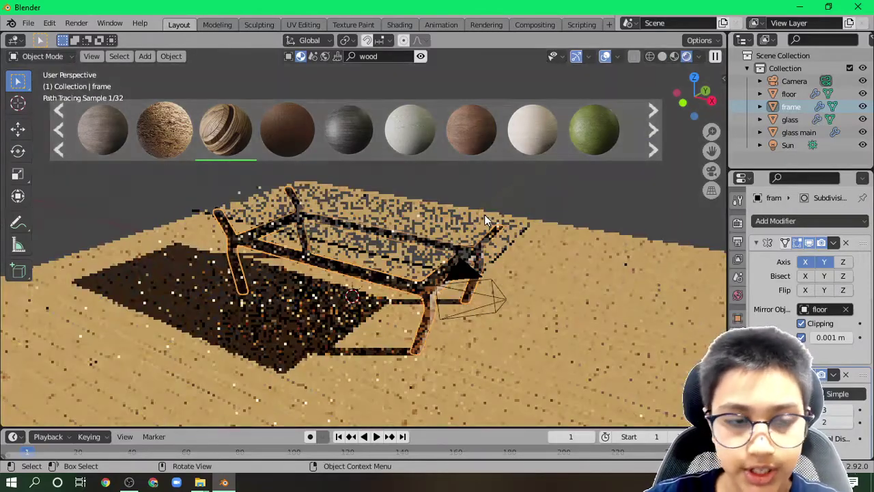
# Step: Examine the wooden frame up close and through the camera, and hide the BlenderKit asset bar
pyautogui.scroll(5, 477, 342)
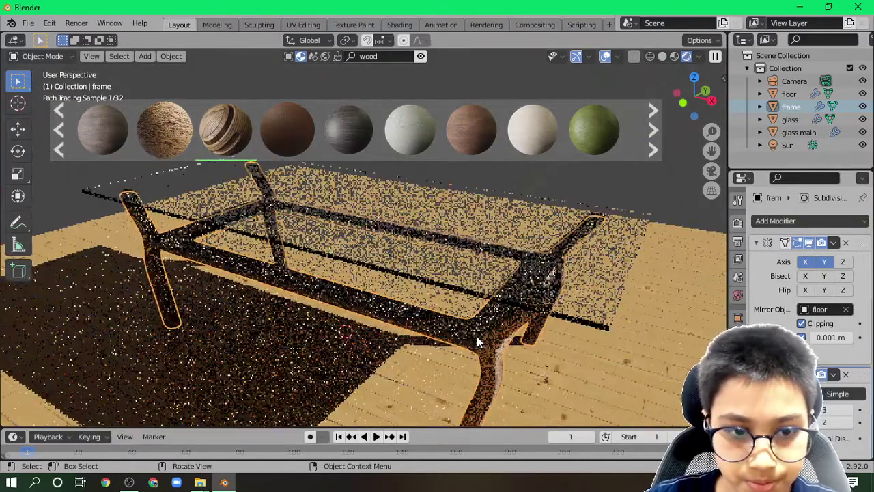
pyautogui.moveTo(477, 336); pyautogui.dragTo(251, 293, button='middle')
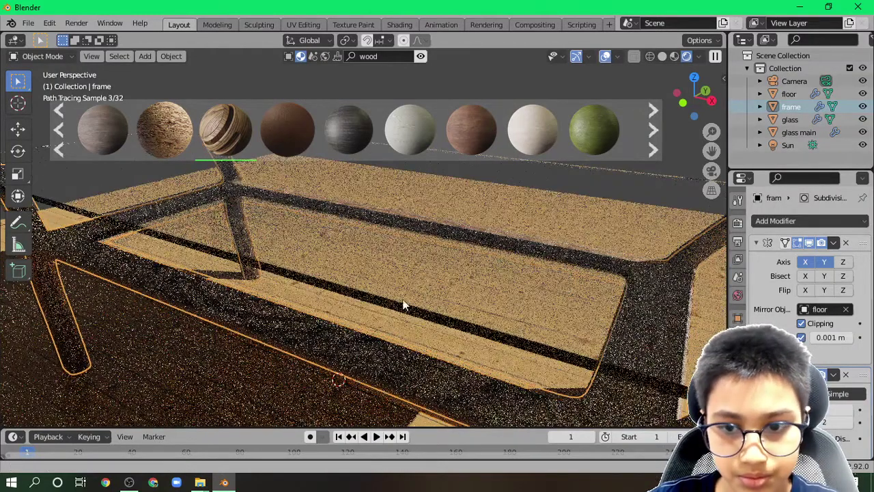
pyautogui.keyDown('shift'); pyautogui.moveTo(404, 288); pyautogui.dragTo(394, 240, button='middle'); pyautogui.keyUp('shift')
pyautogui.scroll(-3, 394, 240)
pyautogui.scroll(3, 570, 279)
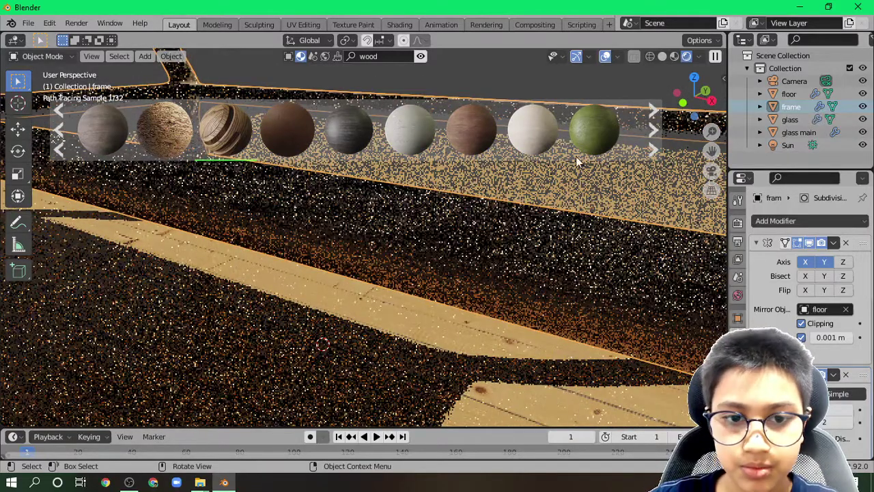
pyautogui.scroll(-4, 577, 162)
pyautogui.moveTo(442, 246); pyautogui.dragTo(434, 290, button='middle')
pyautogui.press('KP_0')
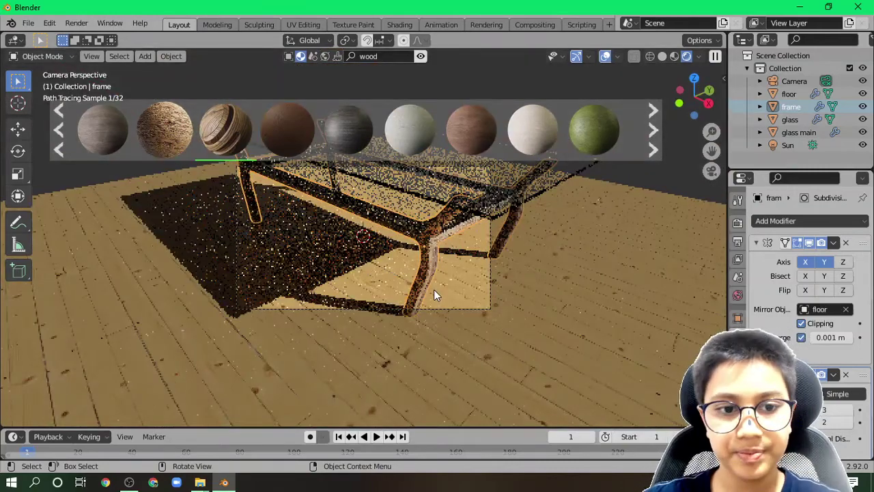
pyautogui.click(421, 57)
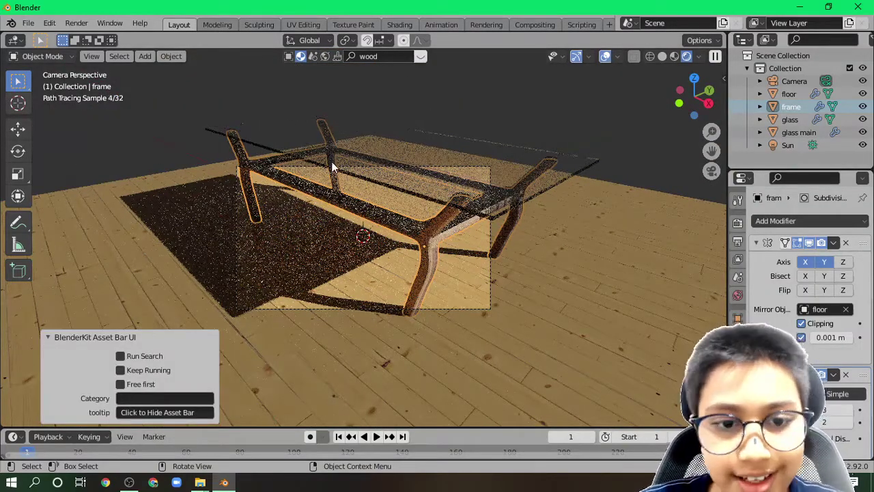
# Step: Select the frame, the inset glass panel and the upper tabletop together and show them through the camera in solid shading
pyautogui.moveTo(274, 216); pyautogui.dragTo(302, 240, button='middle')
pyautogui.scroll(-5, 302, 240)
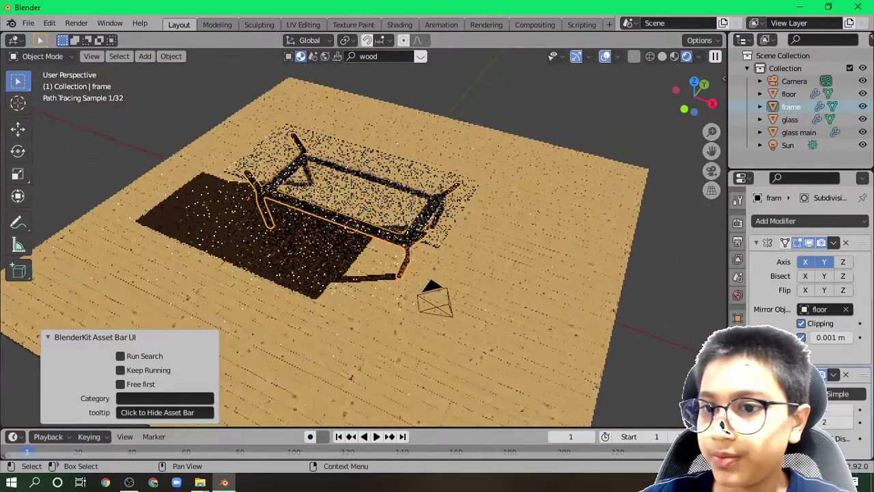
pyautogui.click(797, 96)
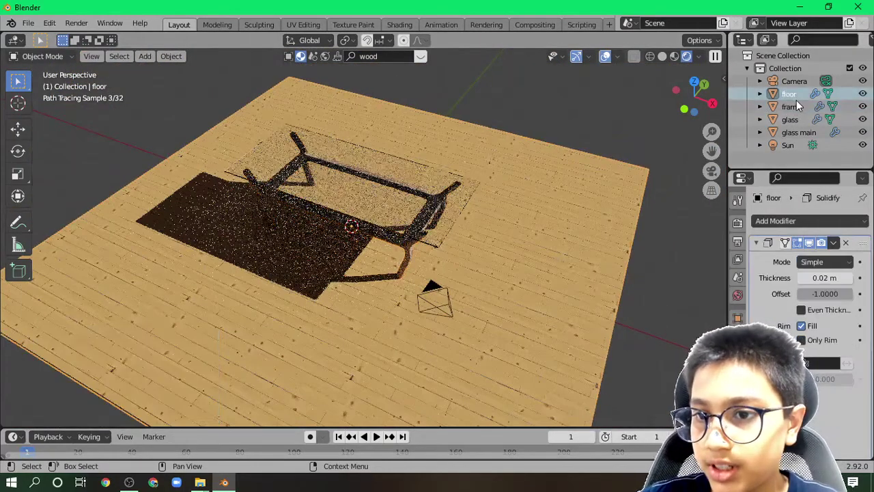
pyautogui.click(793, 106)
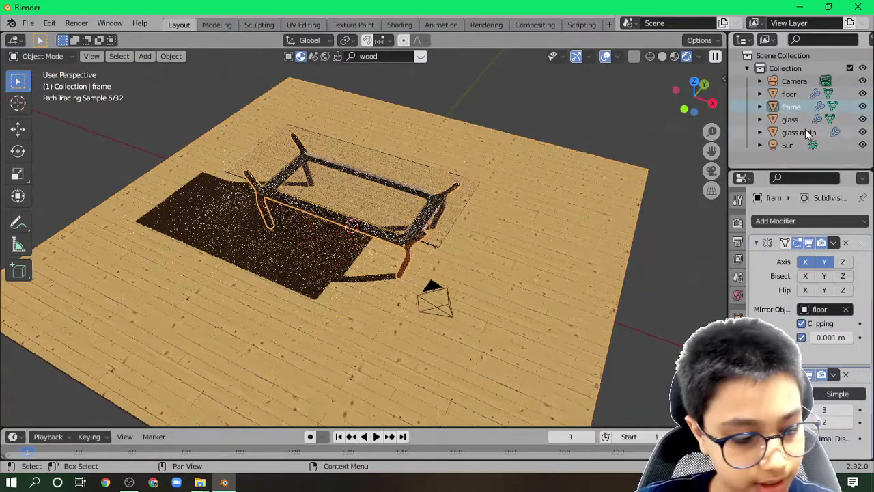
pyautogui.keyDown('shift'); pyautogui.click(806, 130); pyautogui.keyUp('shift')
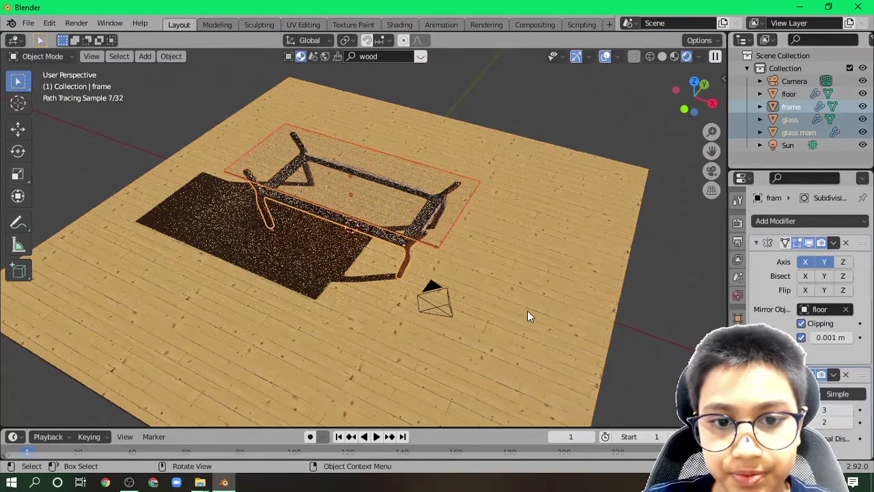
pyautogui.moveTo(527, 311); pyautogui.dragTo(500, 271, button='middle')
pyautogui.press('KP_0')
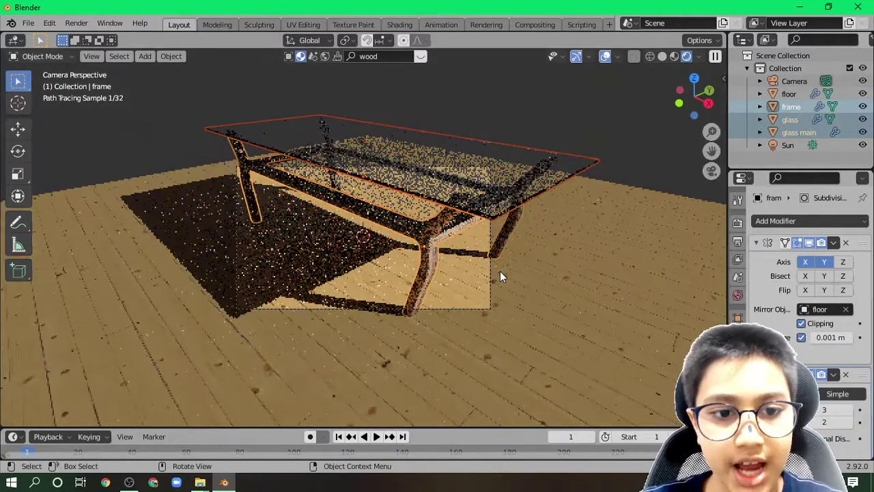
pyautogui.press('z')
pyautogui.click(660, 241)
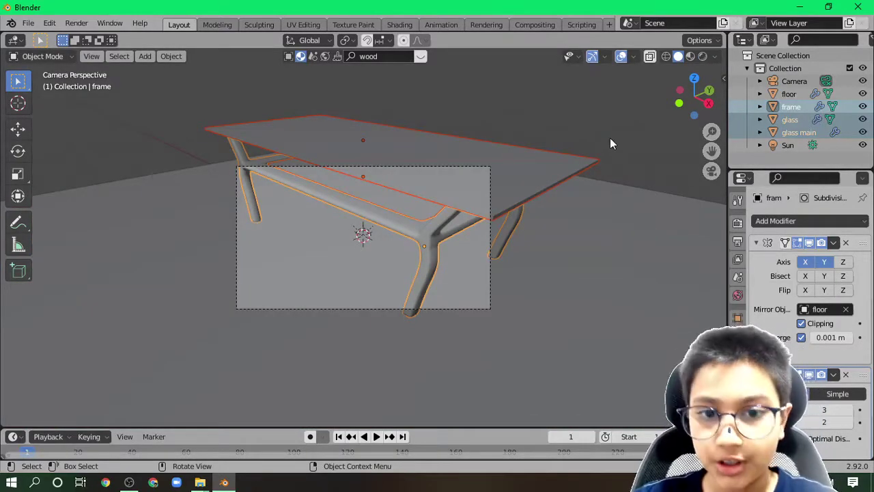
pyautogui.press('s')
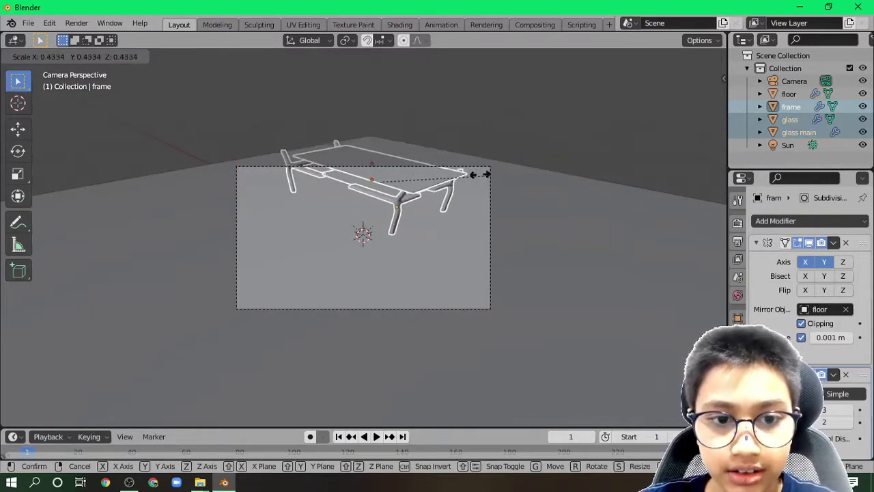
pyautogui.rightClick(424, 189)
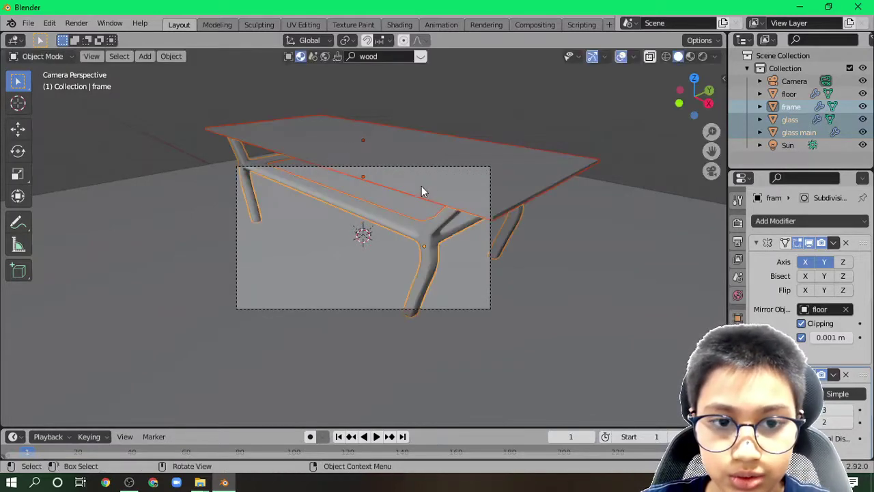
pyautogui.press('Tab')
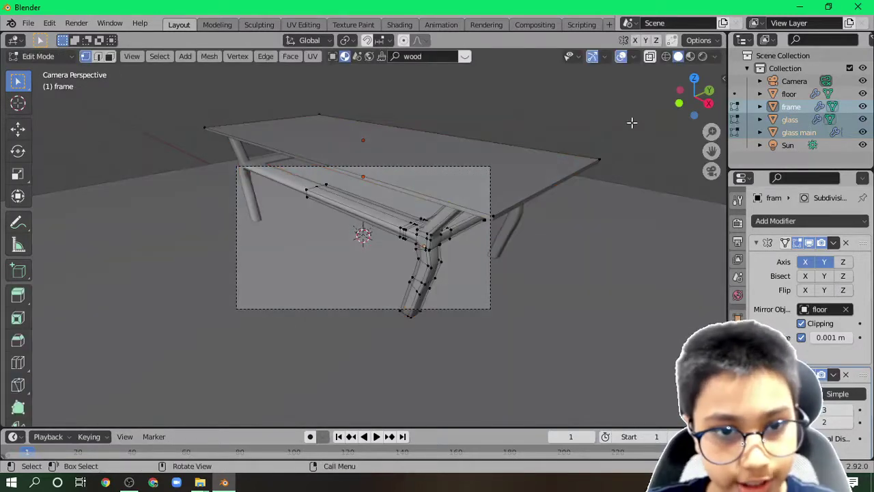
pyautogui.press('a')
pyautogui.press('s')
pyautogui.rightClick(558, 175)
pyautogui.moveTo(557, 175); pyautogui.dragTo(581, 178, button='middle')
pyautogui.scroll(-4, 580, 177)
pyautogui.press('Tab')
pyautogui.scroll(-4, 589, 181)
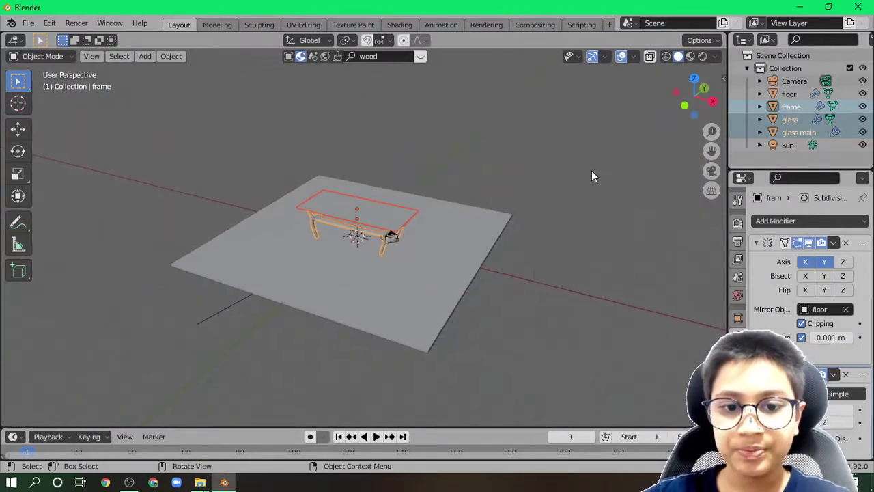
pyautogui.scroll(3, 516, 285)
pyautogui.click(505, 285)
pyautogui.press('KP_1')
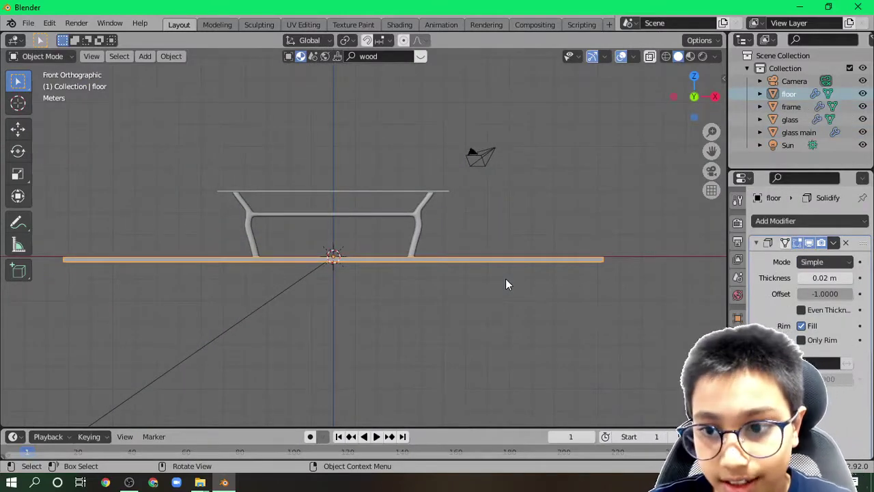
pyautogui.press('s')
pyautogui.press('Escape')
pyautogui.press('s')
pyautogui.press('Escape')
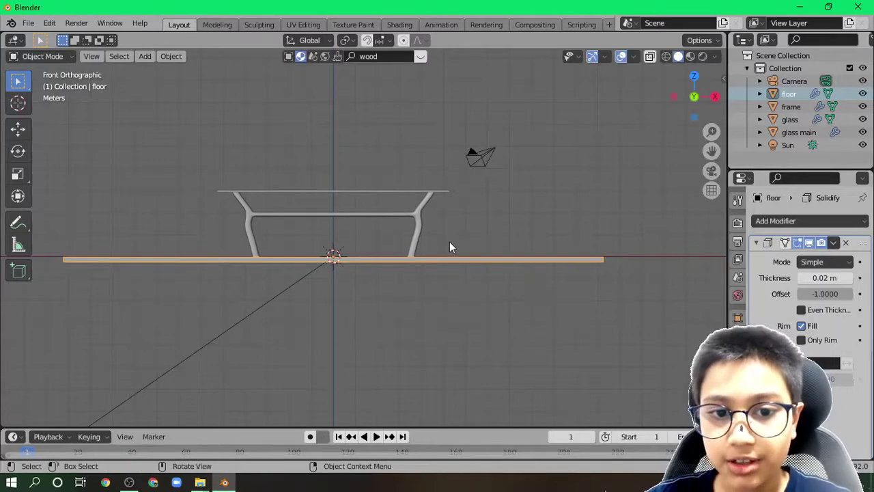
# Step: Apply the Solidify modifier of the upper tabletop
pyautogui.moveTo(449, 241); pyautogui.dragTo(412, 205, button='middle')
pyautogui.click(408, 177)
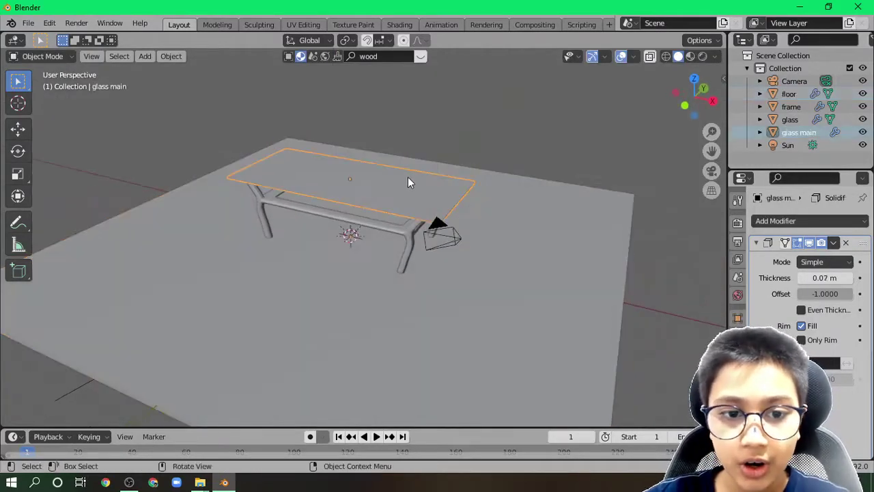
pyautogui.click(833, 243)
pyautogui.click(775, 258)
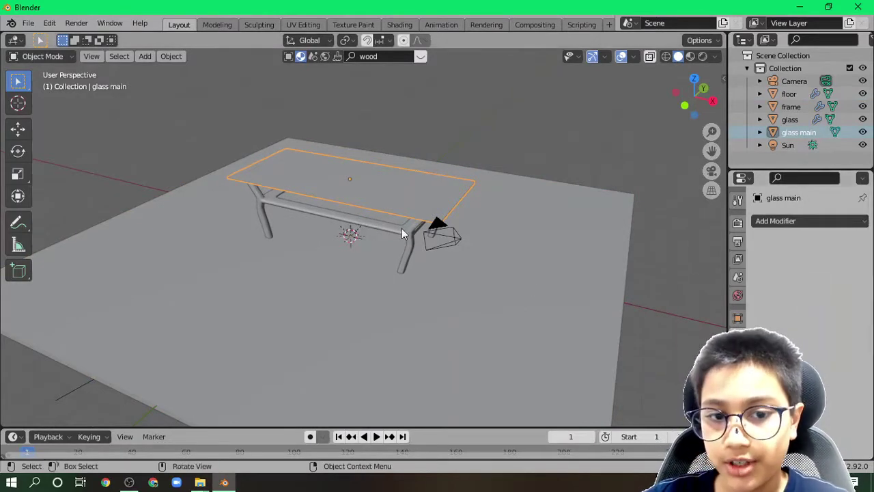
# Step: Apply the Mirror and Subdivision modifiers of the table frame
pyautogui.click(402, 229)
pyautogui.click(834, 243)
pyautogui.click(826, 258)
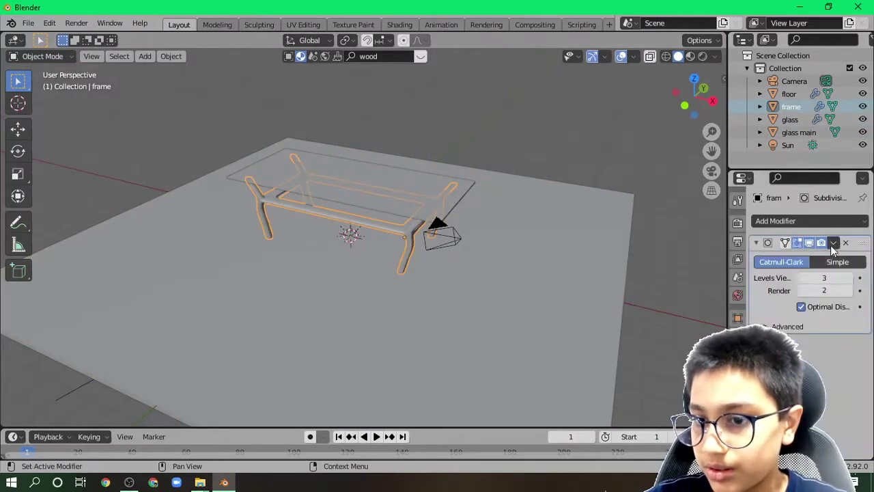
pyautogui.click(833, 243)
pyautogui.click(829, 257)
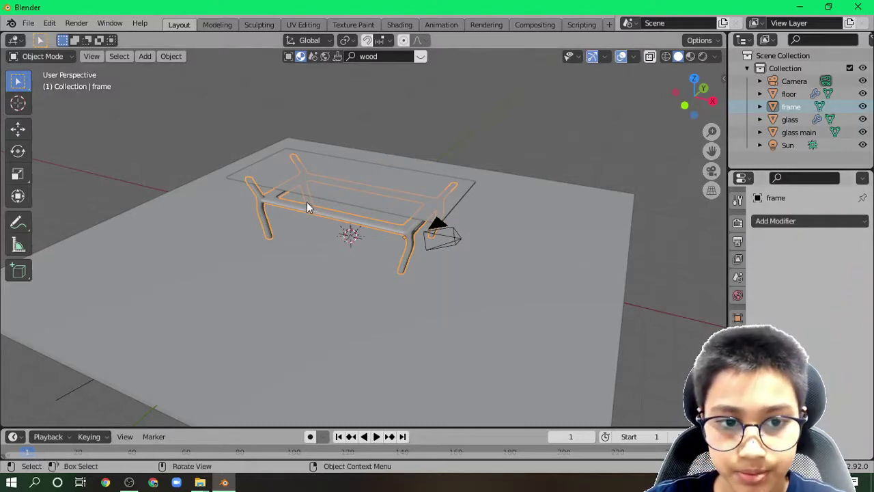
# Step: Apply the Solidify modifier of the inset glass panel
pyautogui.click(313, 204)
pyautogui.click(400, 224)
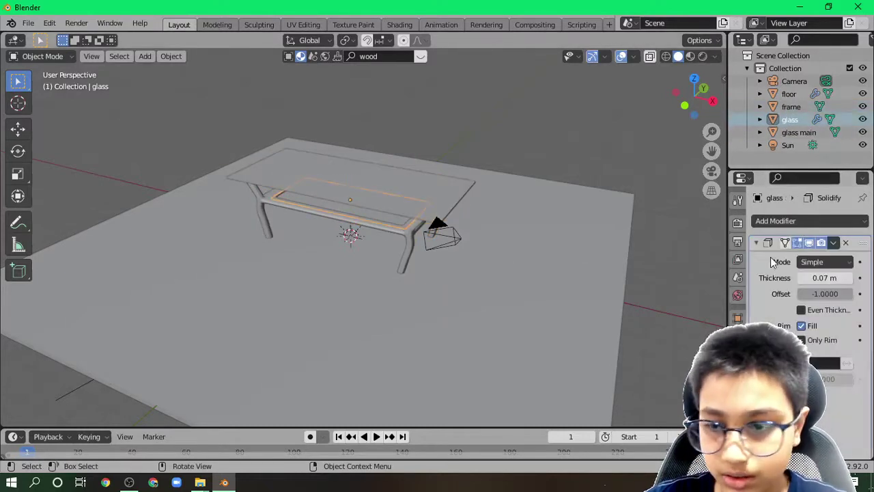
pyautogui.click(834, 243)
pyautogui.click(829, 258)
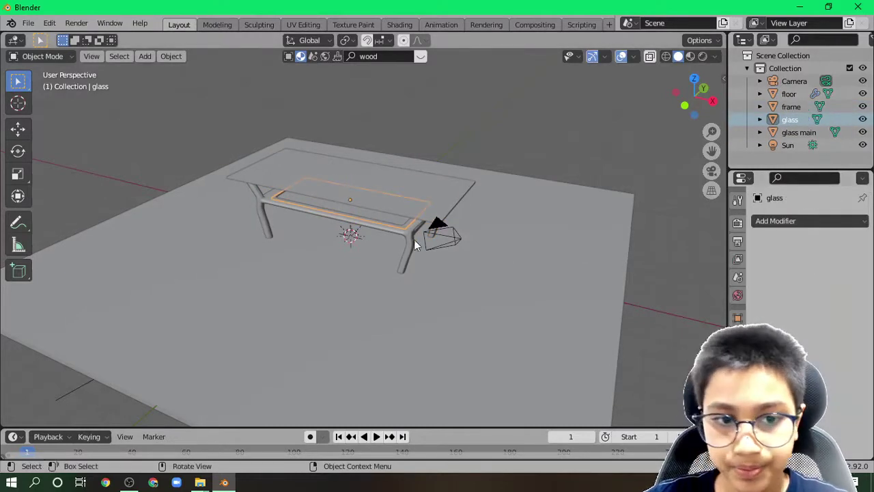
pyautogui.click(789, 93)
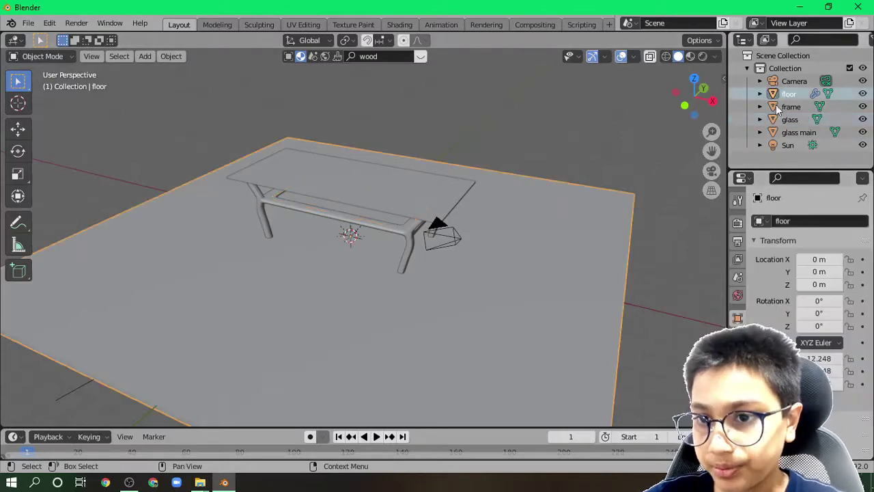
pyautogui.keyDown('shift'); pyautogui.click(795, 130); pyautogui.keyUp('shift')
pyautogui.press('s')
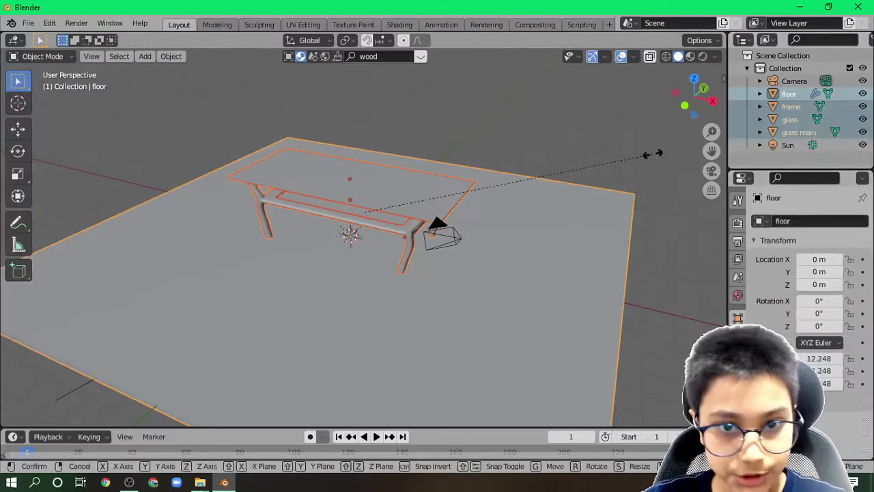
pyautogui.press('Escape')
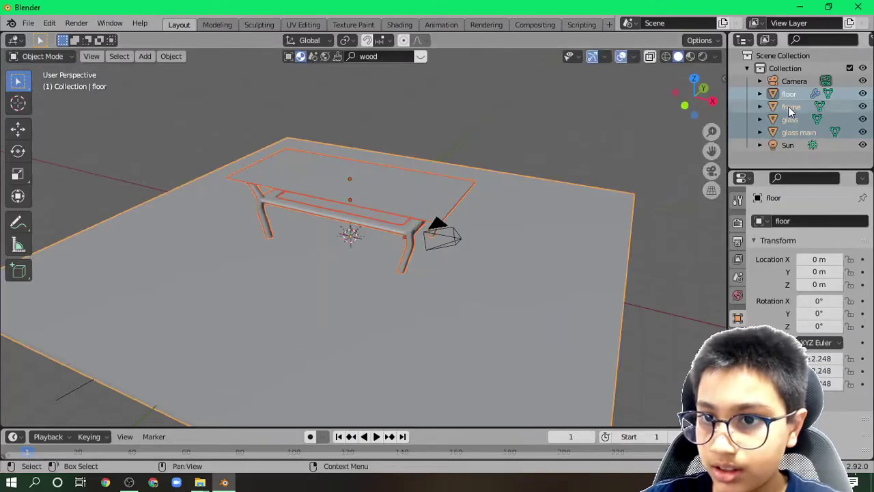
# Step: Select the frame and both glass panels without the floor and scale them together to 0.407, judging the size through the camera
pyautogui.click(790, 108)
pyautogui.keyDown('shift'); pyautogui.click(791, 132); pyautogui.keyUp('shift')
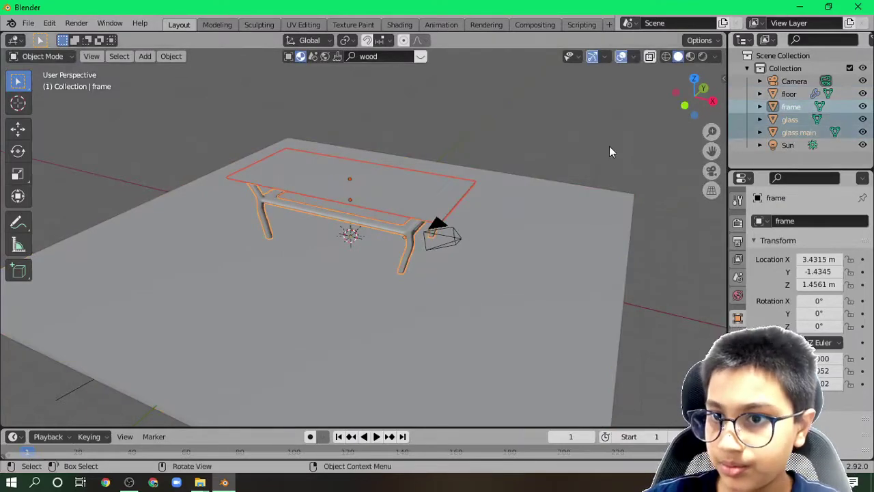
pyautogui.press('KP_0')
pyautogui.press('s')
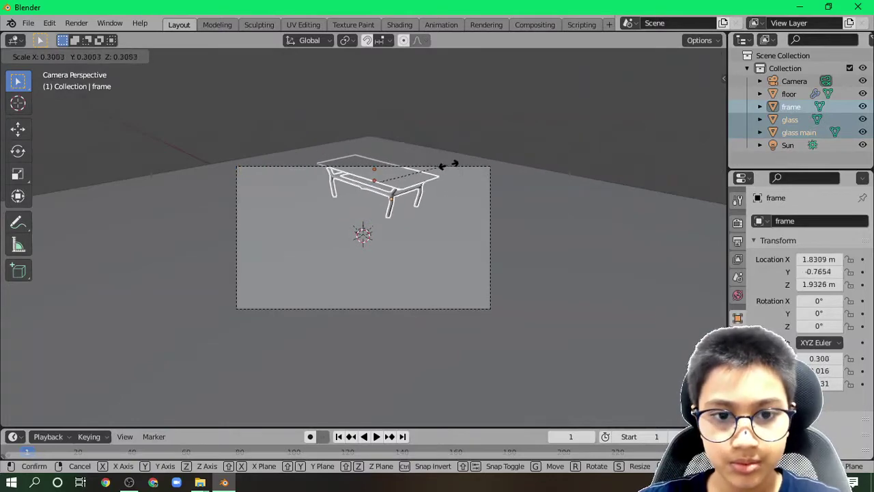
pyautogui.click(472, 164)
pyautogui.press('KP_0')
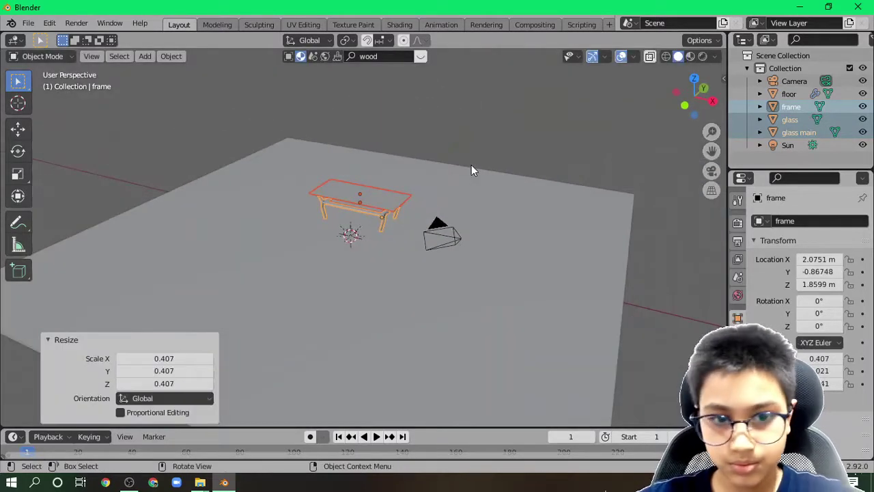
# Step: Lower the whole table 1.19 m along Z onto the floor in front view and check it through the camera
pyautogui.press('KP_1')
pyautogui.press('g')
pyautogui.press('z')
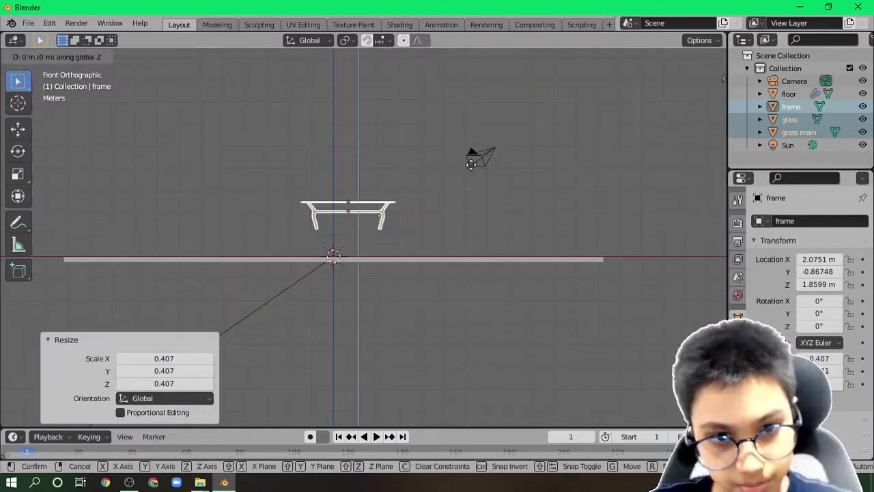
pyautogui.click(475, 191)
pyautogui.press('KP_0')
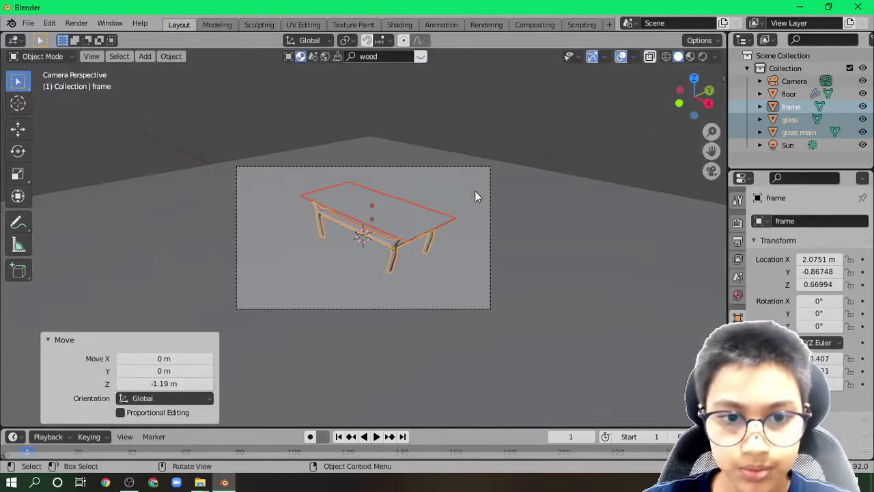
# Step: Fly the camera closer and around so the table fills most of the frame at a lower angle
pyautogui.hotkey('shift', '`')
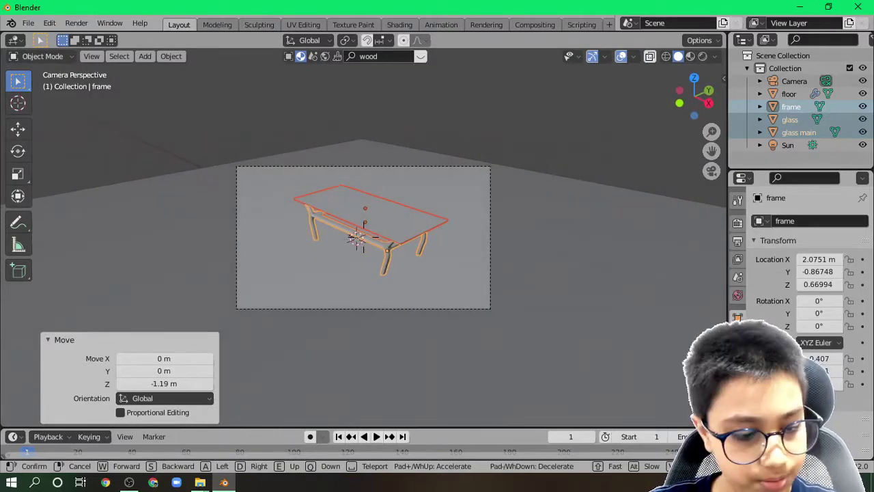
pyautogui.press('w')
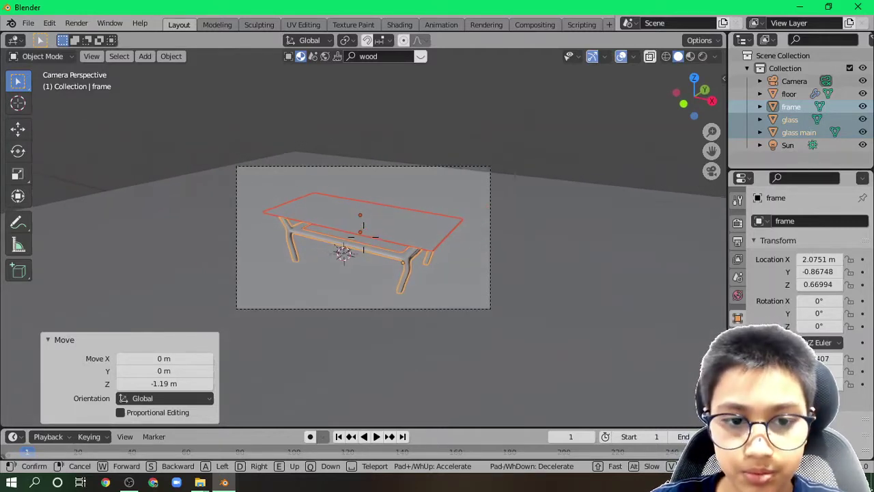
pyautogui.click(364, 237)
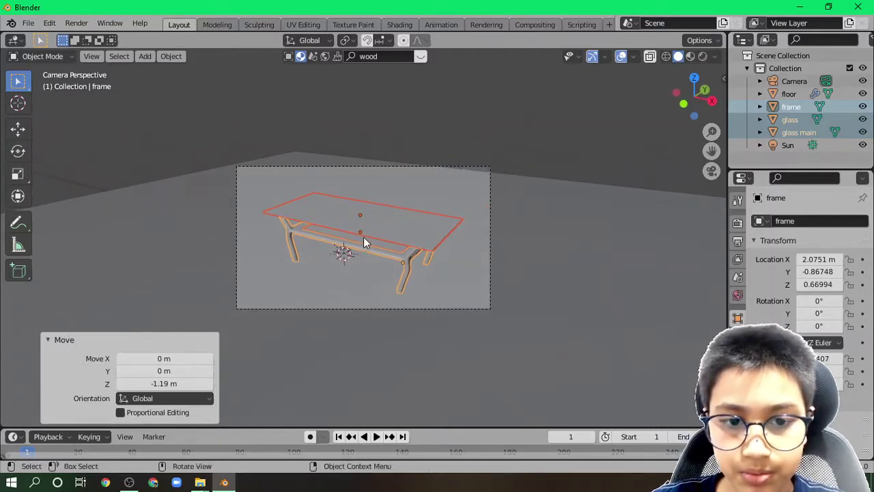
# Step: Open the render settings, show the camera view in rendered shading and hide the viewport overlays
pyautogui.click(739, 222)
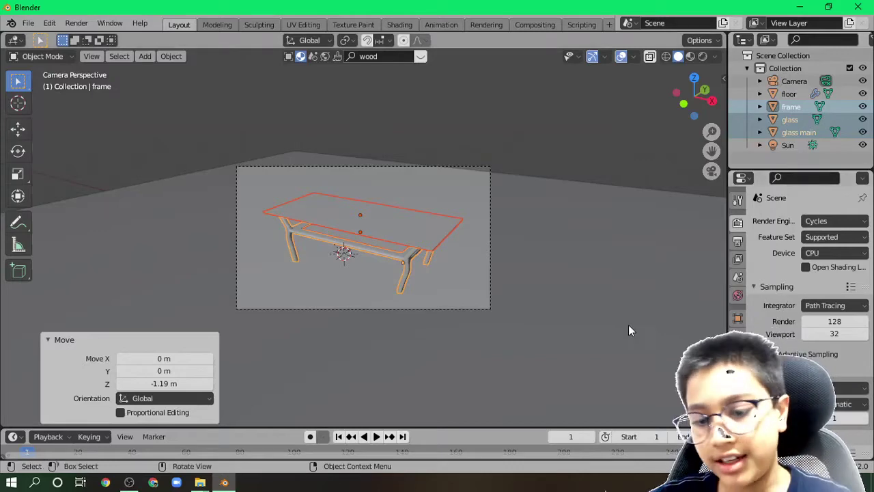
pyautogui.press('z')
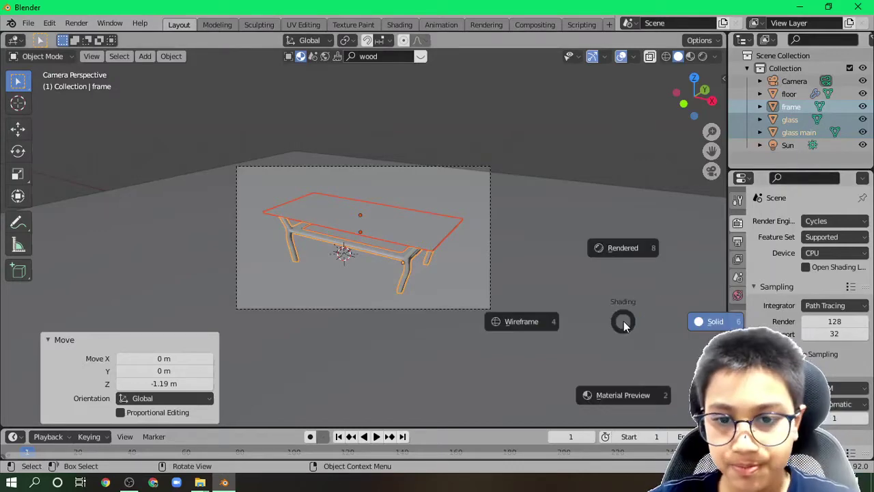
pyautogui.click(634, 249)
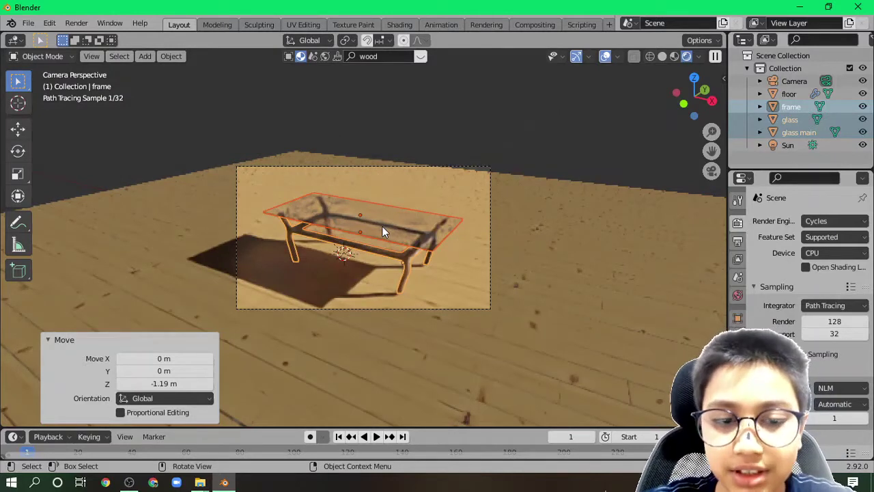
pyautogui.click(606, 58)
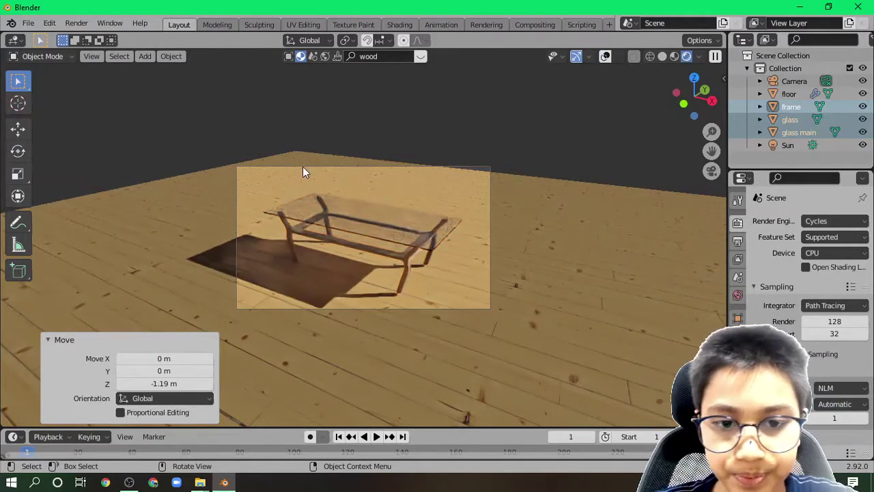
# Step: Start rendering the still image and switch the main viewport to solid shading
pyautogui.click(78, 24)
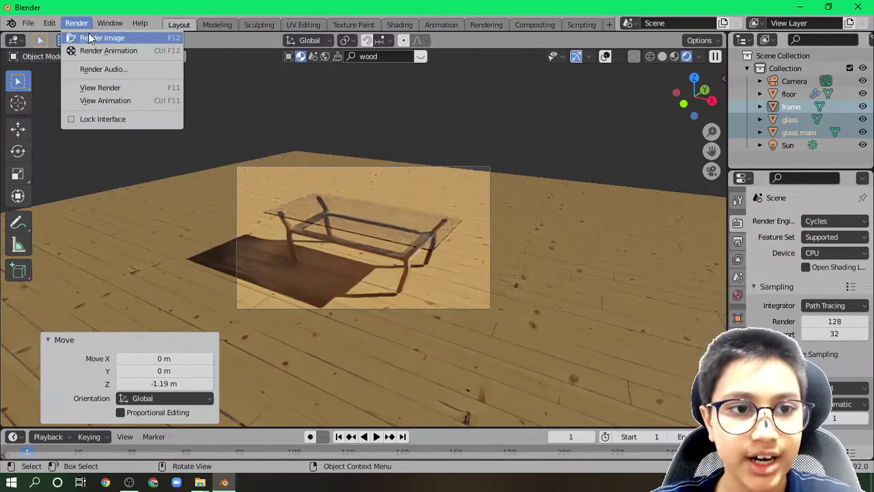
pyautogui.click(94, 34)
pyautogui.click(794, 11)
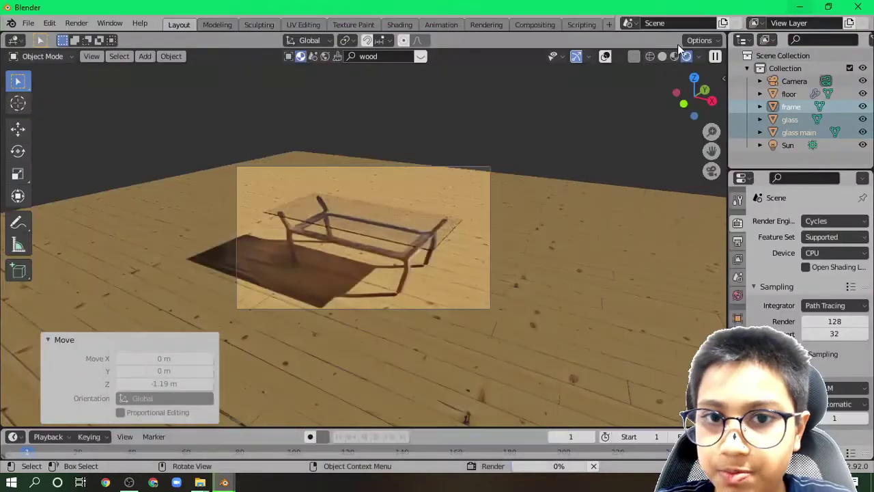
pyautogui.press('z')
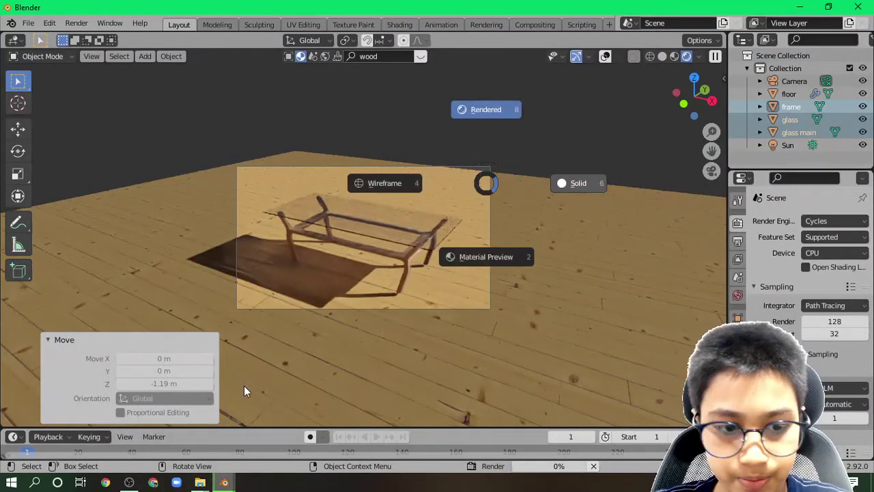
pyautogui.moveTo(224, 482)
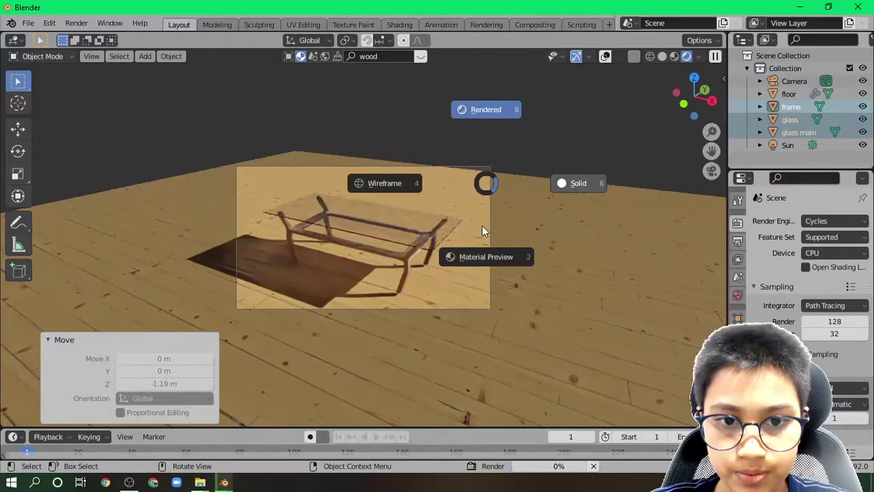
# Step: Examine the finished tiles of the running render up close and as a whole, comparing noisy and denoised areas
pyautogui.scroll(-4, 535, 158)
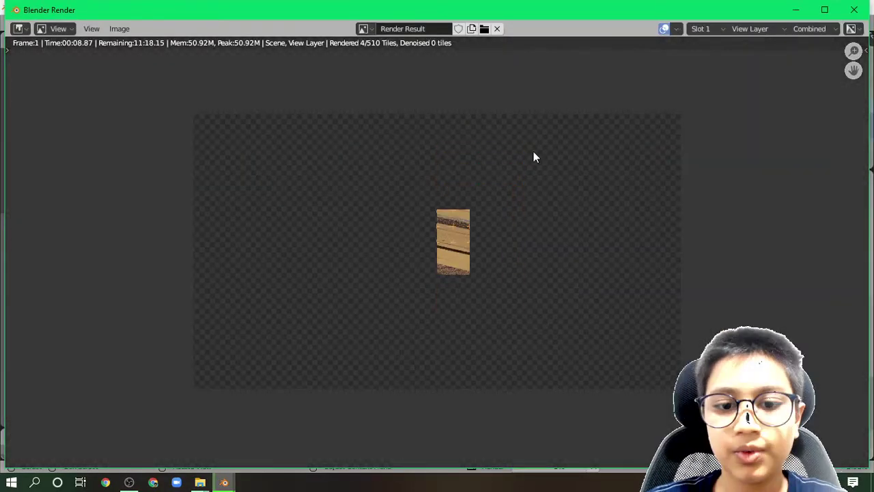
pyautogui.scroll(3, 456, 173)
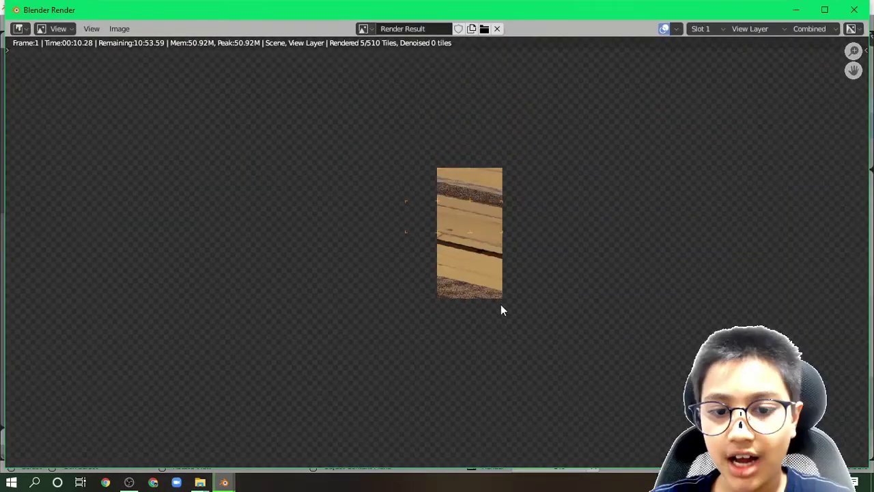
pyautogui.scroll(6, 501, 310)
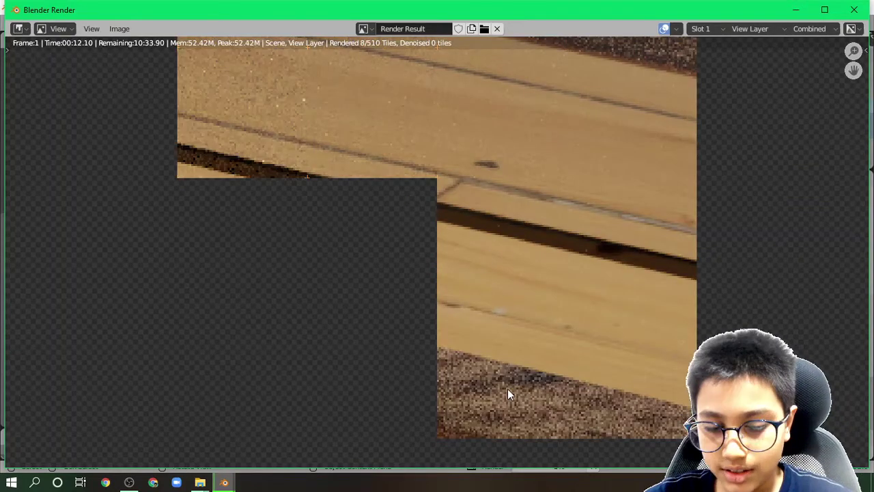
pyautogui.scroll(-2, 508, 389)
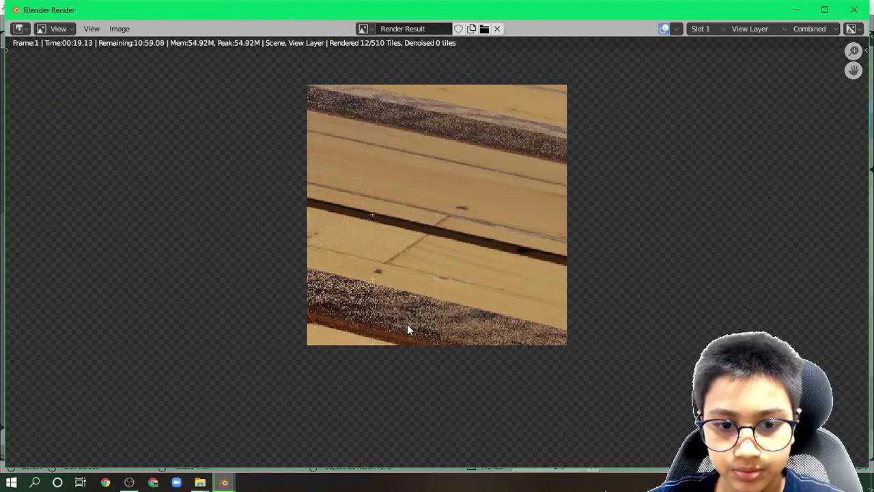
pyautogui.scroll(4, 408, 332)
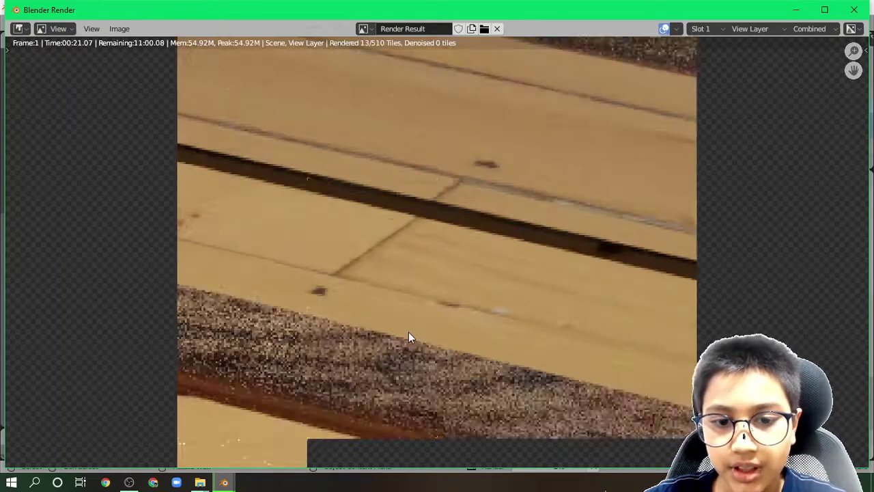
pyautogui.moveTo(501, 399); pyautogui.dragTo(411, 207, button='middle')
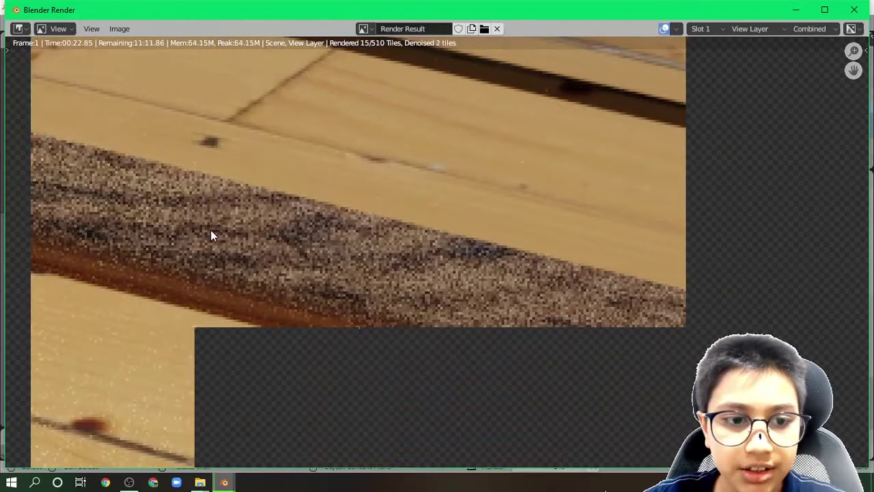
pyautogui.scroll(-4, 403, 269)
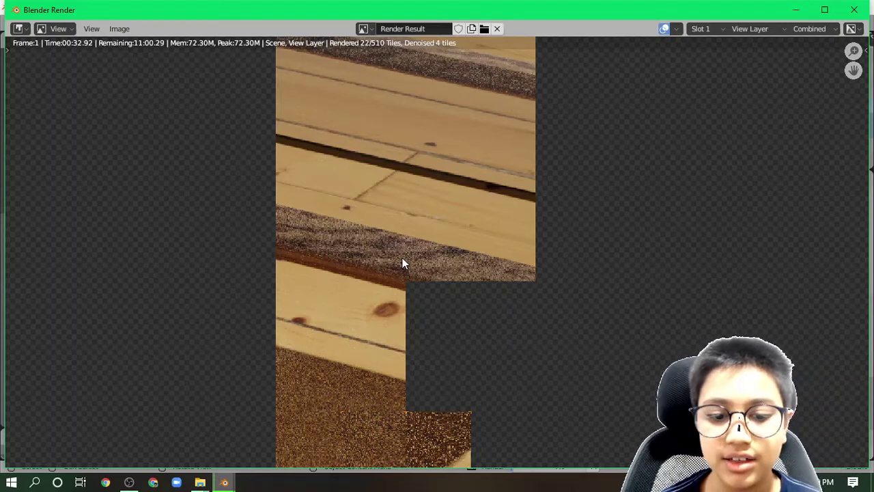
pyautogui.scroll(-5, 406, 259)
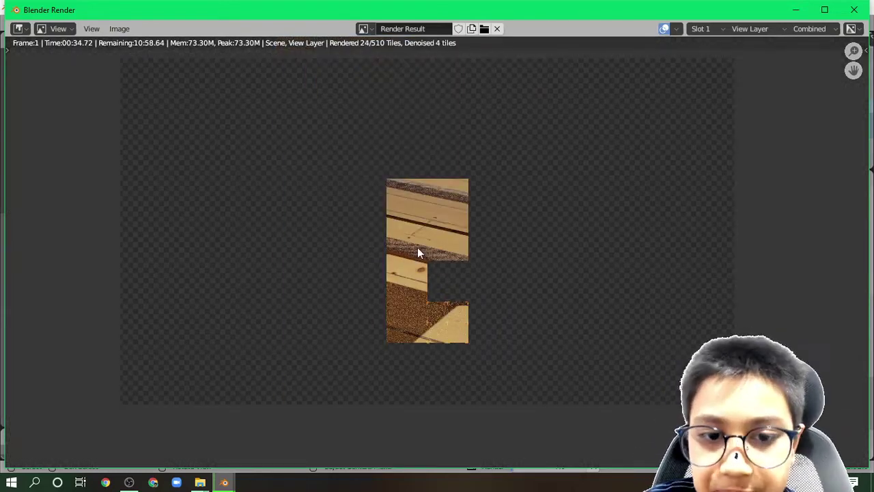
pyautogui.moveTo(418, 249); pyautogui.dragTo(423, 276, button='middle')
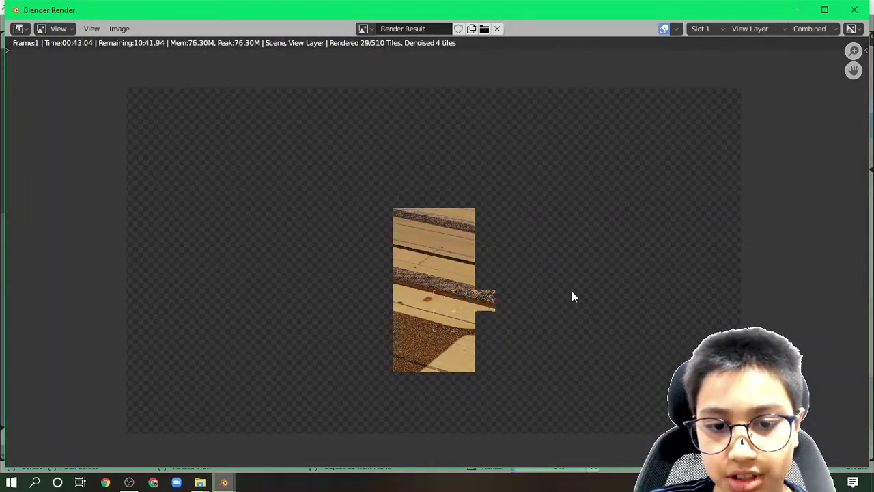
pyautogui.scroll(6, 571, 291)
pyautogui.scroll(-4, 476, 250)
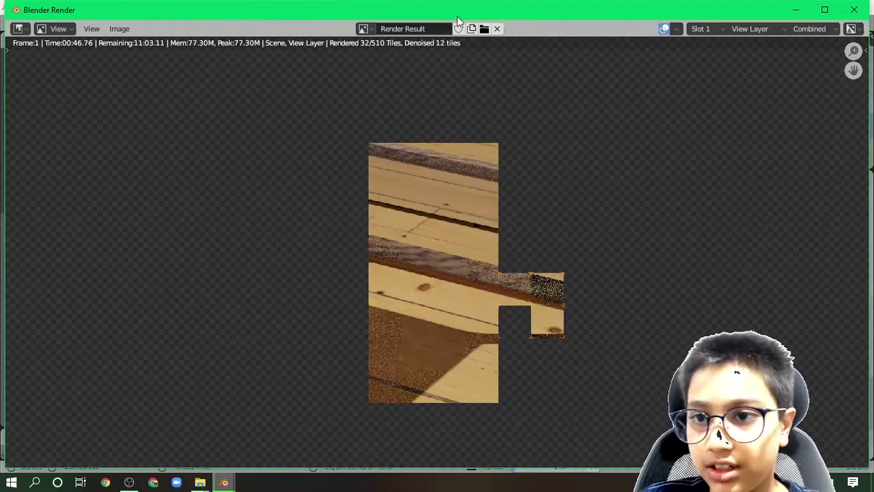
# Step: Minimise the render window to check the main viewport, and bring the render back with the whole image in view
pyautogui.click(794, 10)
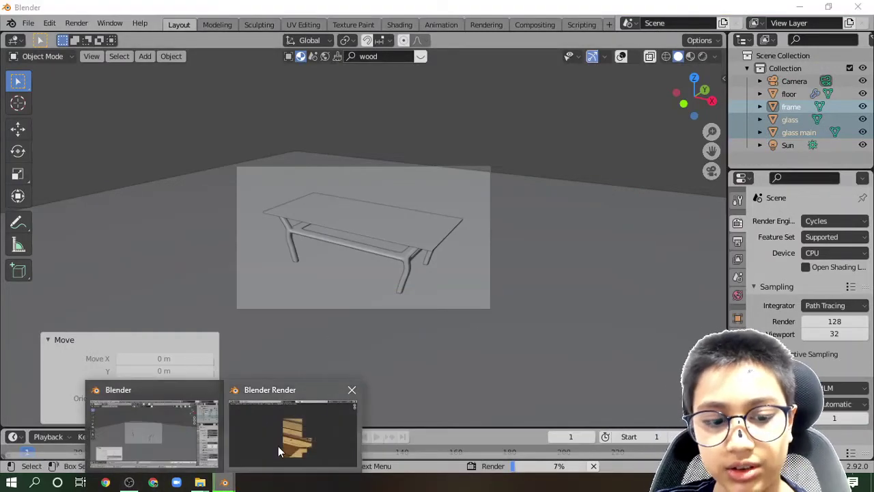
pyautogui.click(278, 446)
pyautogui.scroll(-4, 504, 283)
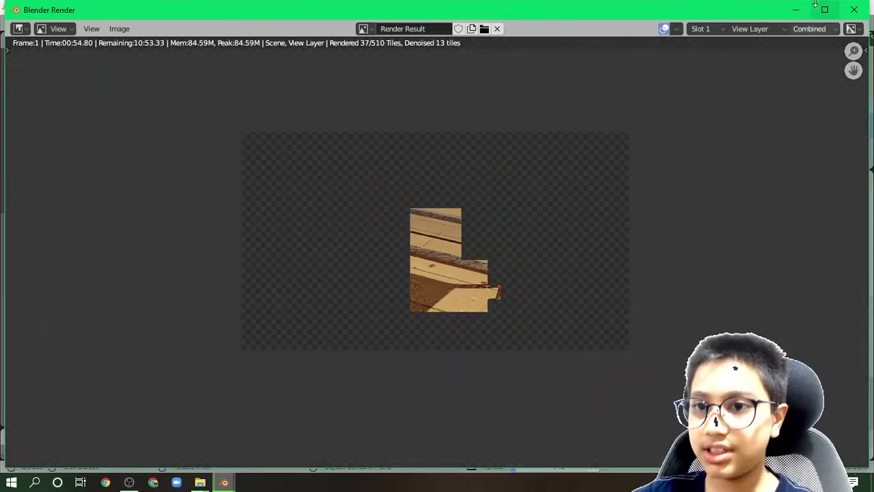